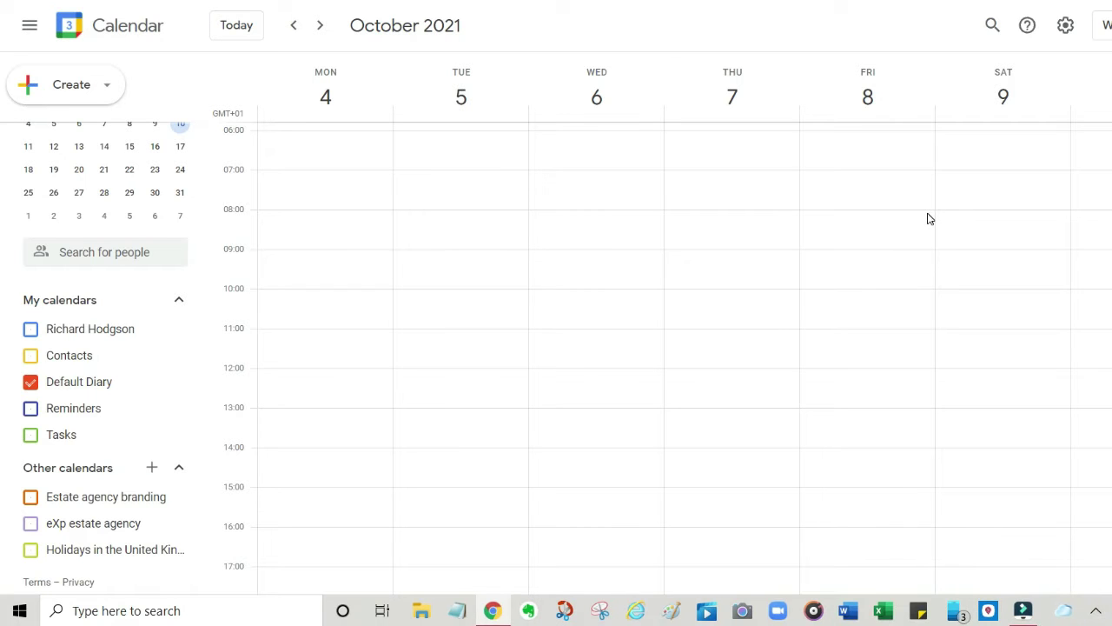
Create an event on Monday 4 October starting at 06:00 with the title "Meditate (coffee)"
scroll(928, 219, up, 2)
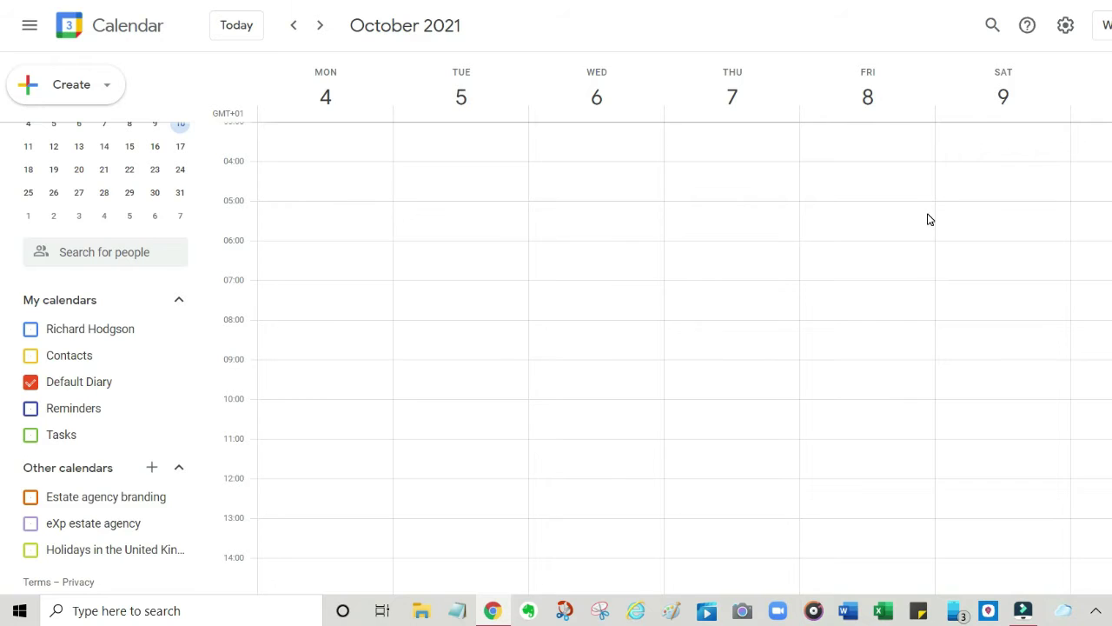
click(340, 257)
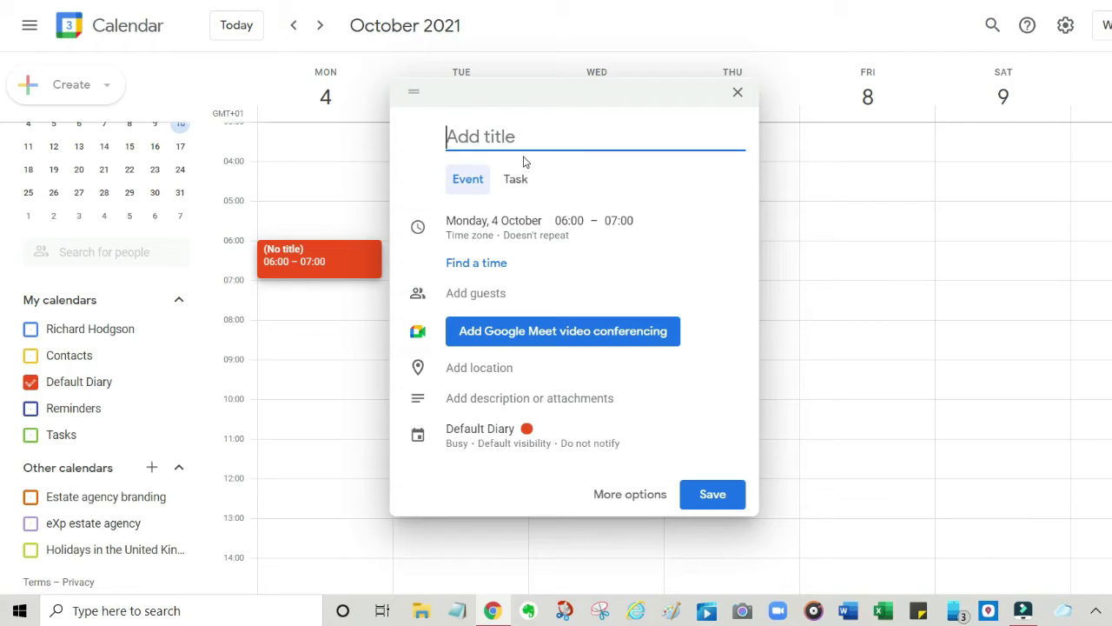
text(m)
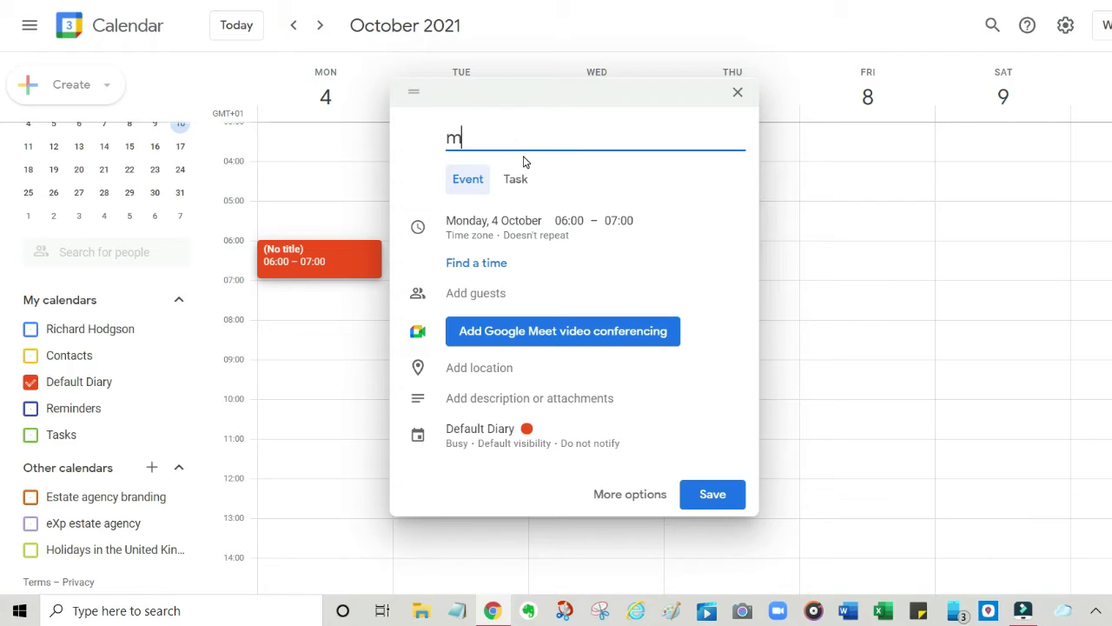
text(EDITATE)
key(BackSpace)
key(BackSpace)
key(BackSpace)
key(BackSpace)
key(BackSpace)
key(BackSpace)
key(BackSpace)
key(BackSpace)
text(Meditate)
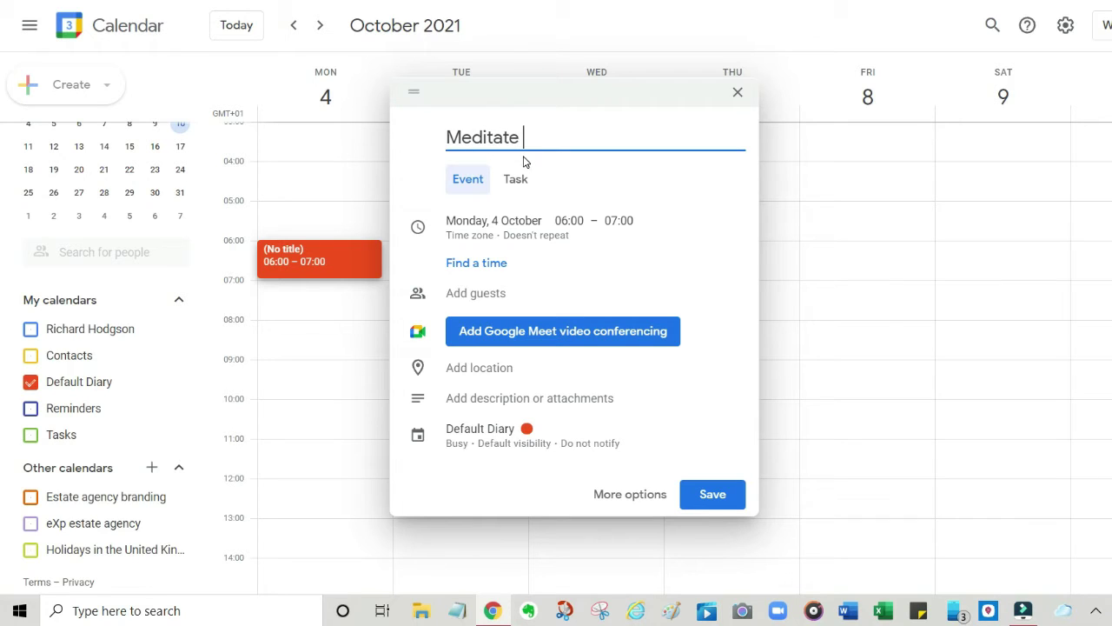
text( (coffee))
Set the Meditate (coffee) event to repeat every weekday (Monday to Friday)
click(546, 229)
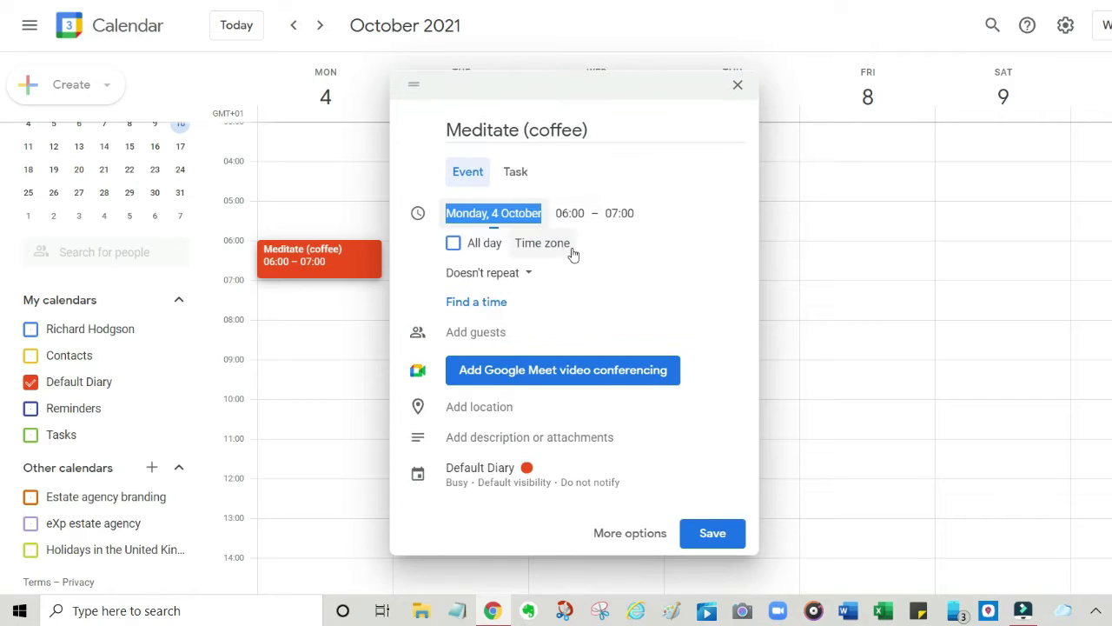
click(524, 274)
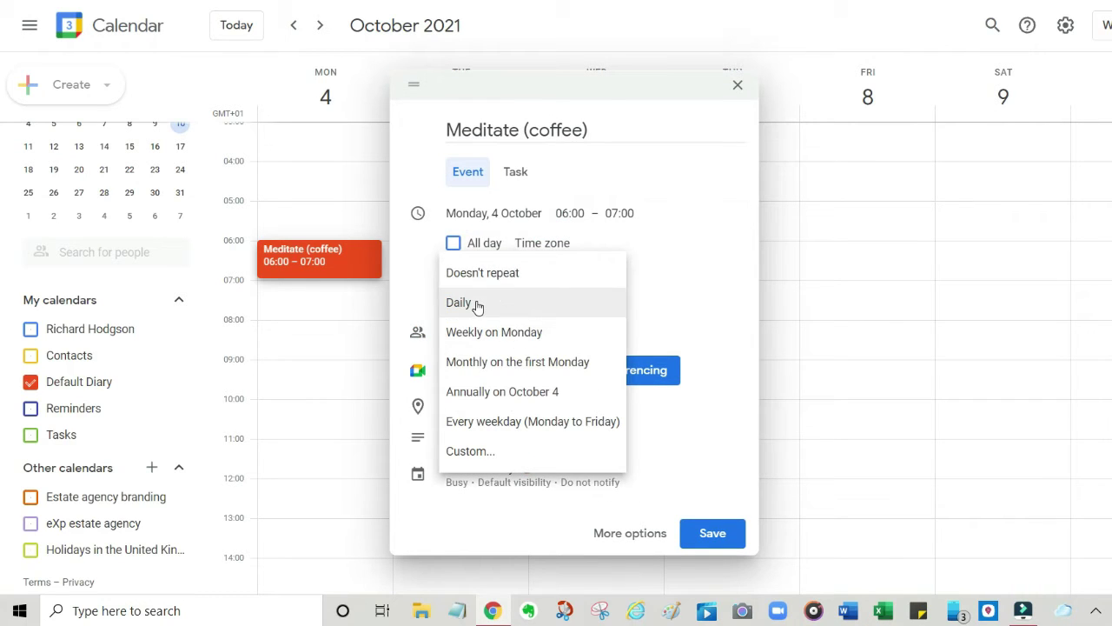
click(517, 422)
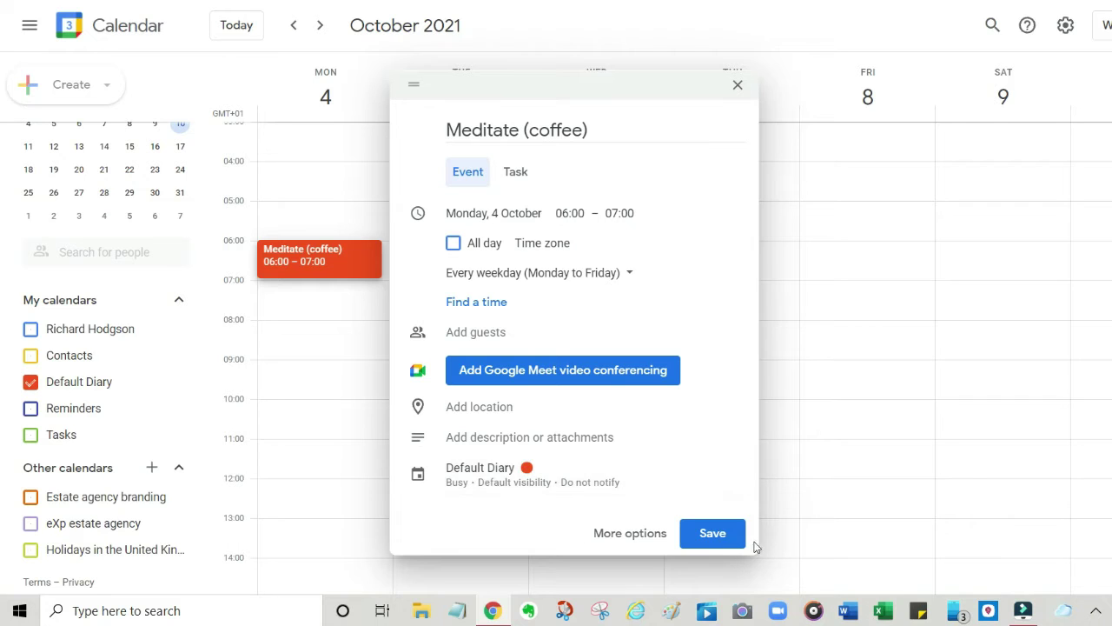
Set the Meditate (coffee) event's end time to 06:45 and save the event
click(623, 212)
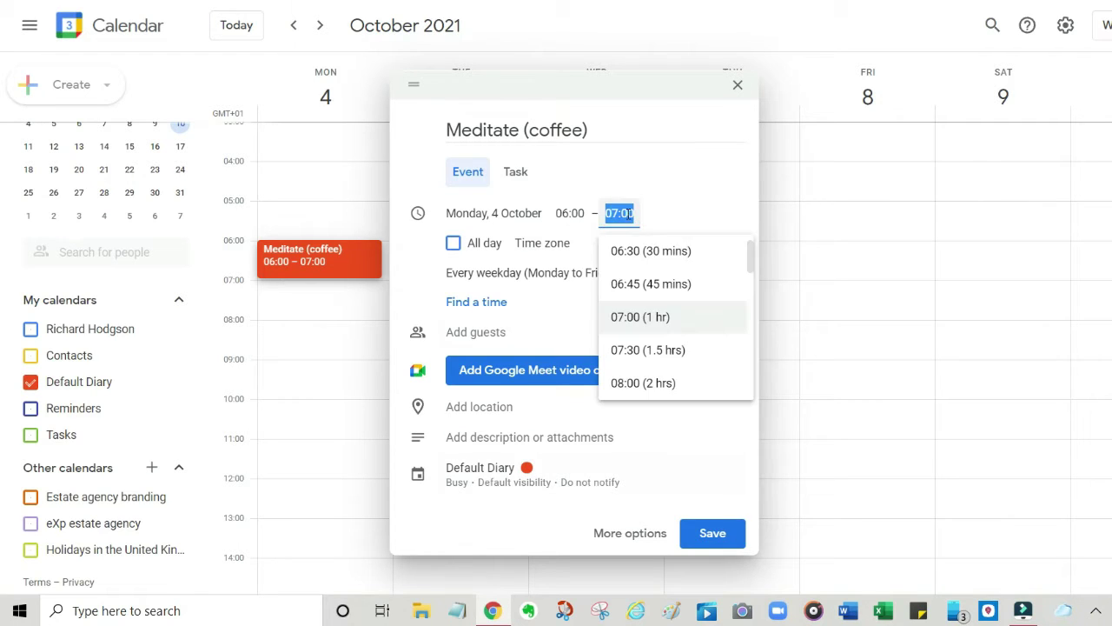
click(675, 288)
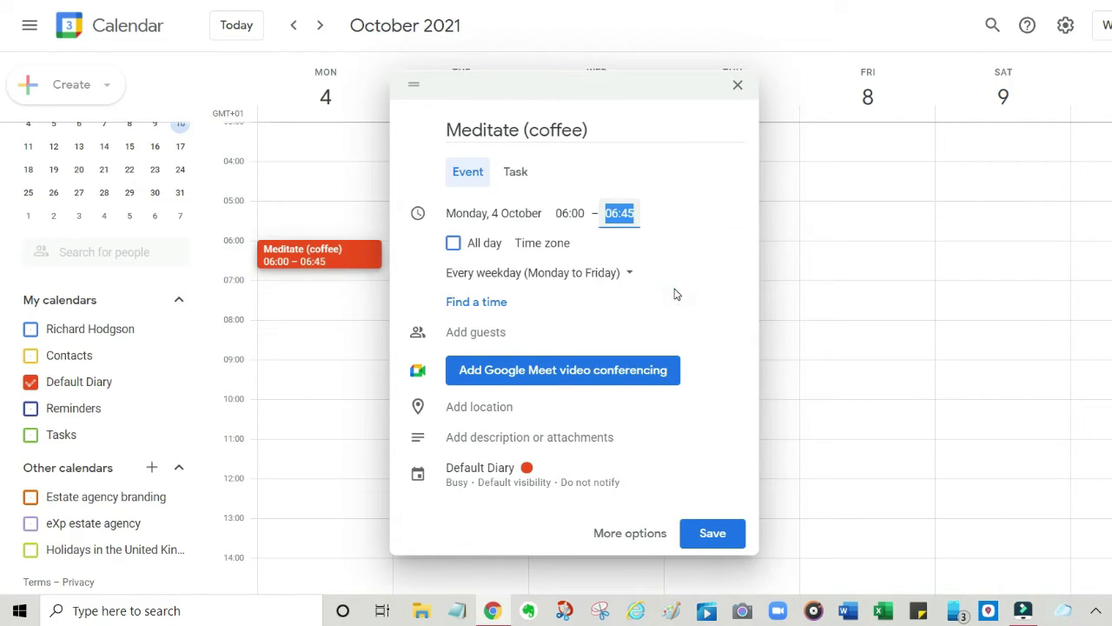
click(711, 543)
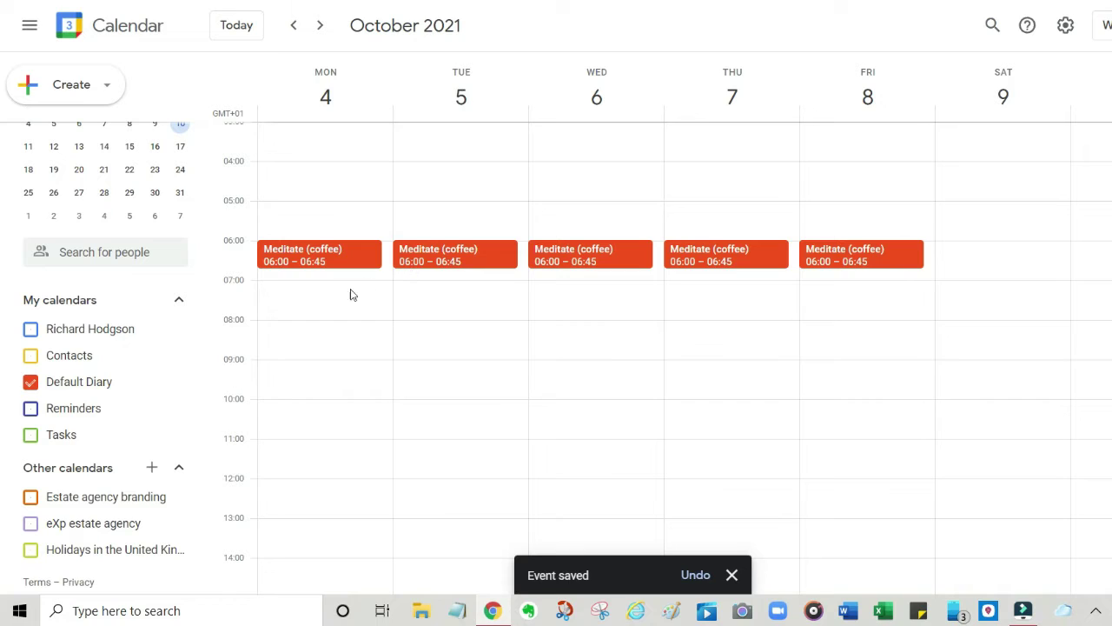
Create another event on Monday 4 October, below the meditation block, titled "Exercise - pilates"
click(273, 283)
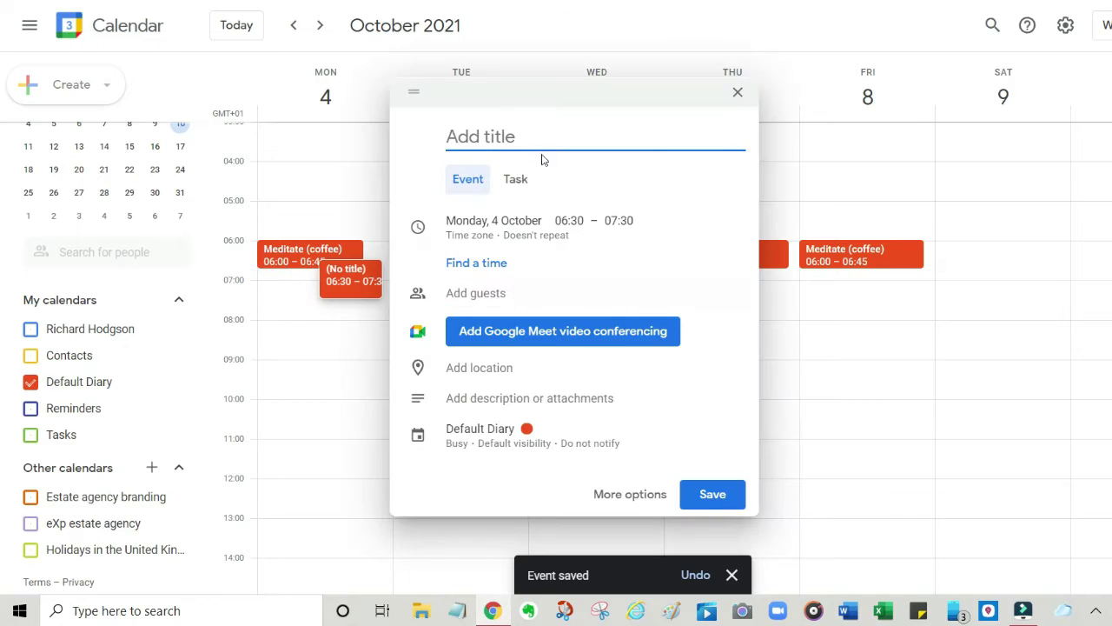
text(Exe)
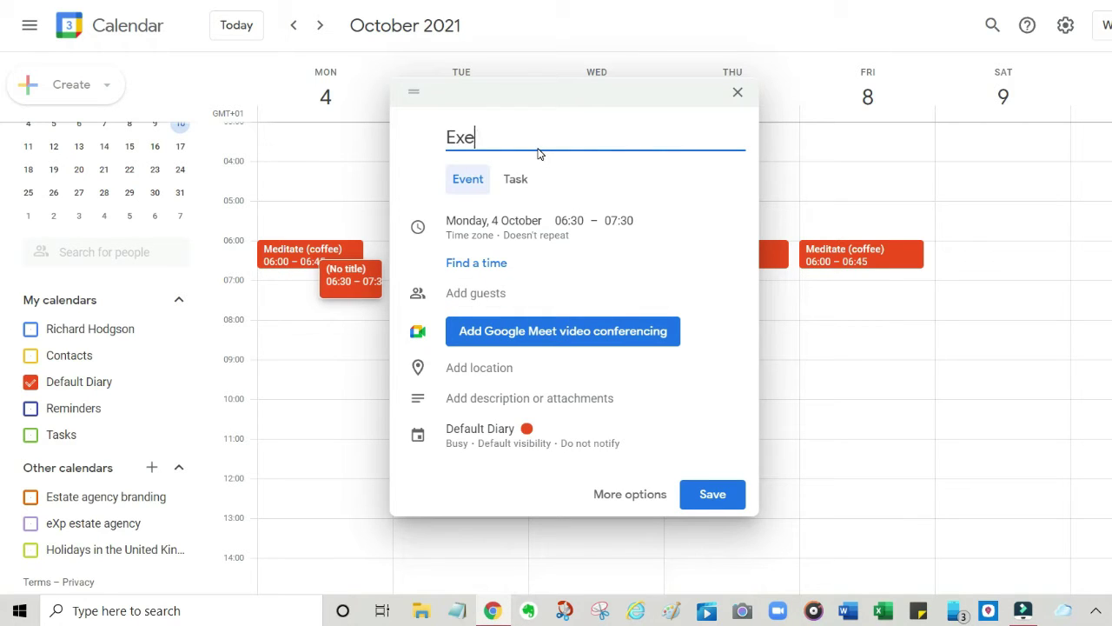
text(rcise - pilates)
Set the Exercise - pilates event to run from 06:45 to 07:15
click(602, 218)
click(579, 216)
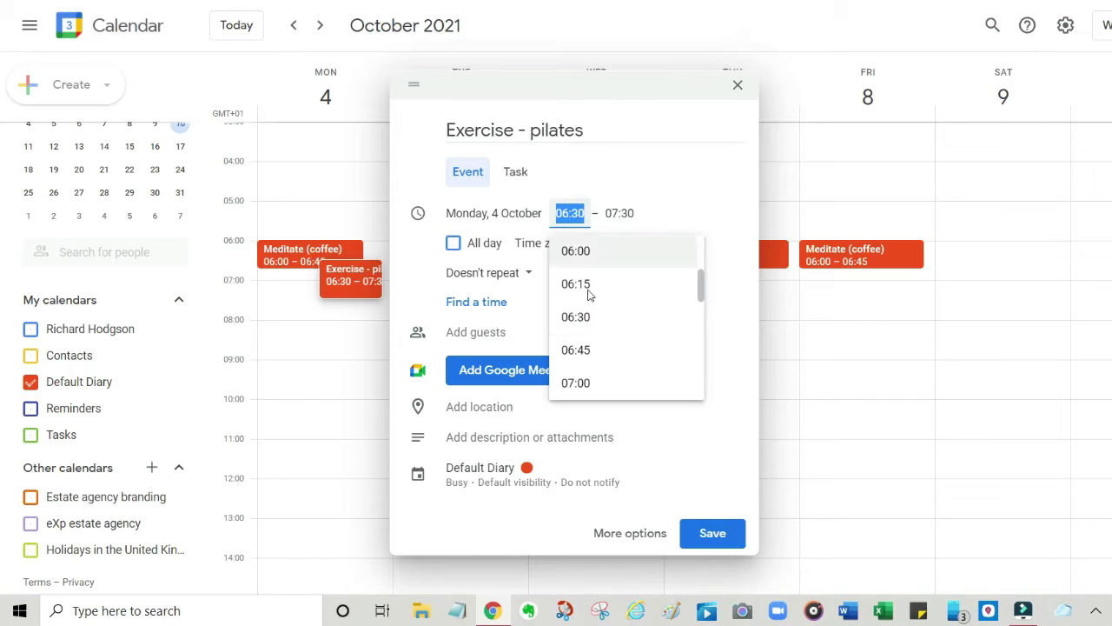
click(616, 349)
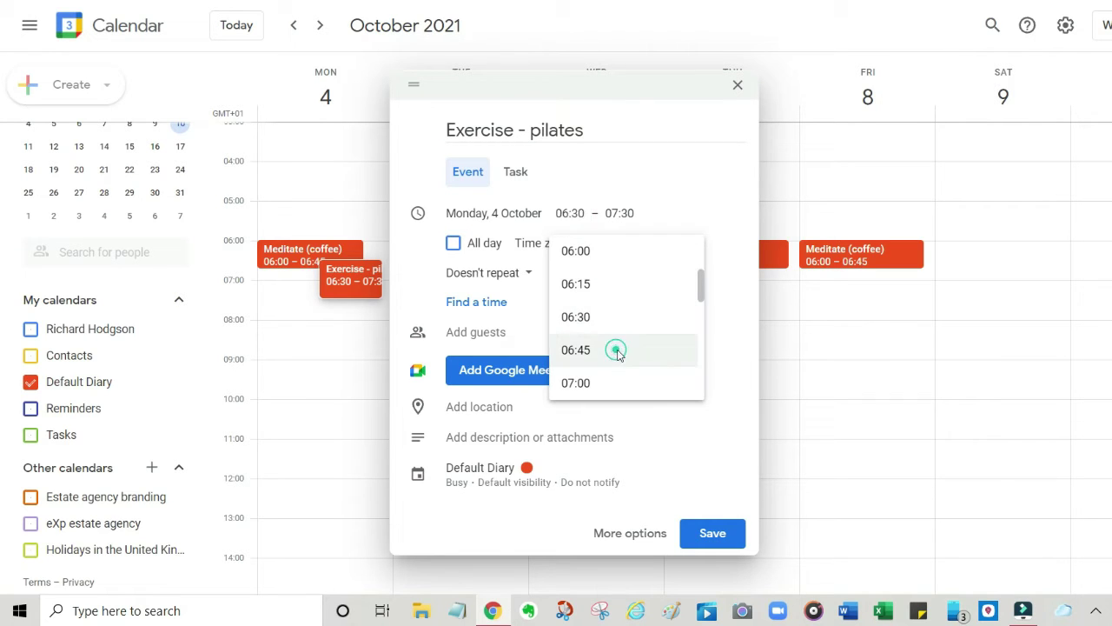
click(634, 212)
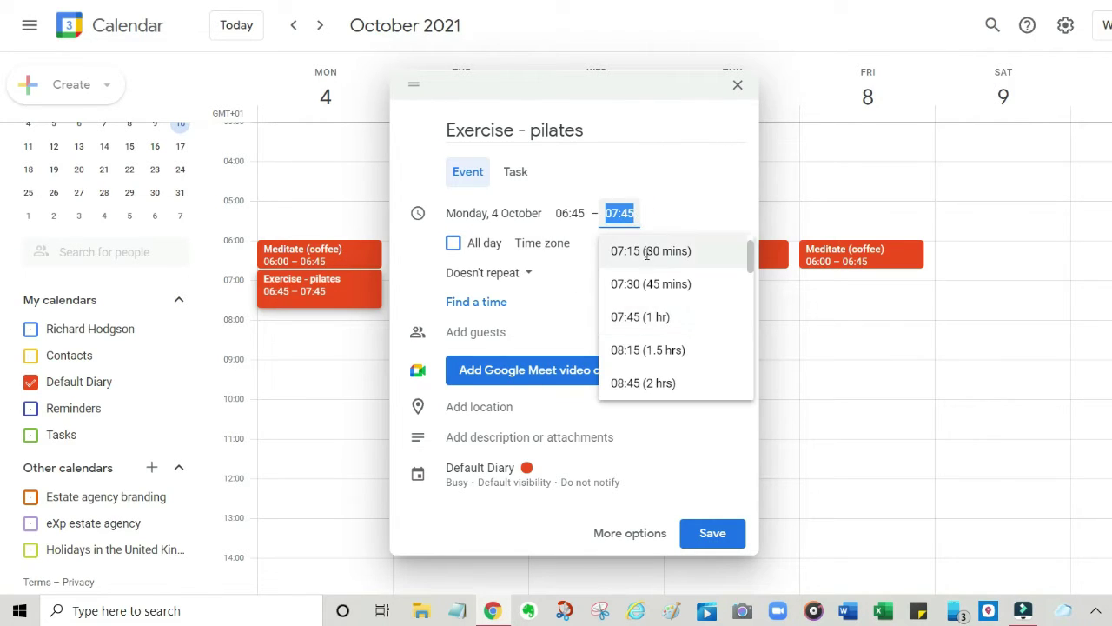
click(650, 248)
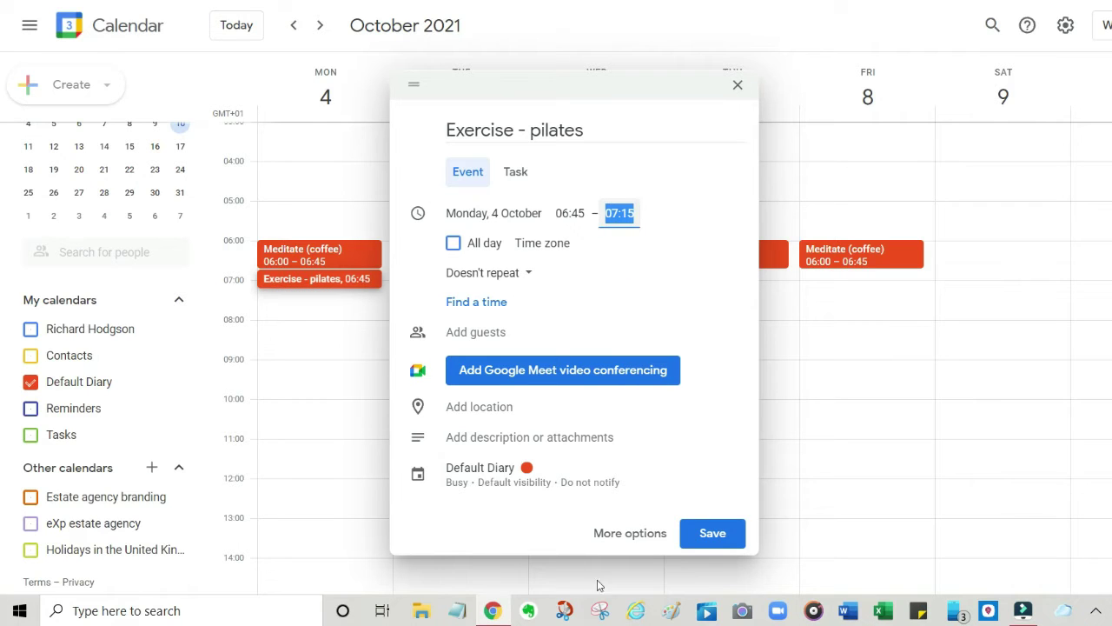
Give the Exercise - pilates event a custom weekly recurrence on every day except Saturday, and save it
click(524, 278)
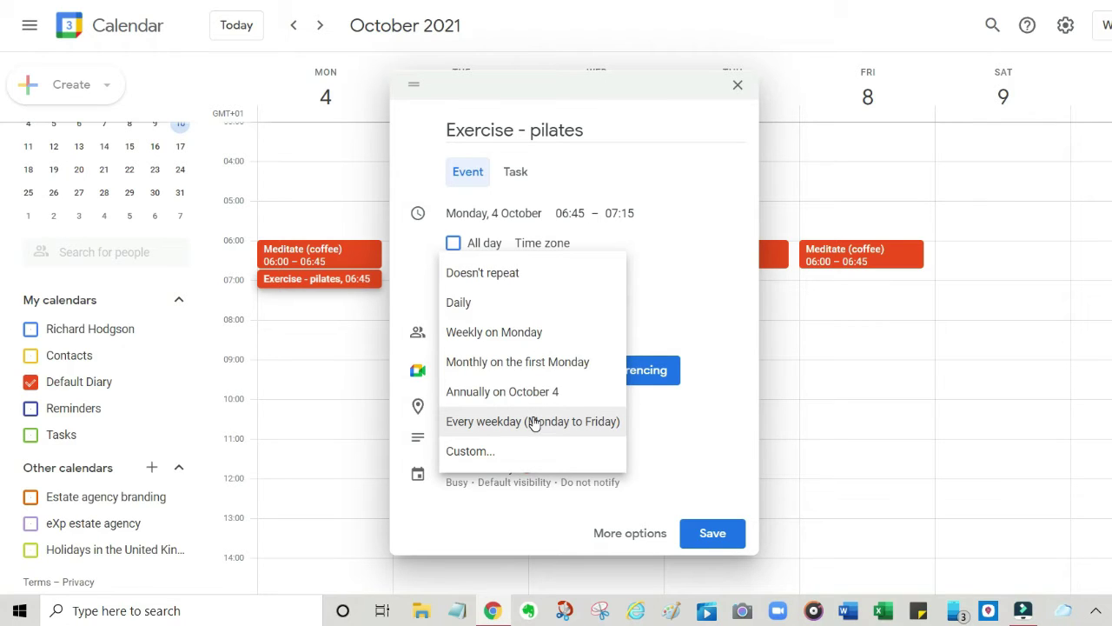
click(485, 458)
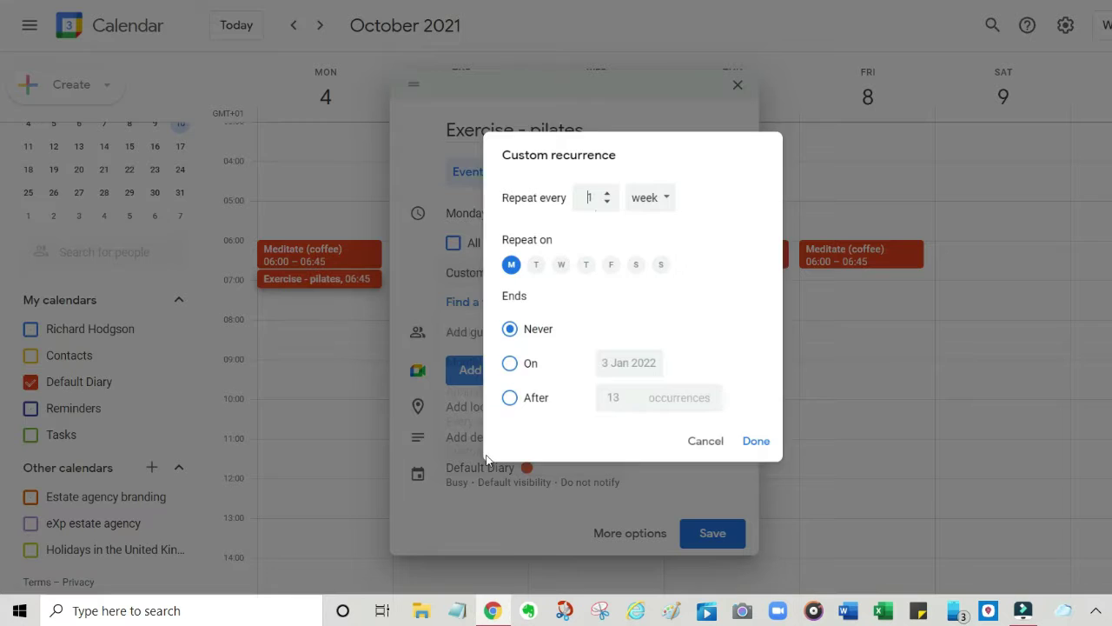
click(530, 262)
click(557, 263)
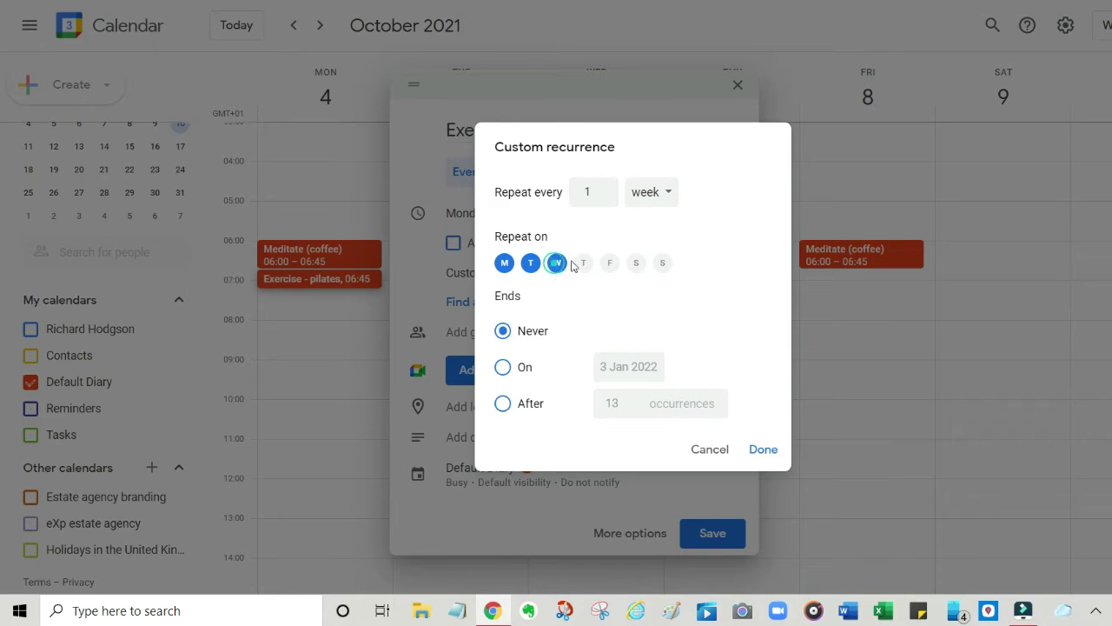
click(584, 264)
click(610, 265)
click(637, 265)
click(662, 264)
click(639, 265)
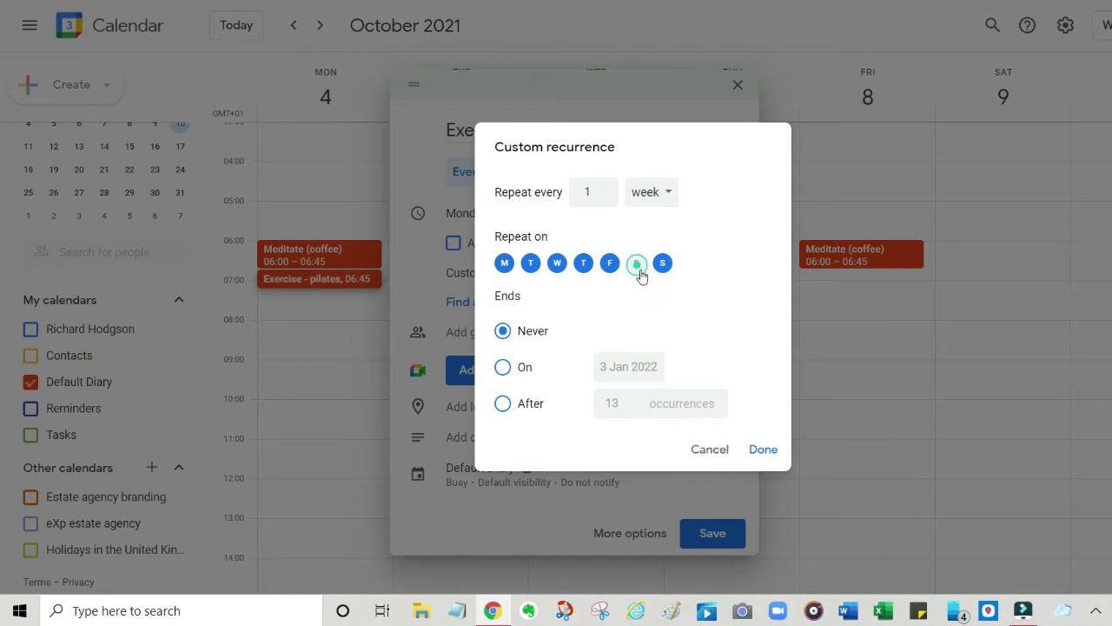
click(772, 452)
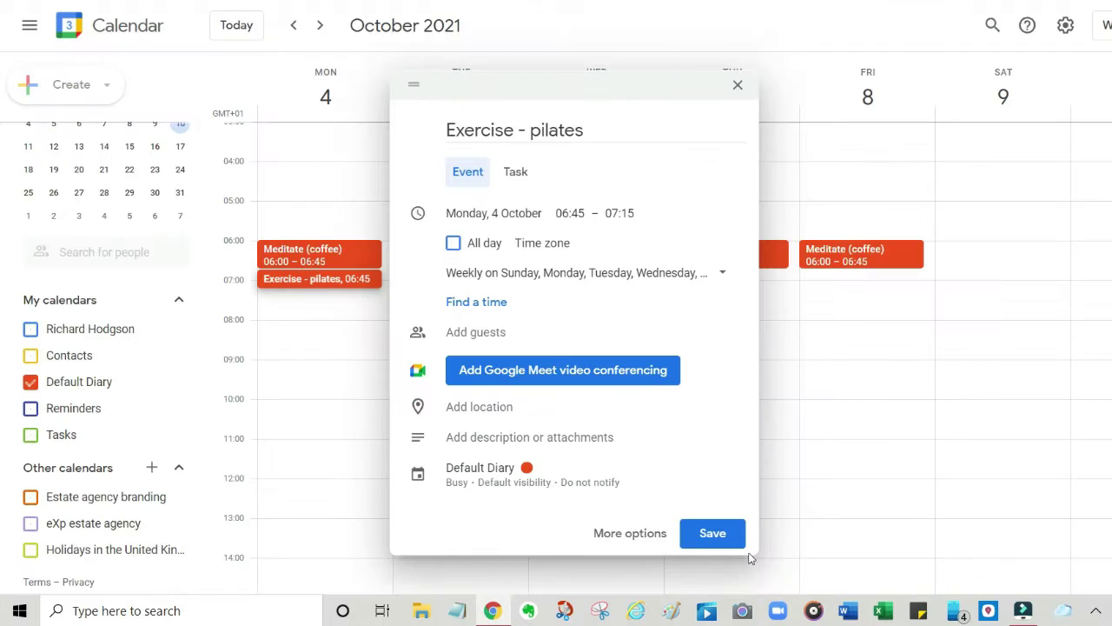
click(731, 534)
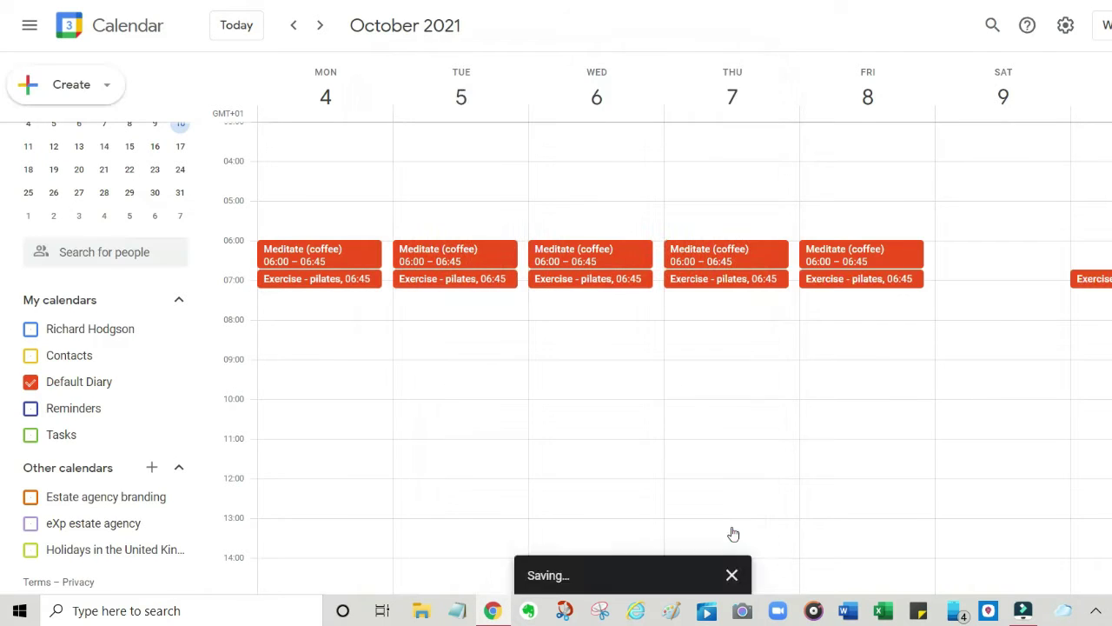
Create an event on Monday 4 October, below the exercise block, titled "Breakfast (social media and email)"
click(293, 305)
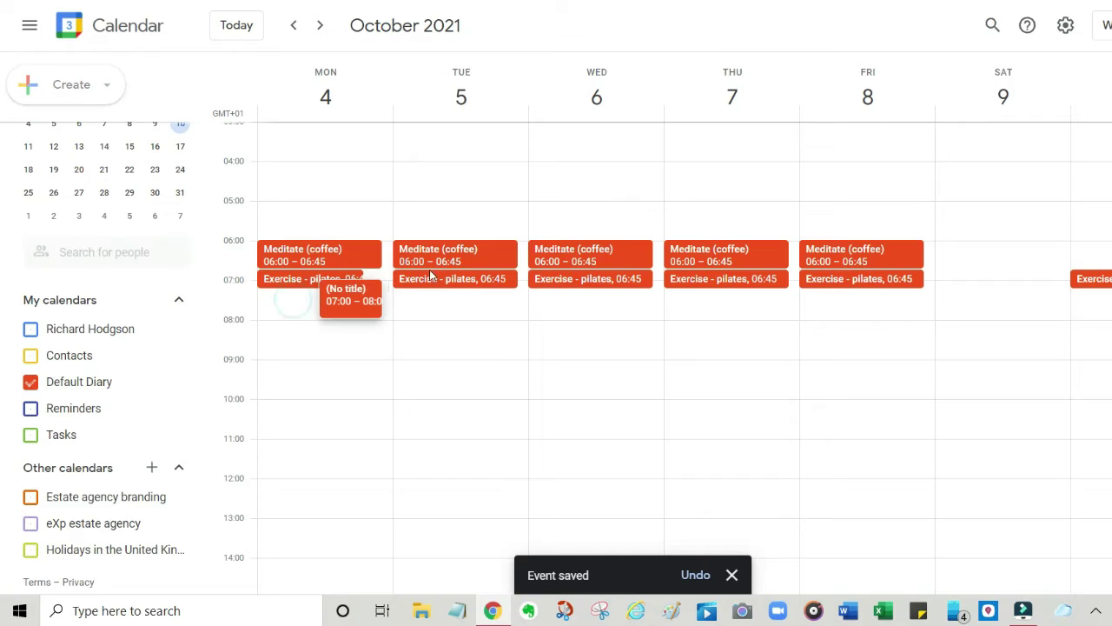
text(Br)
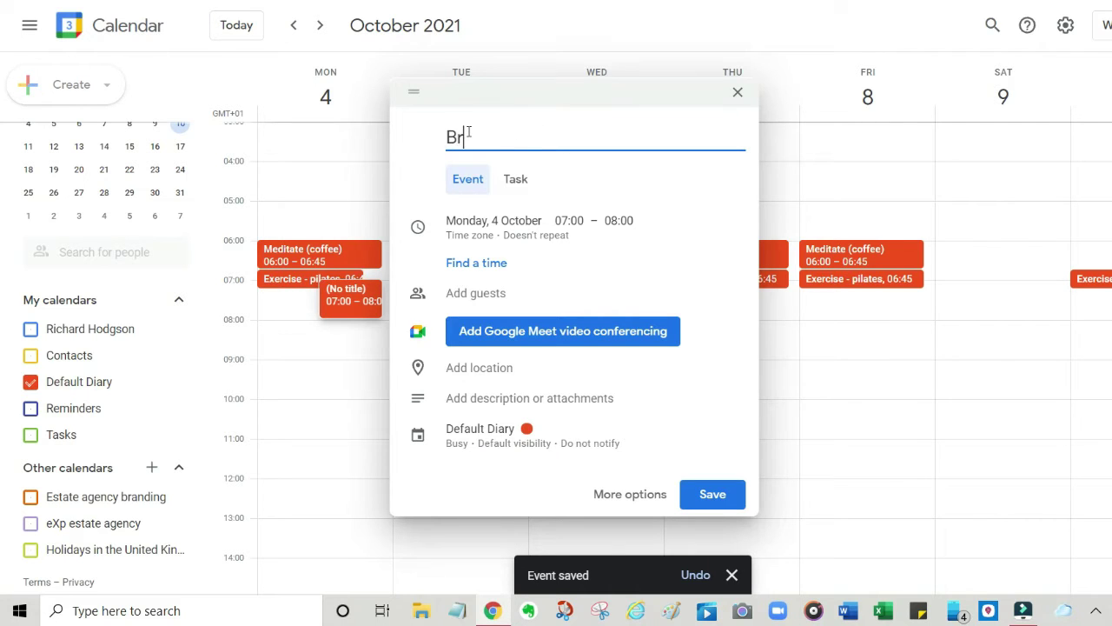
text(eakfast ()
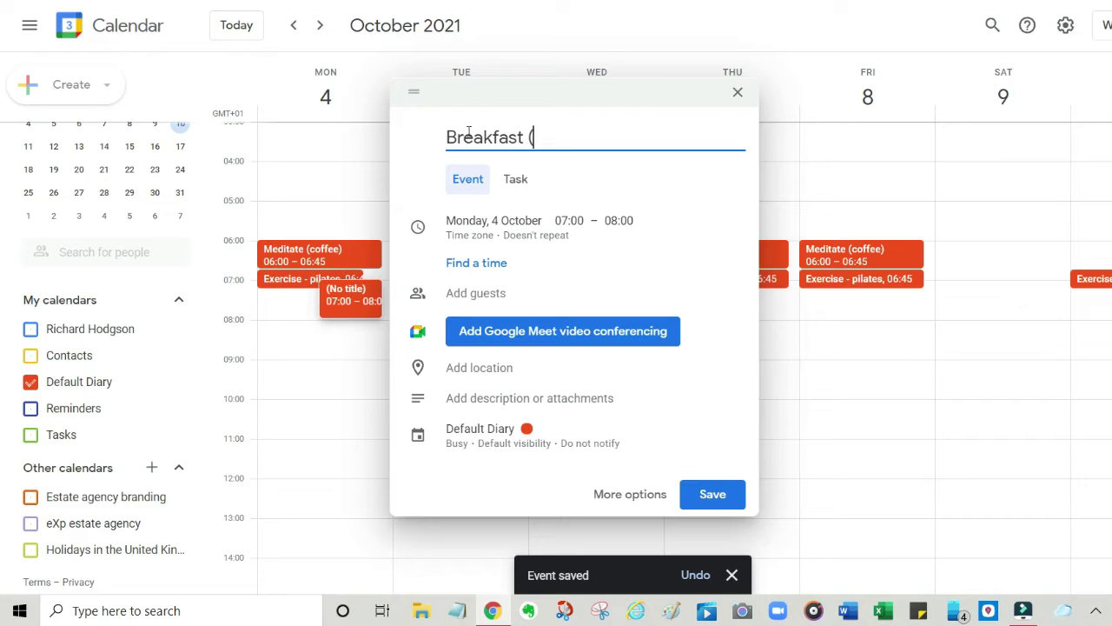
text(social media and email)
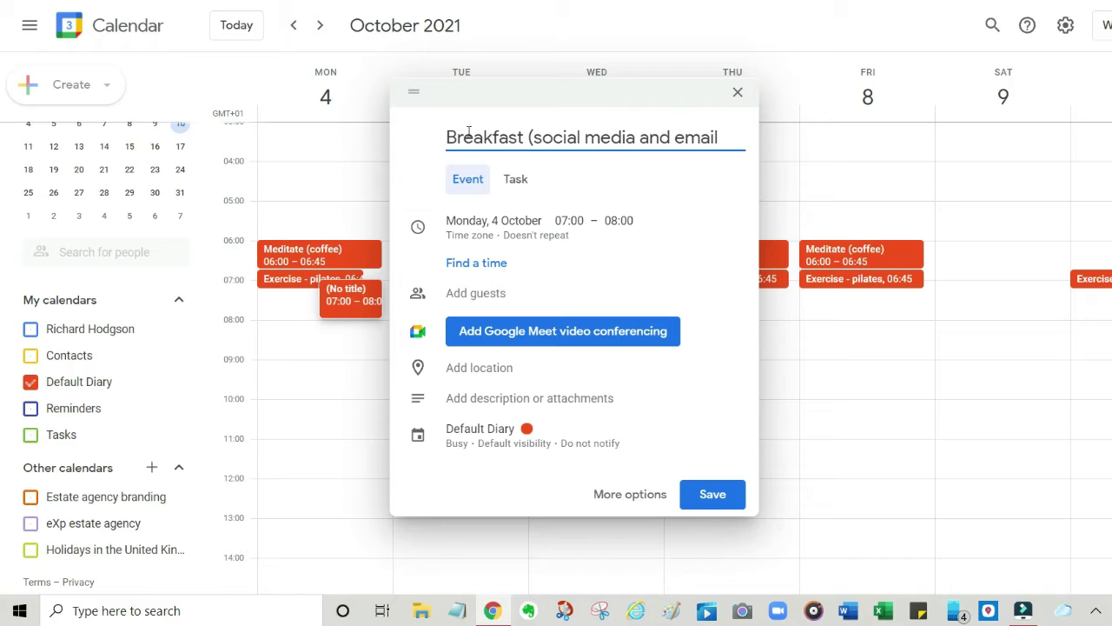
text())
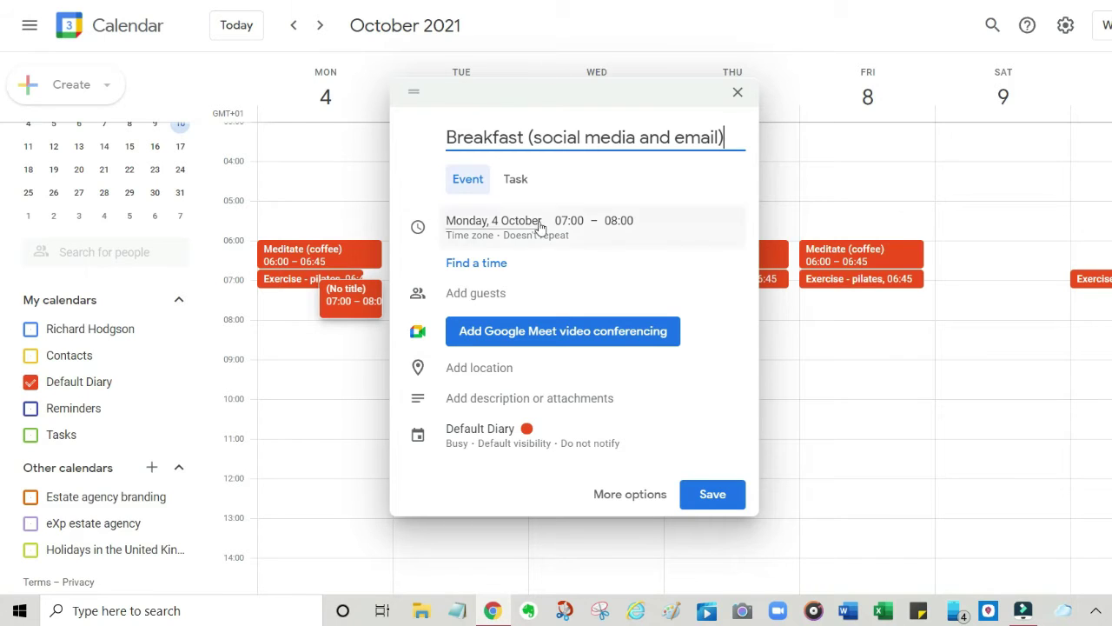
Set the Breakfast event to run from 07:15 to 08:00
click(584, 224)
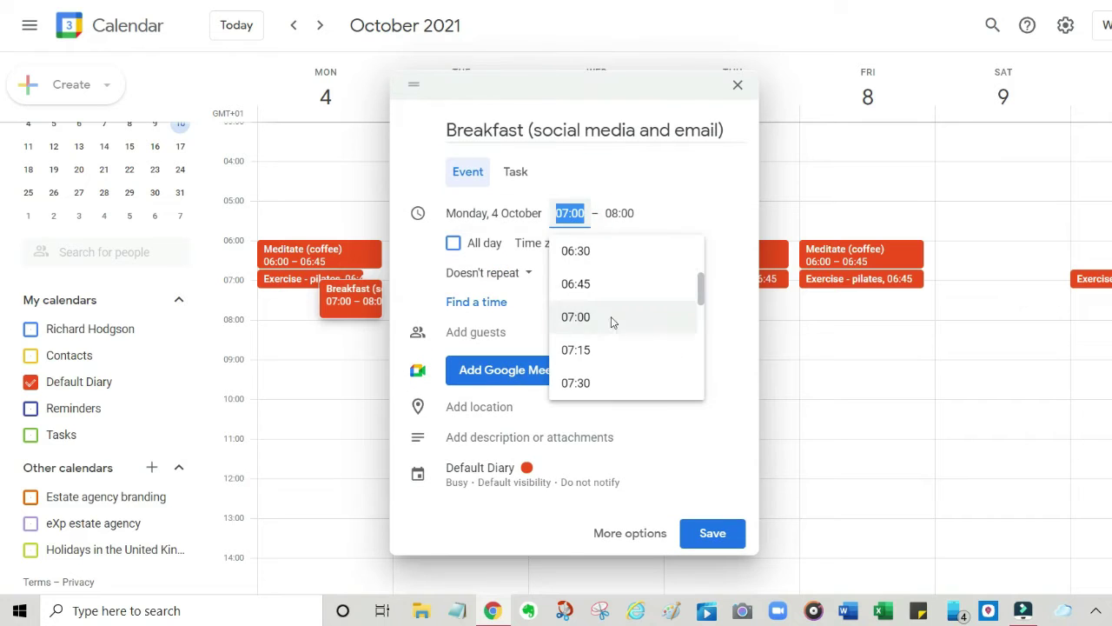
click(606, 350)
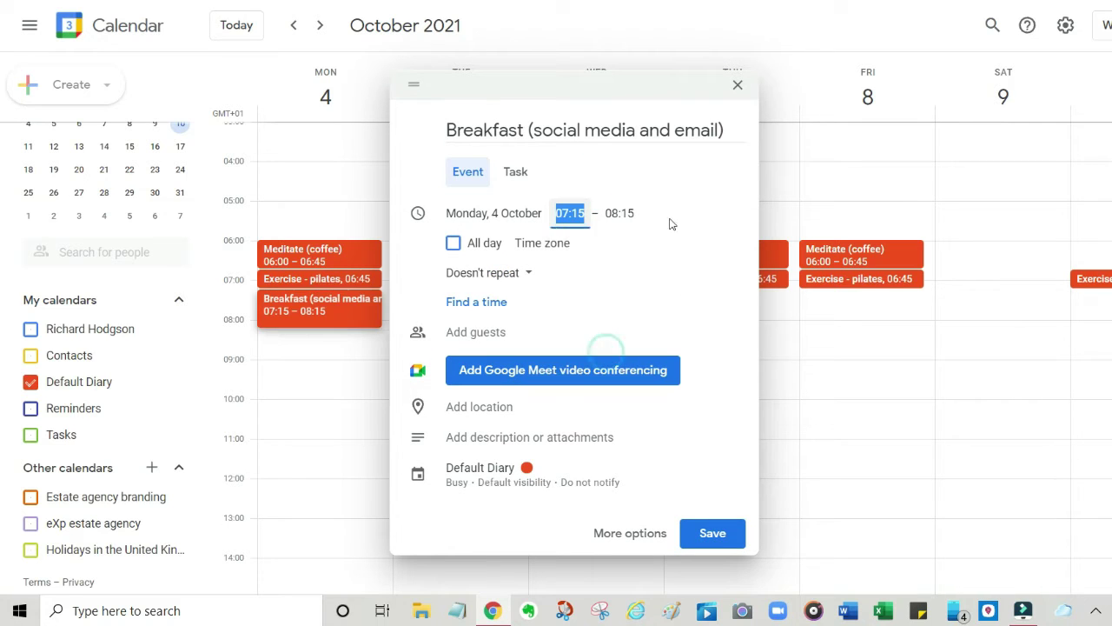
click(621, 212)
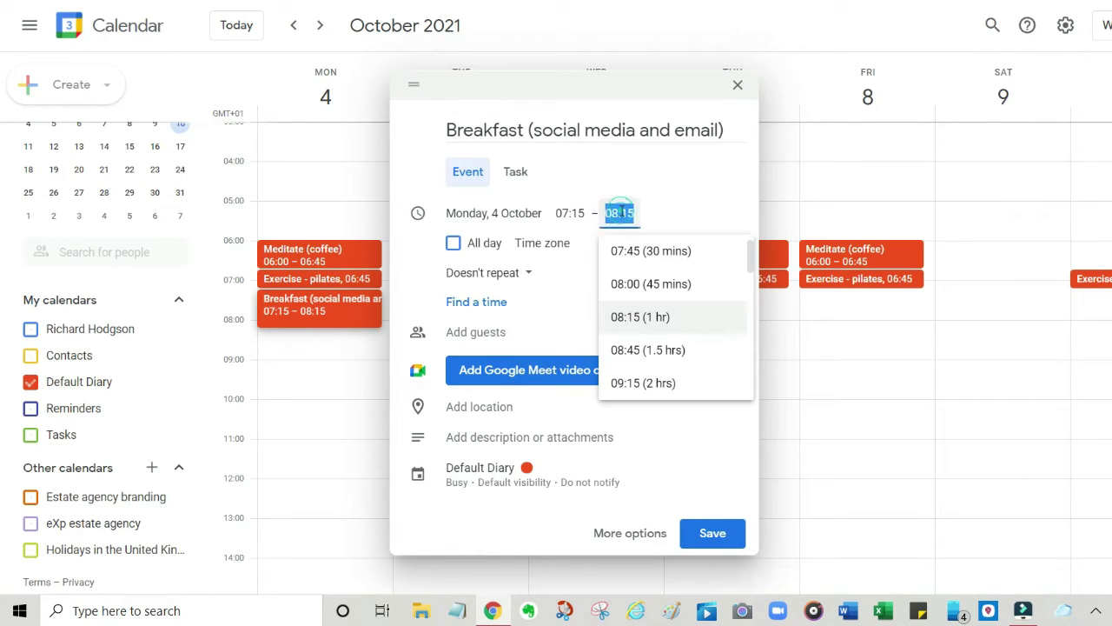
click(643, 284)
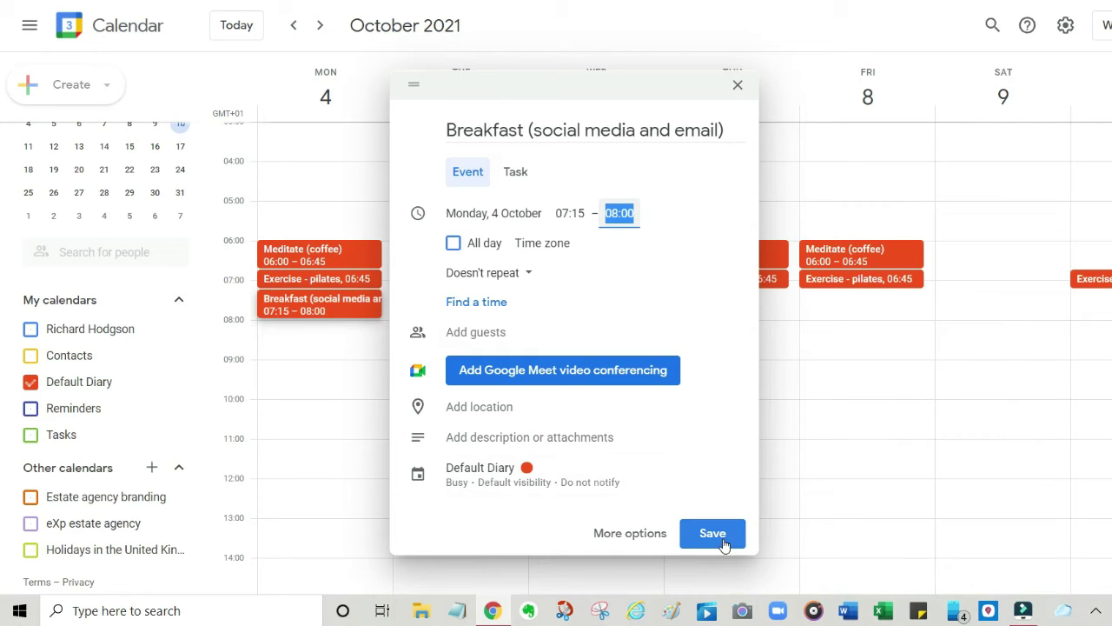
Give the Breakfast event a custom weekly recurrence on all seven days with no end date, and save it
click(523, 275)
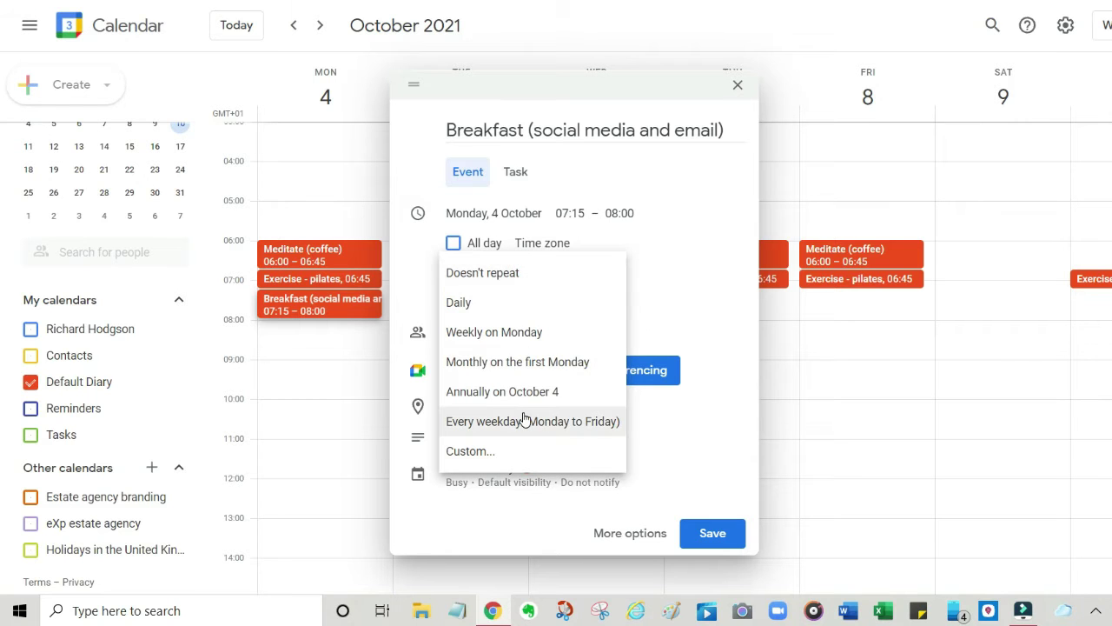
click(484, 455)
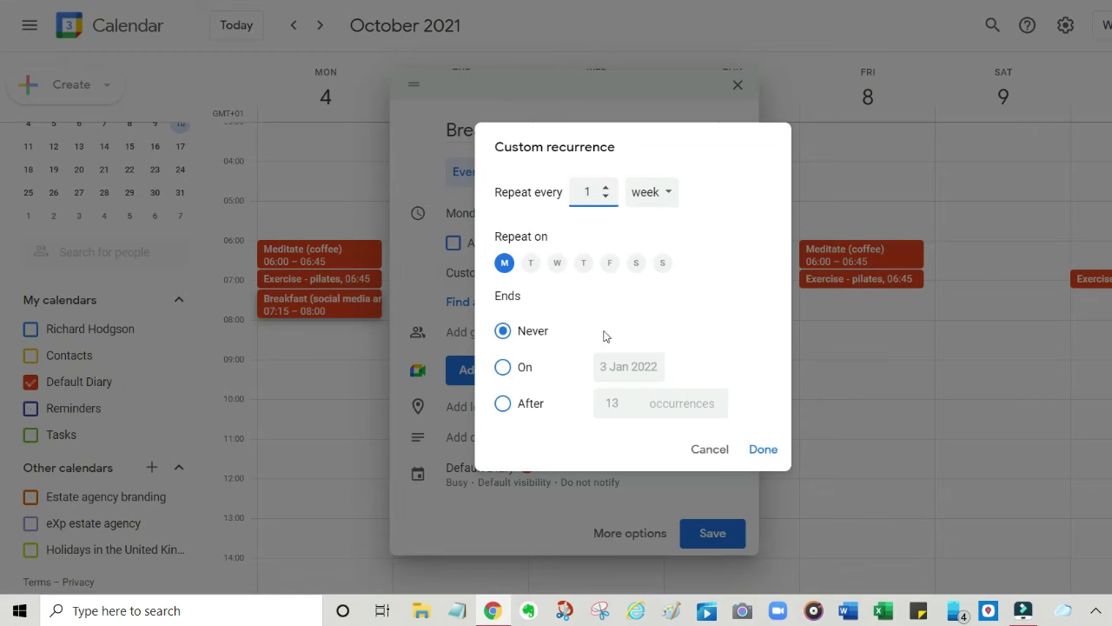
click(530, 263)
click(557, 265)
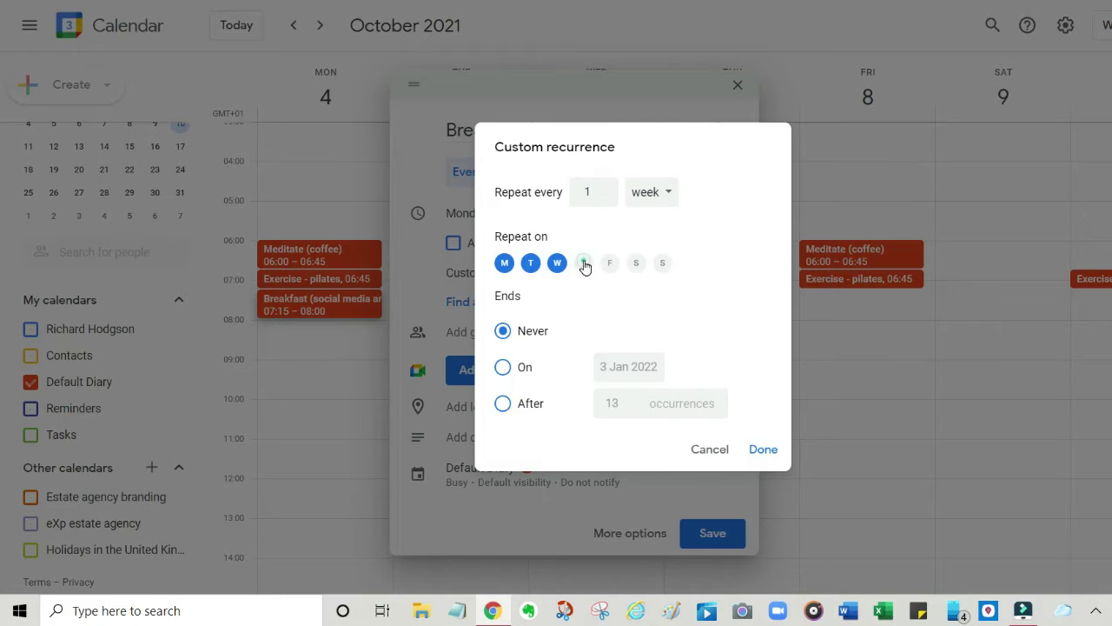
click(583, 265)
click(609, 262)
click(636, 263)
click(662, 263)
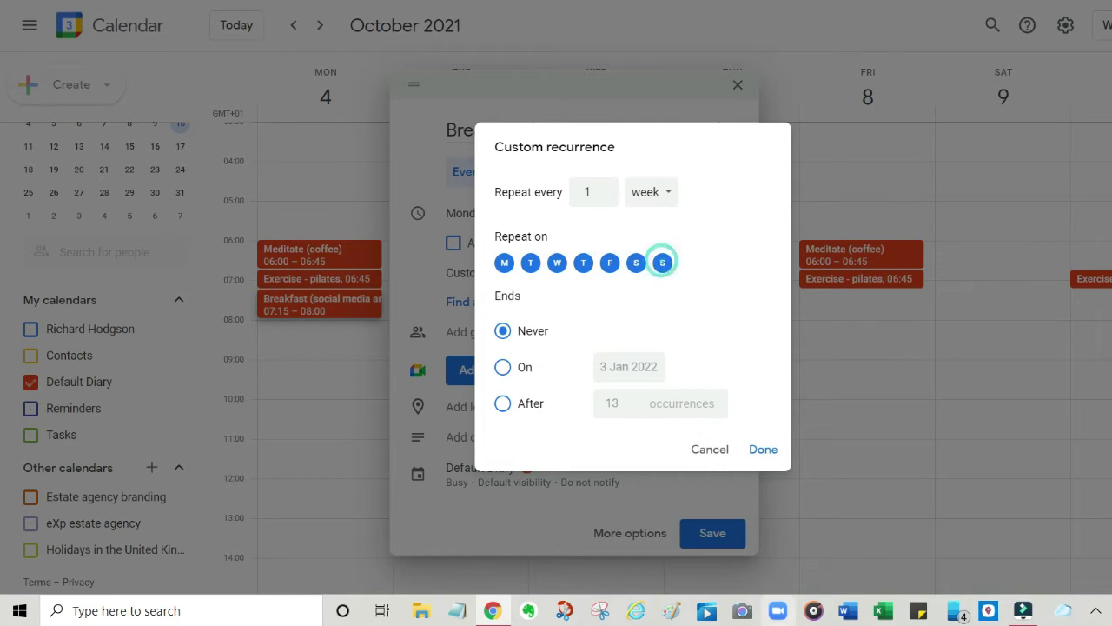
click(761, 451)
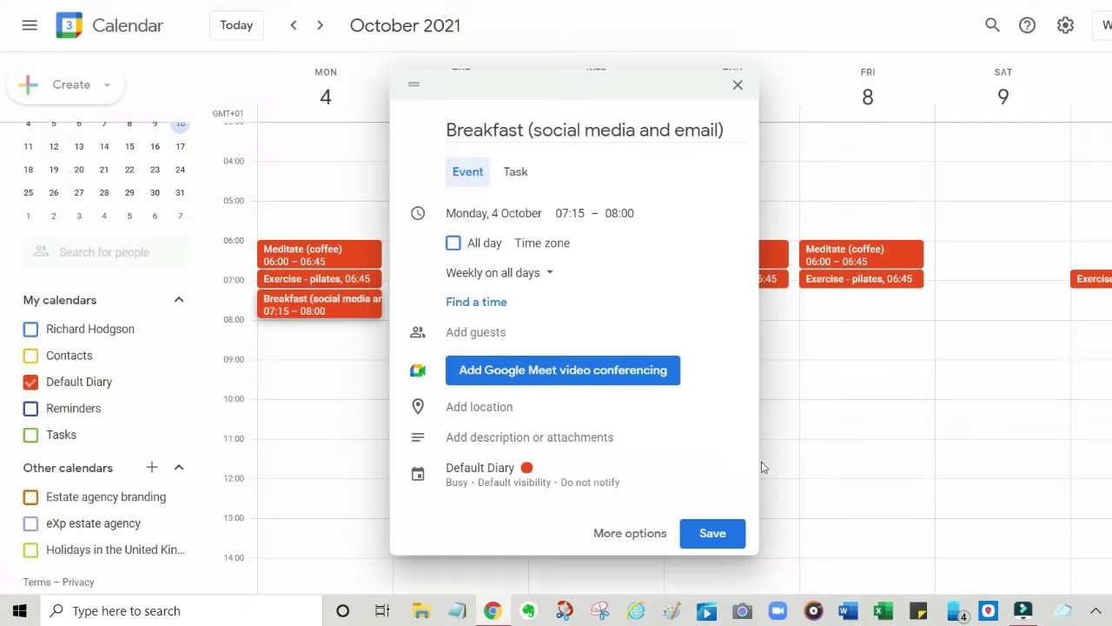
click(725, 533)
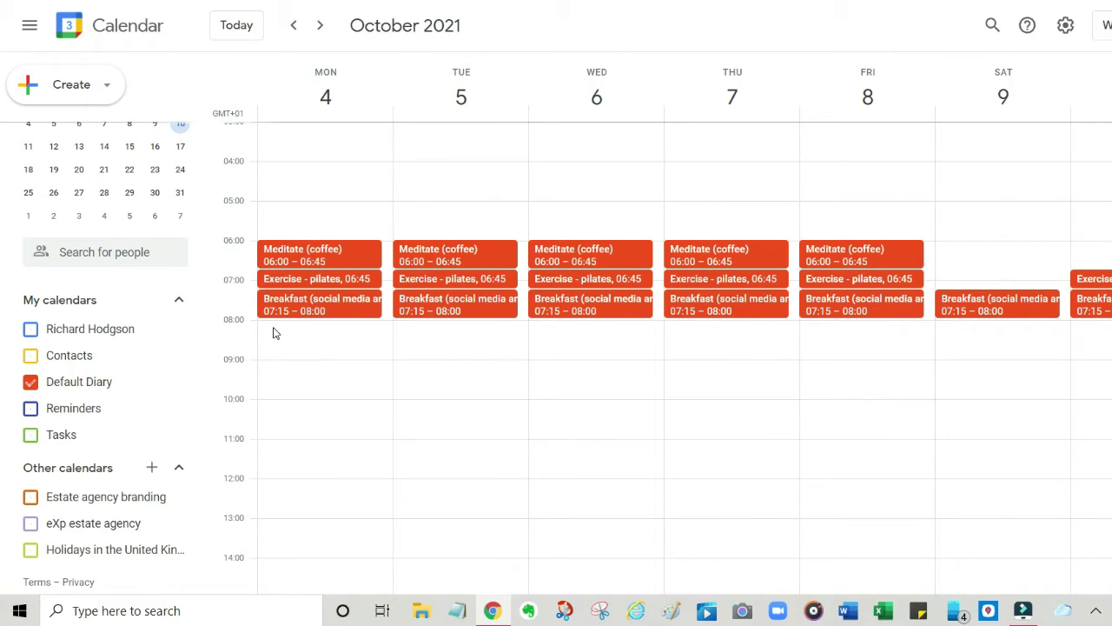
Create and save an event titled "Daily diary scripts" on Monday 4 October, running from 08:00 to 12:00
click(278, 345)
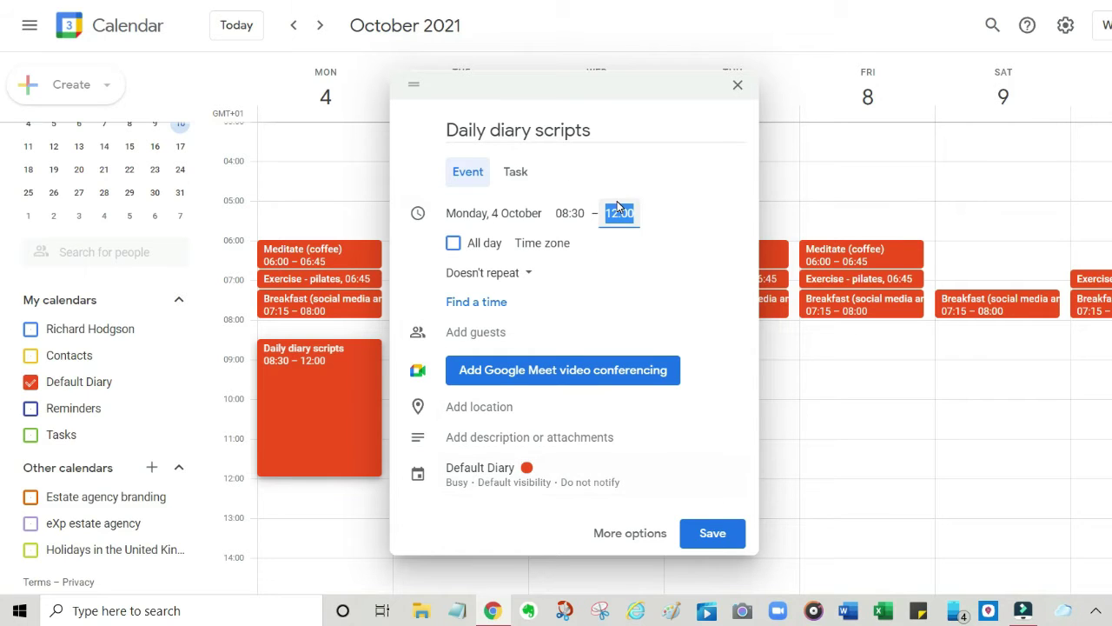
click(566, 214)
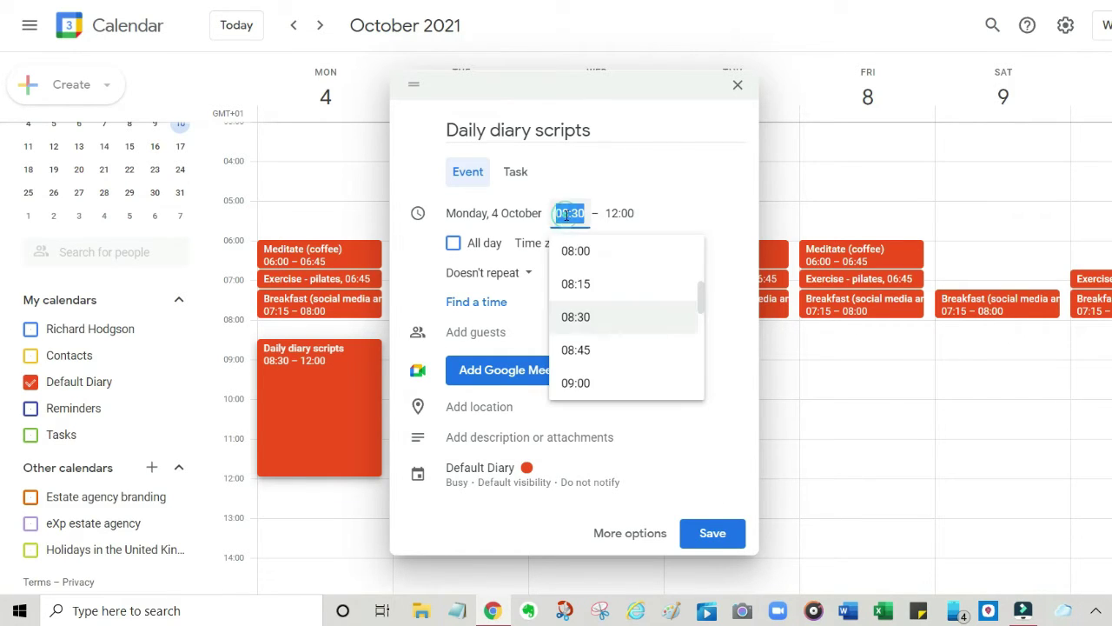
click(578, 253)
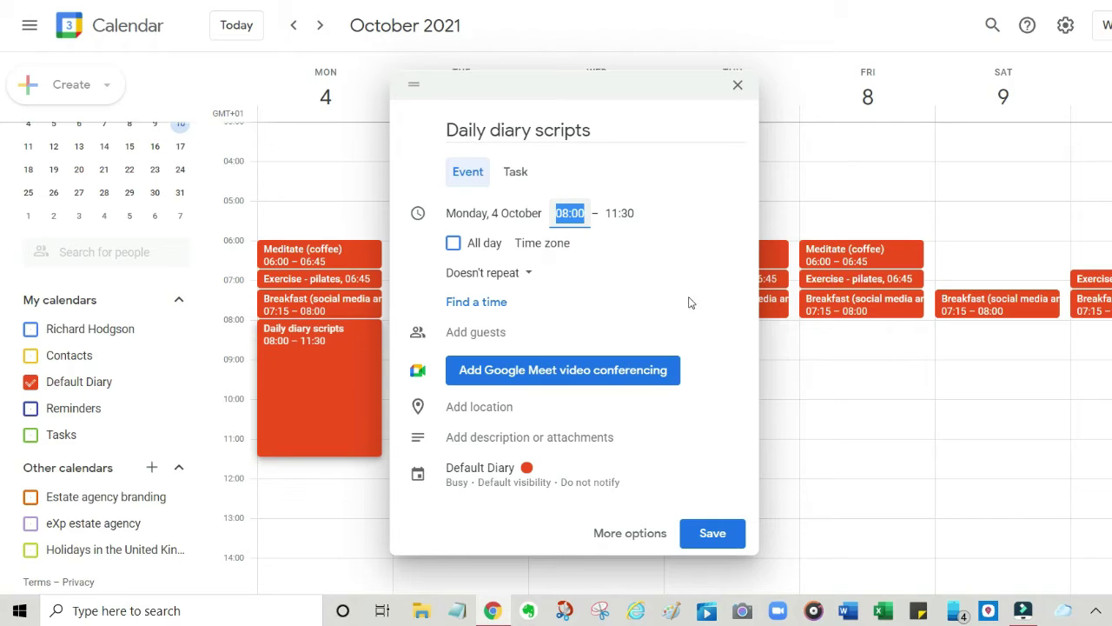
click(619, 213)
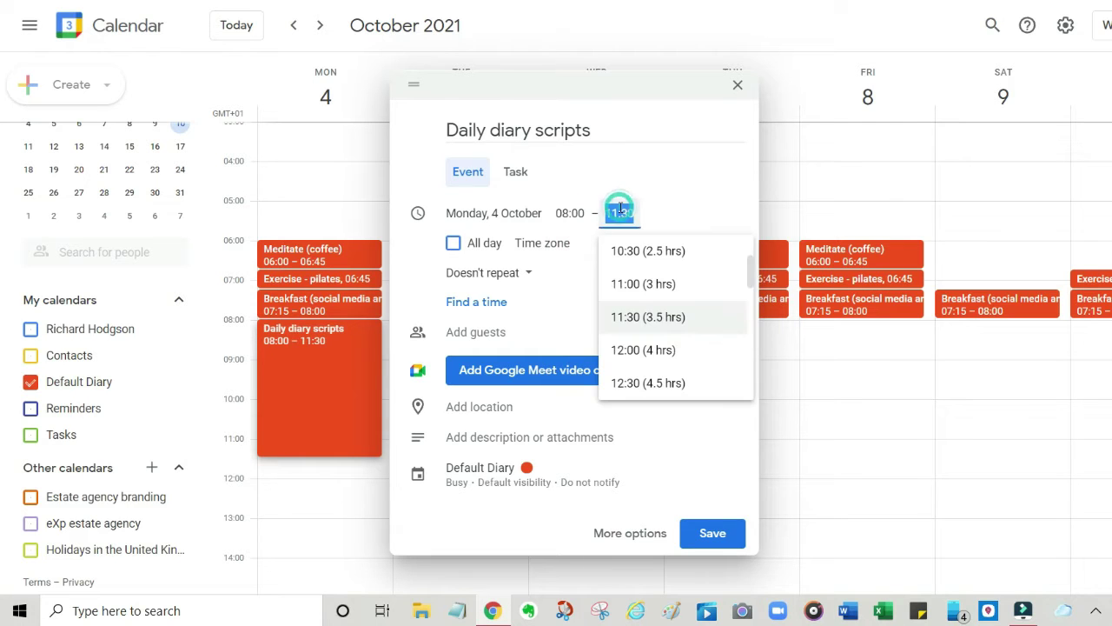
click(658, 350)
click(710, 533)
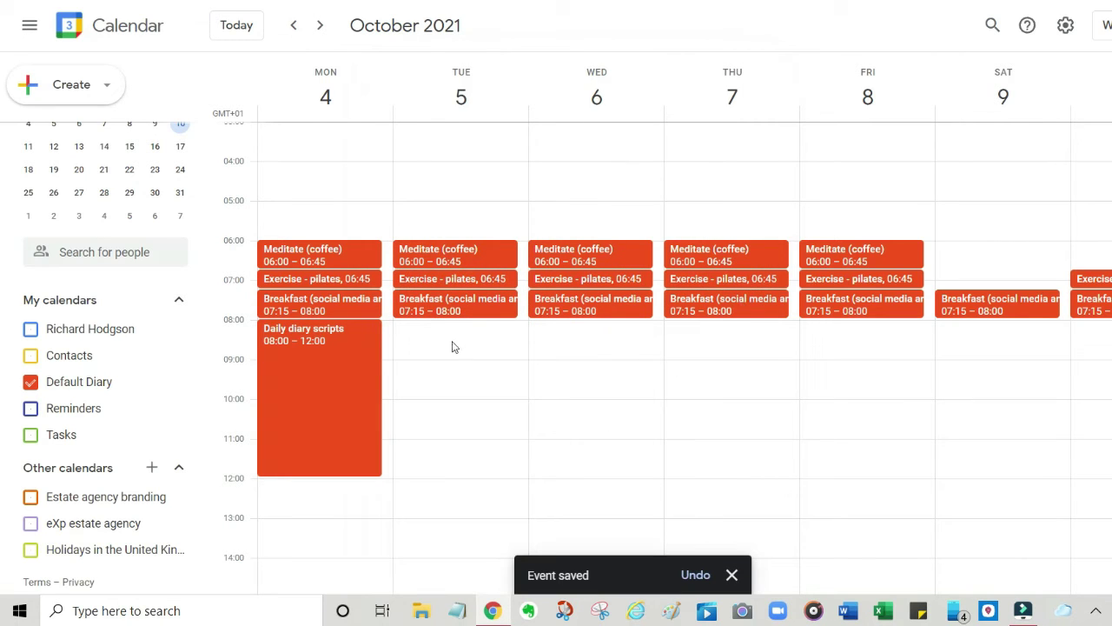
Create an event on Tuesday 5 October at 08:00, below the breakfast block, titled "Produce scripts for my daily property picks"
click(448, 338)
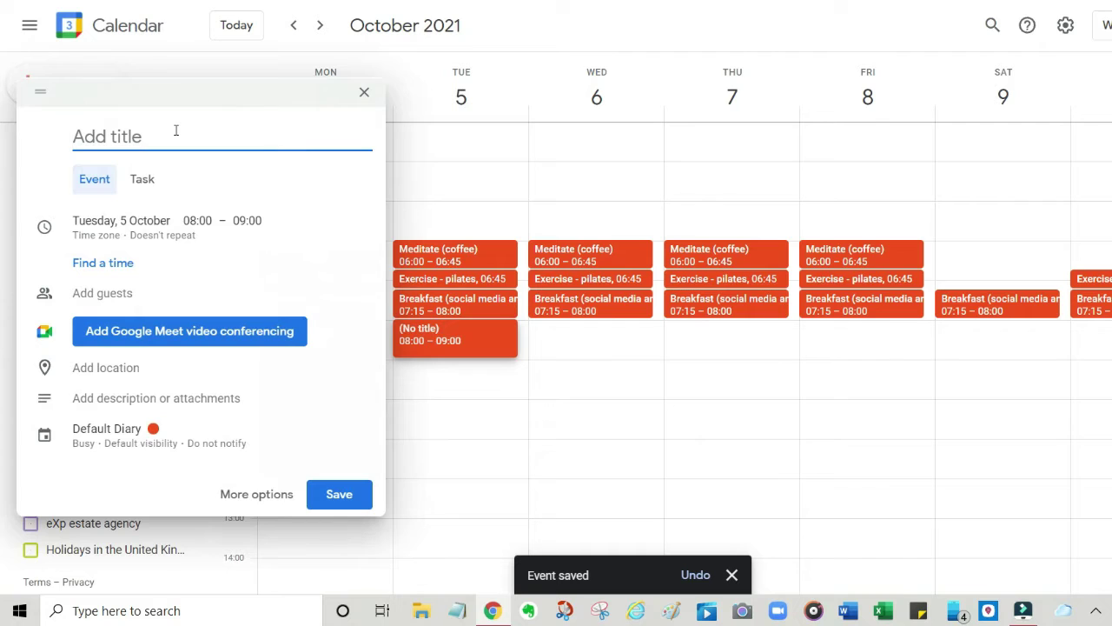
text(P)
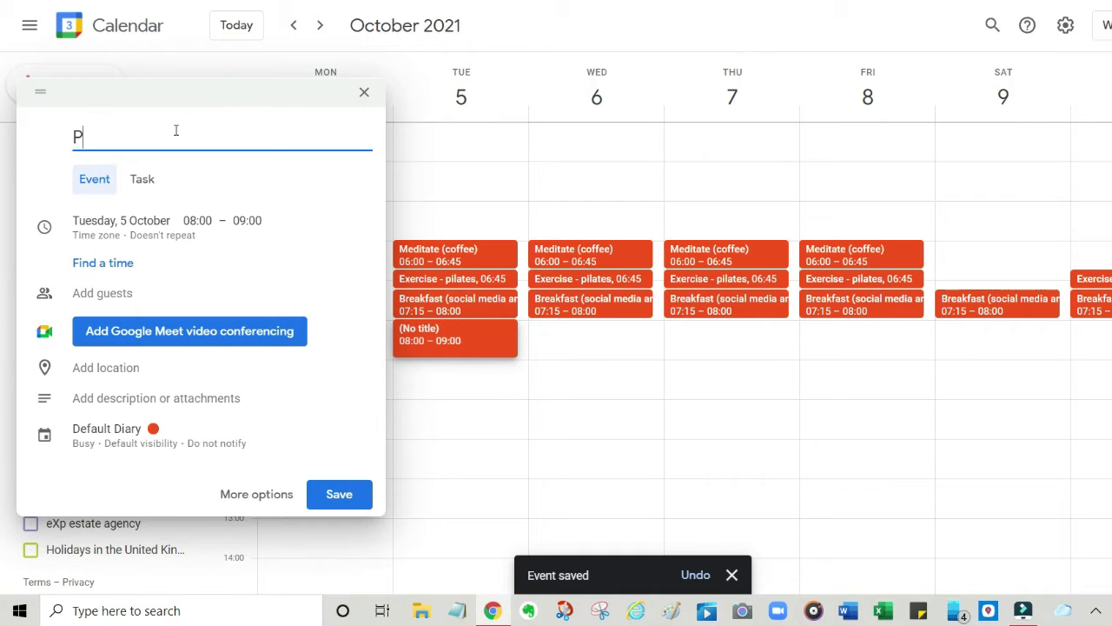
text(roduce scripts for)
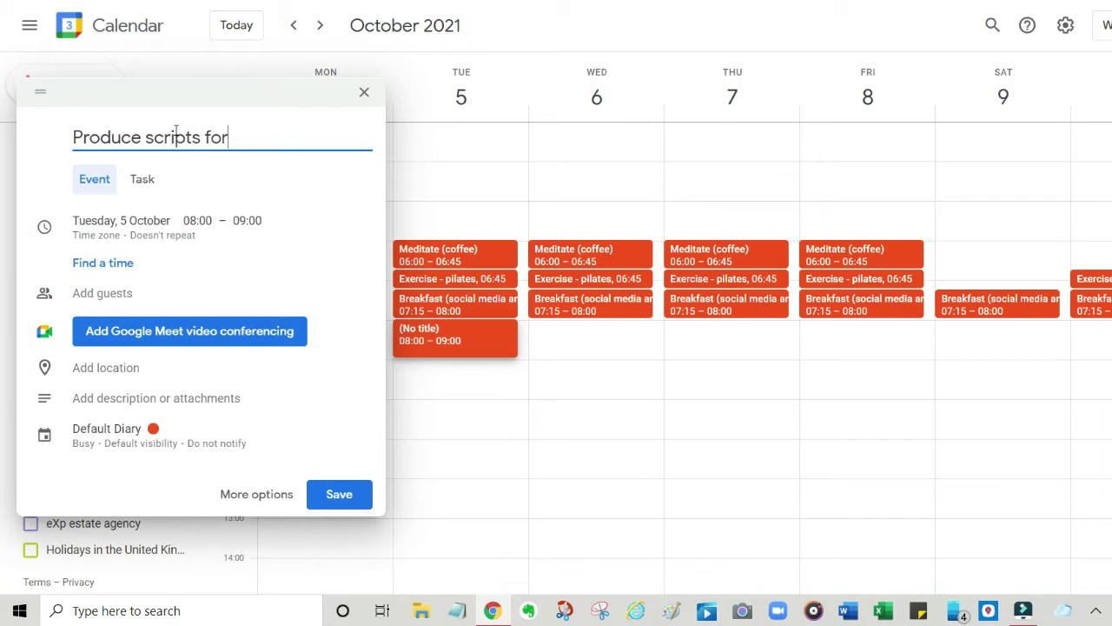
text( my daily pr)
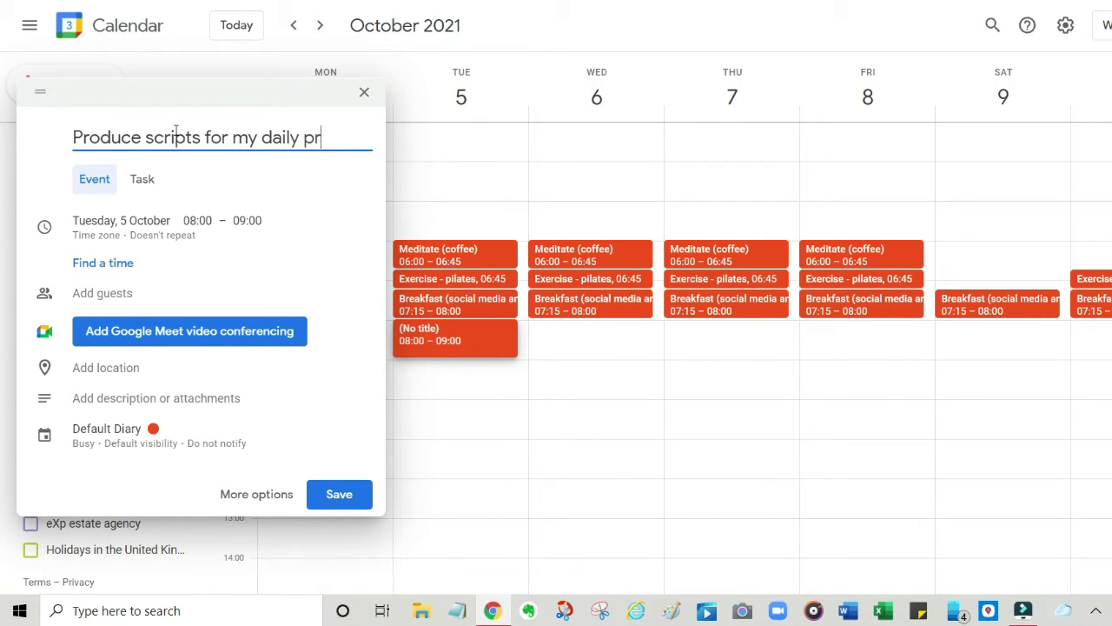
text(operty picks)
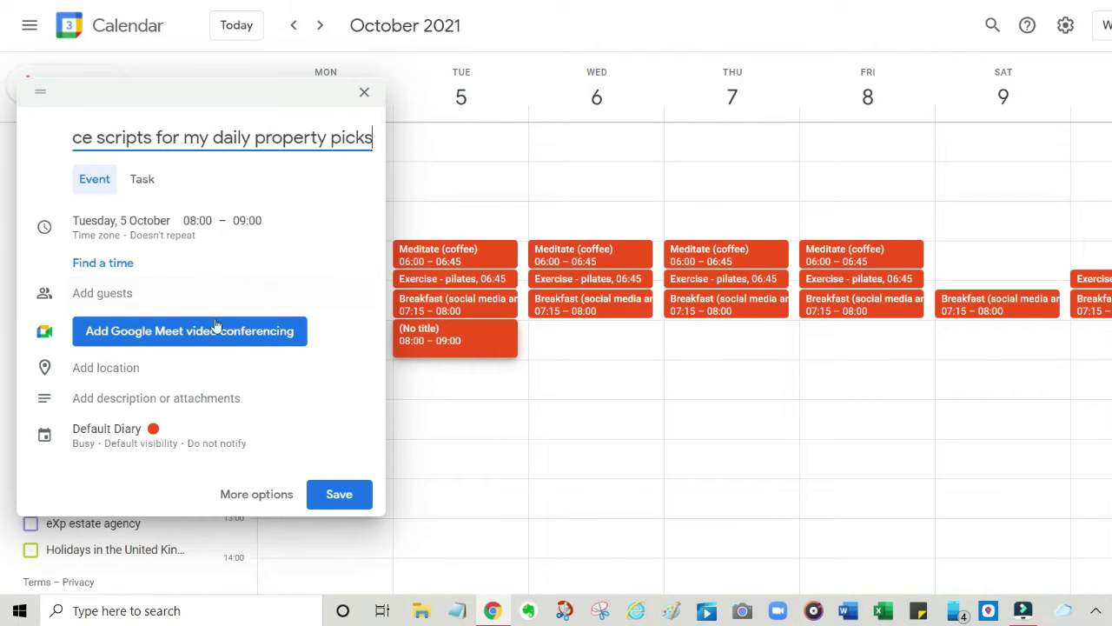
Set the property picks scripts event to end at 12:00 and repeat weekly on Tuesday, and save it
click(248, 222)
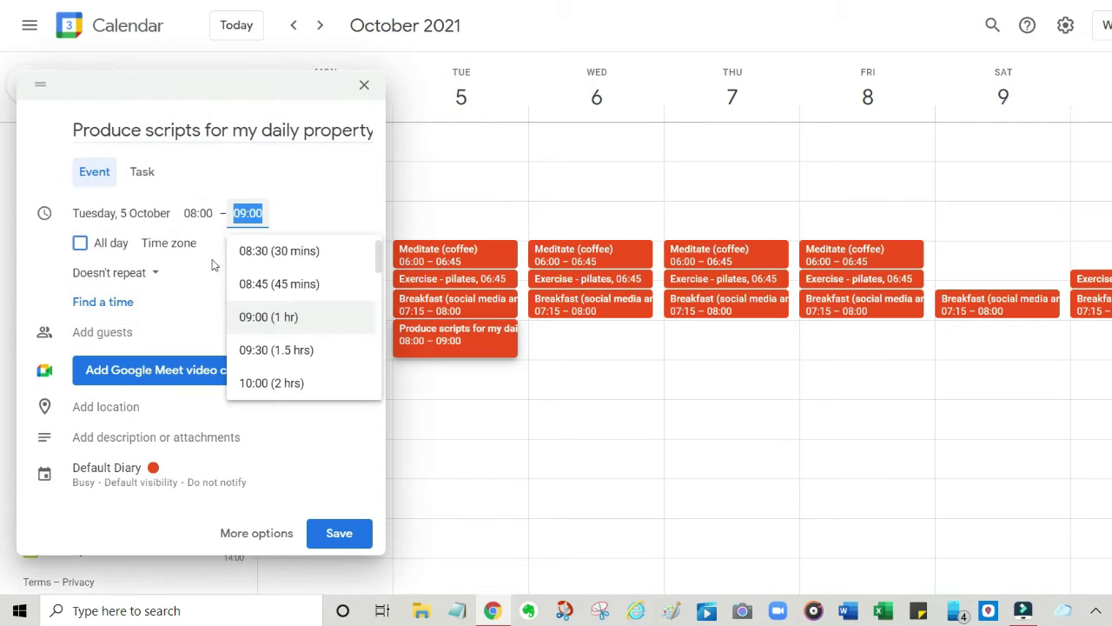
scroll(373, 275, down, 2)
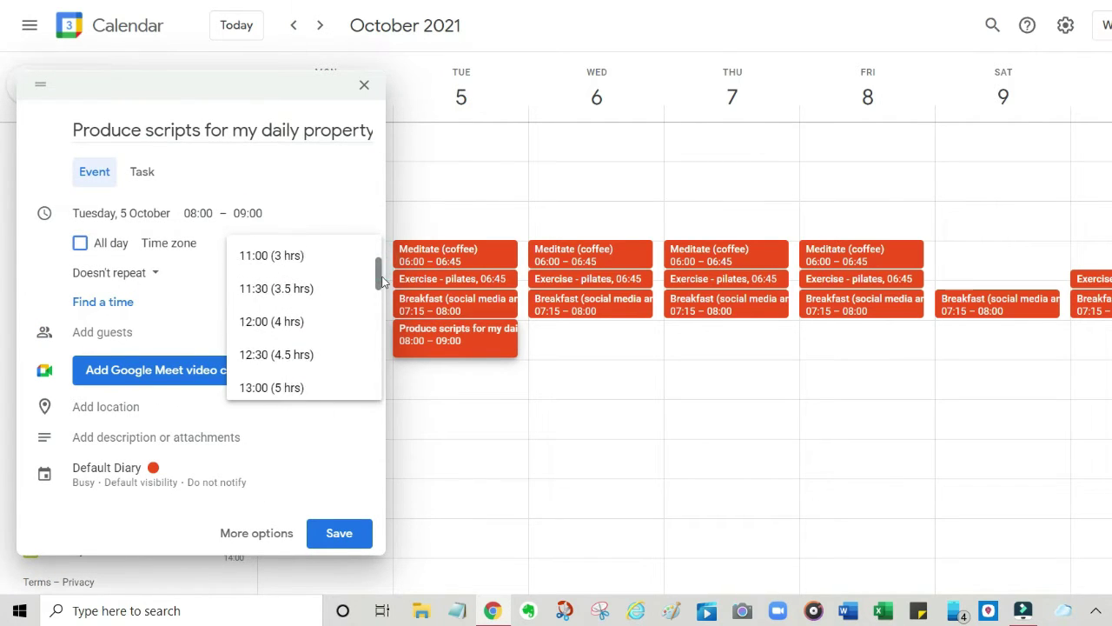
click(312, 306)
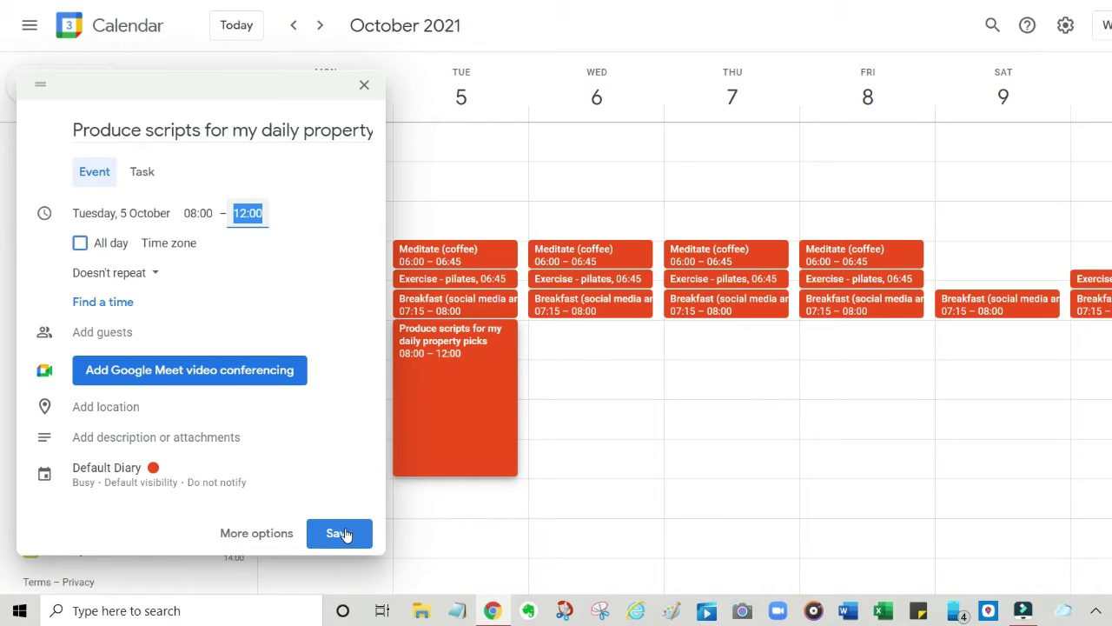
click(159, 274)
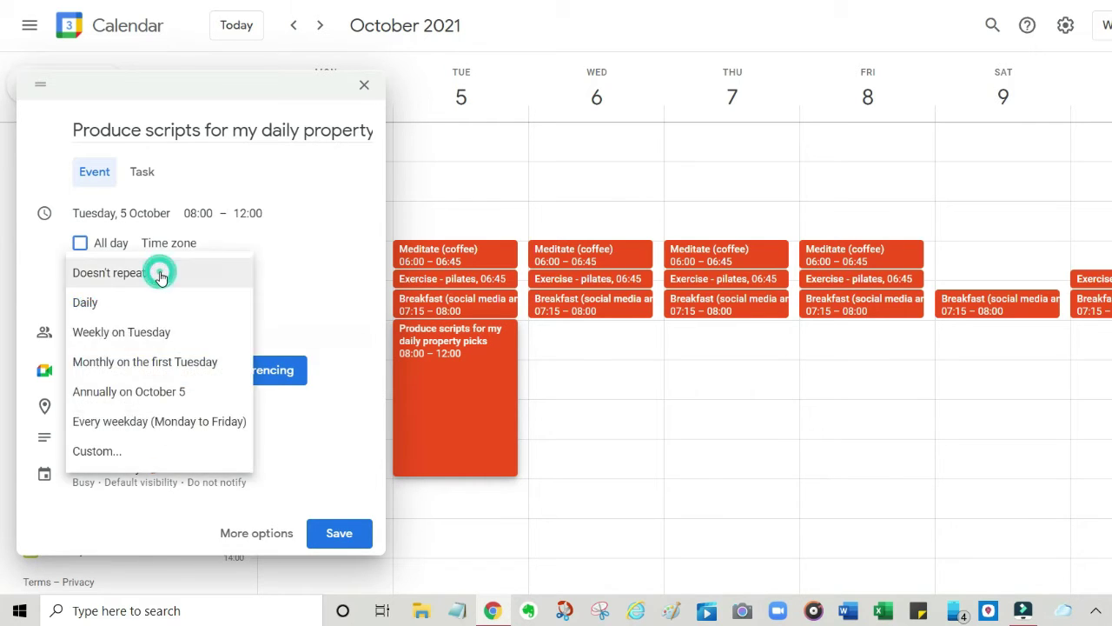
click(148, 339)
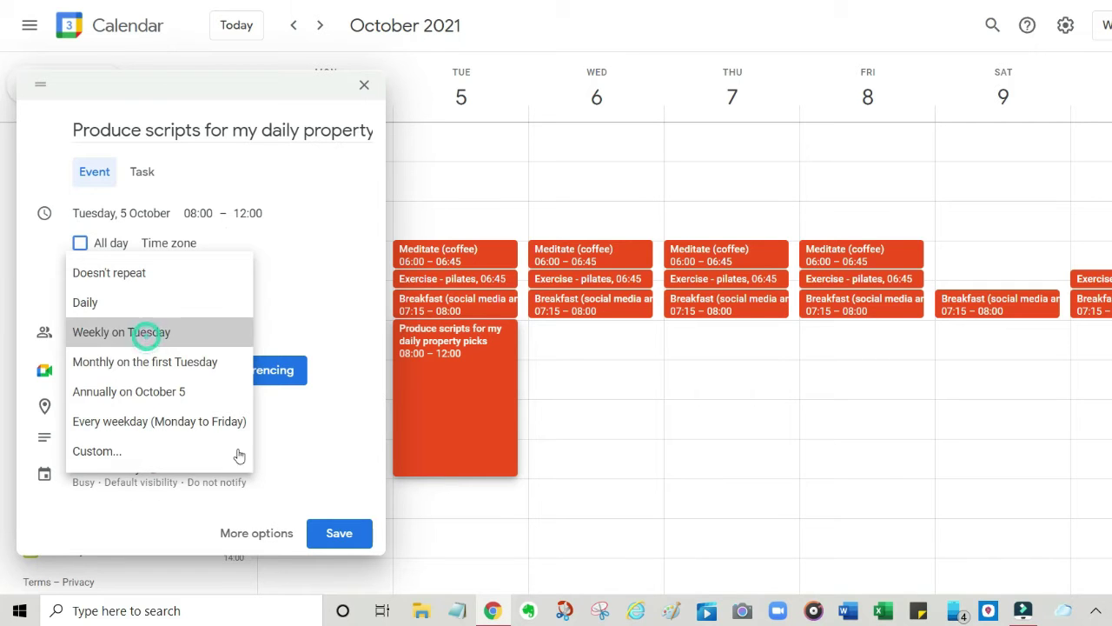
click(328, 535)
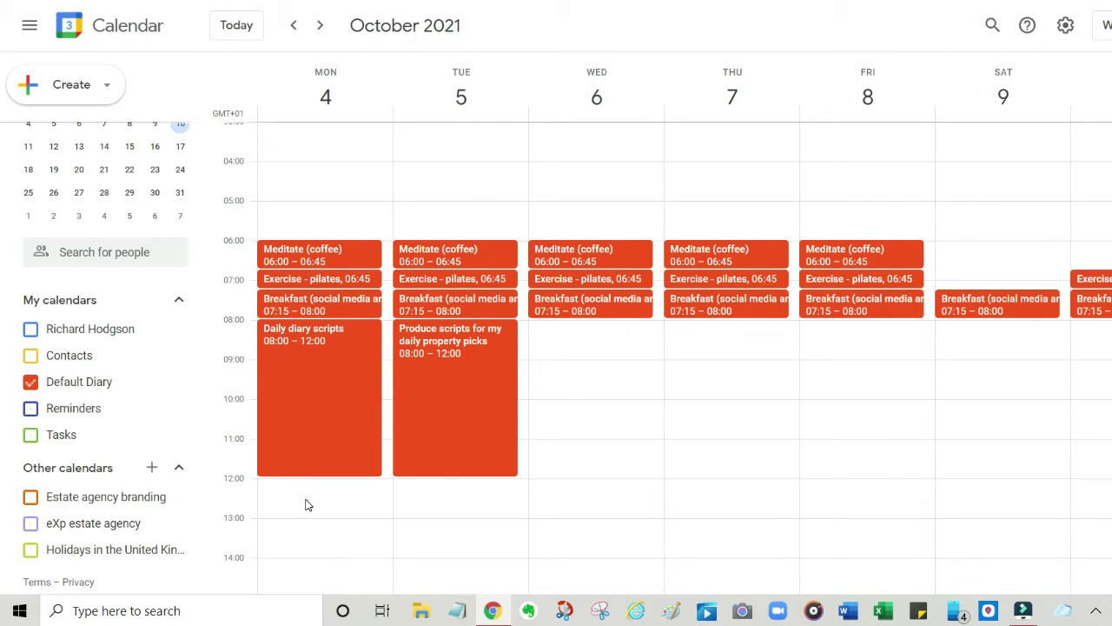
Start an untitled event on Monday 4 October, below the Daily diary scripts block, and set its event colour to yellow
click(305, 504)
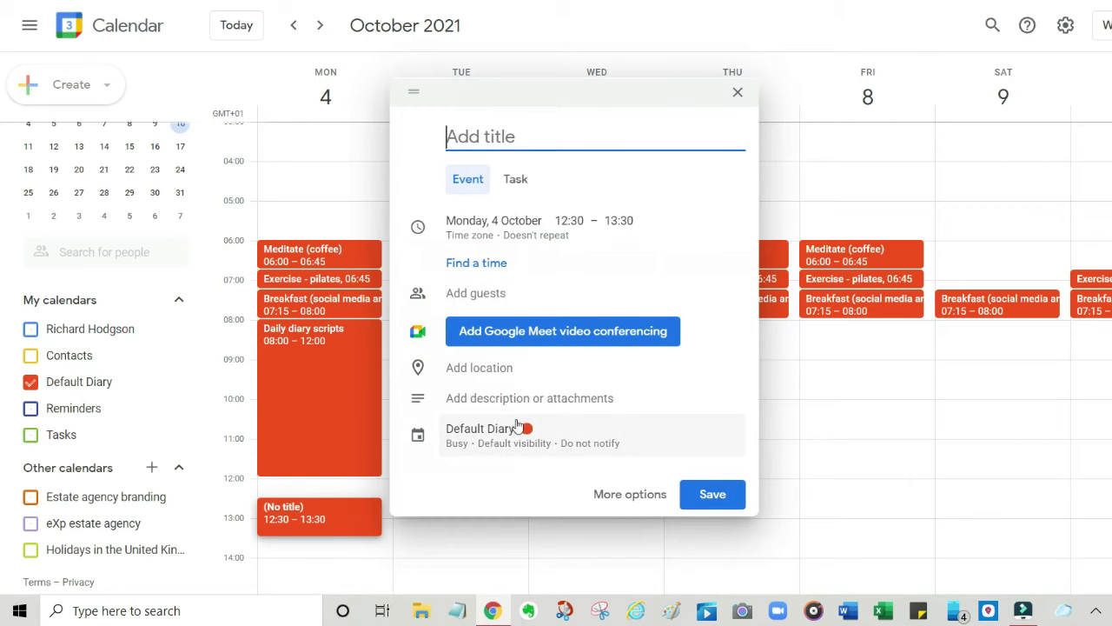
click(517, 426)
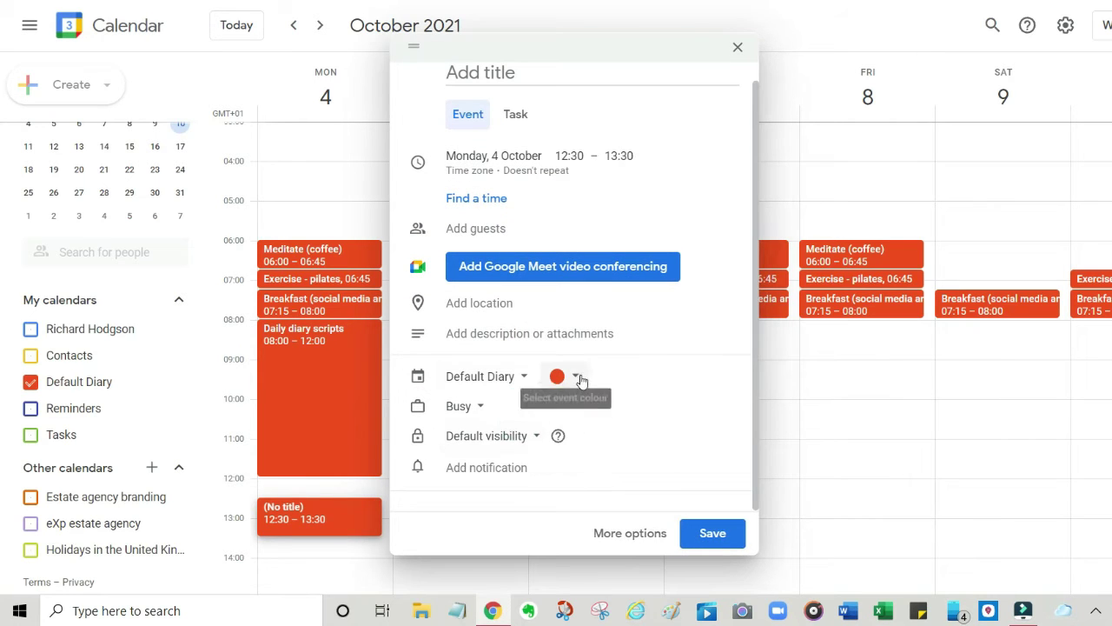
click(580, 377)
click(579, 393)
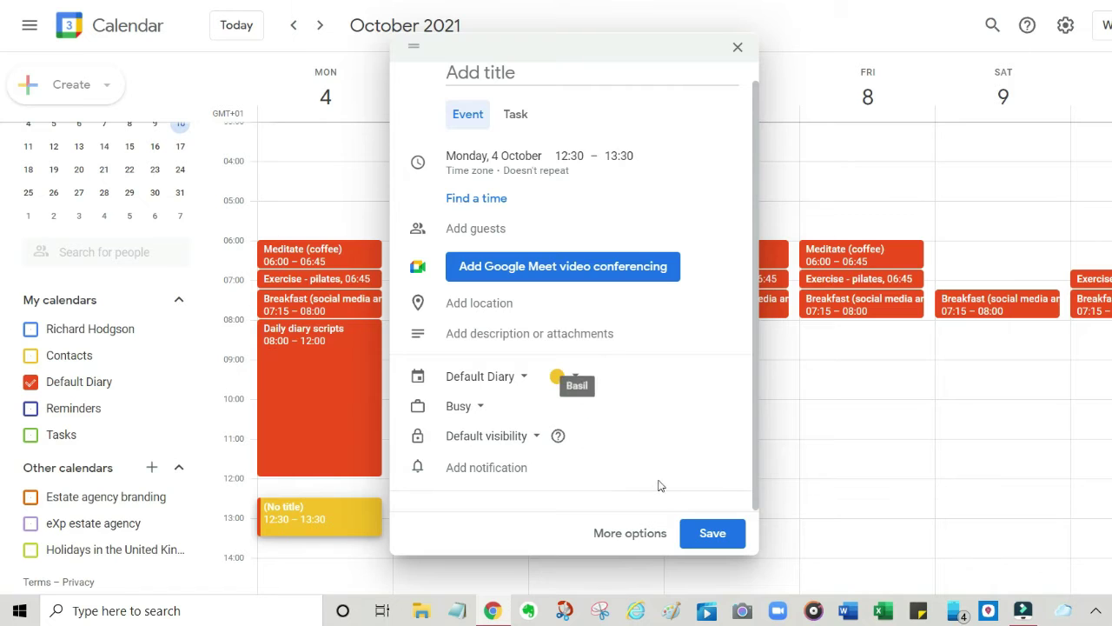
Set the untitled yellow event to run from 12:00 to 13:00 every weekday (Monday to Friday), and save it
click(577, 157)
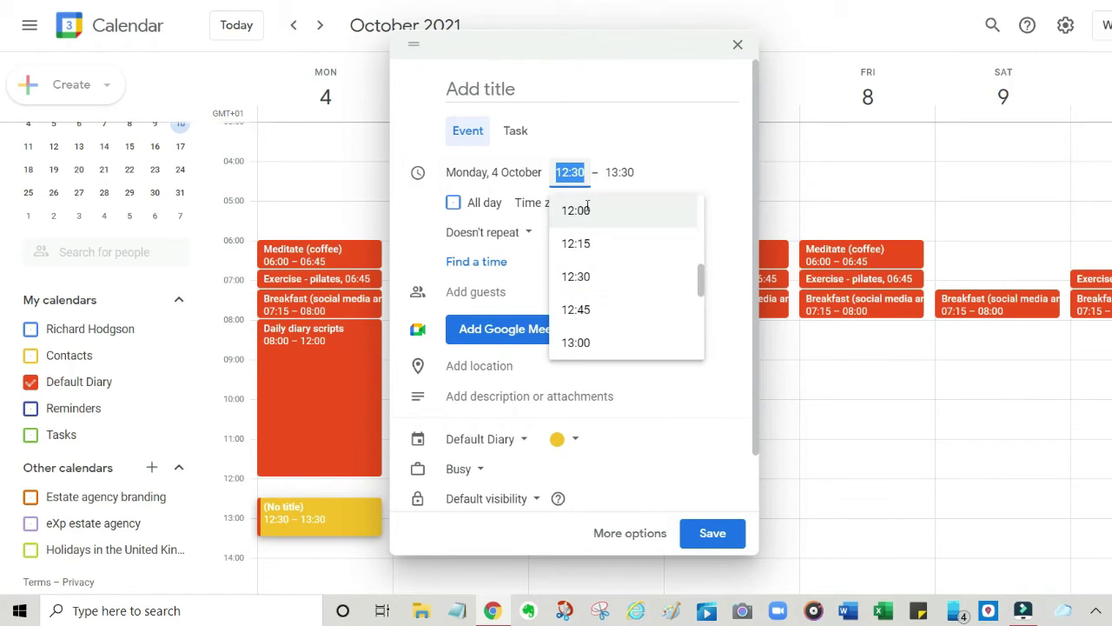
click(587, 208)
click(625, 175)
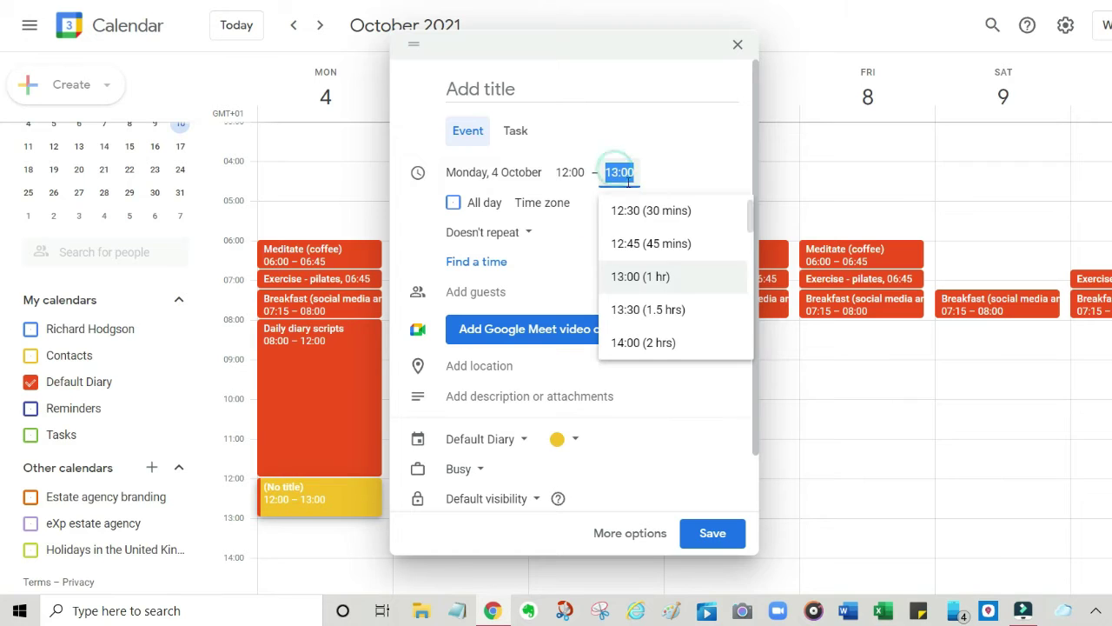
click(687, 158)
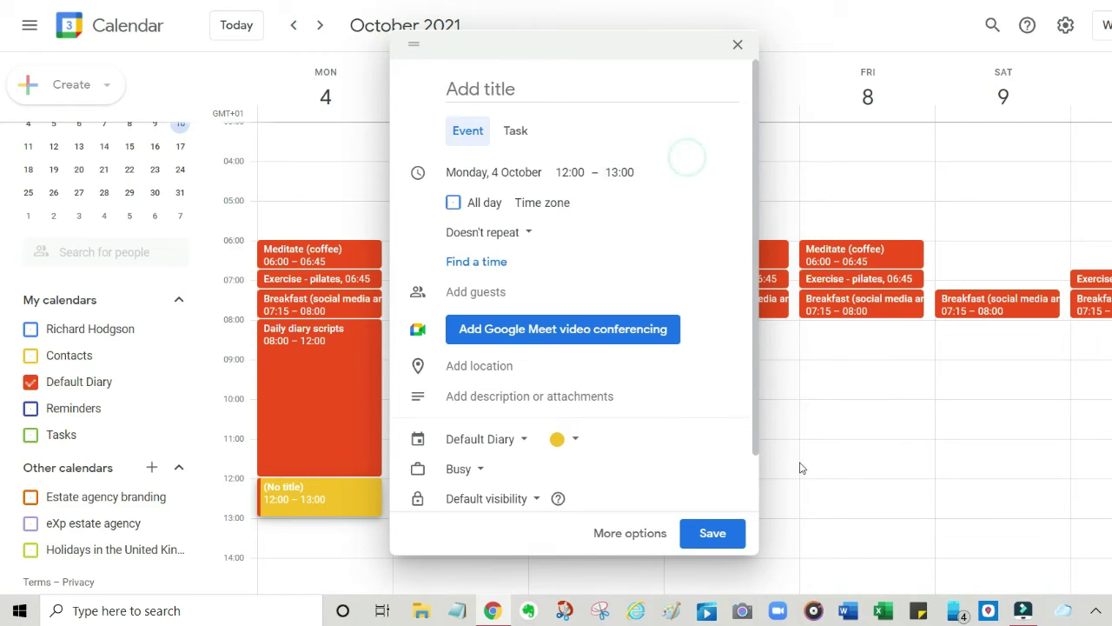
click(527, 232)
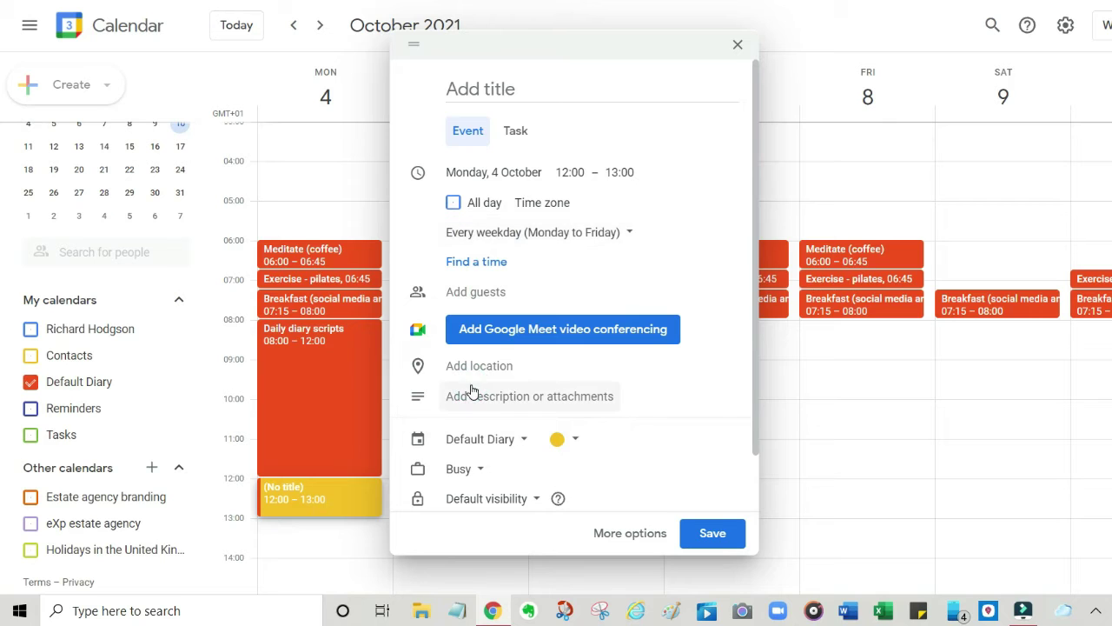
click(699, 536)
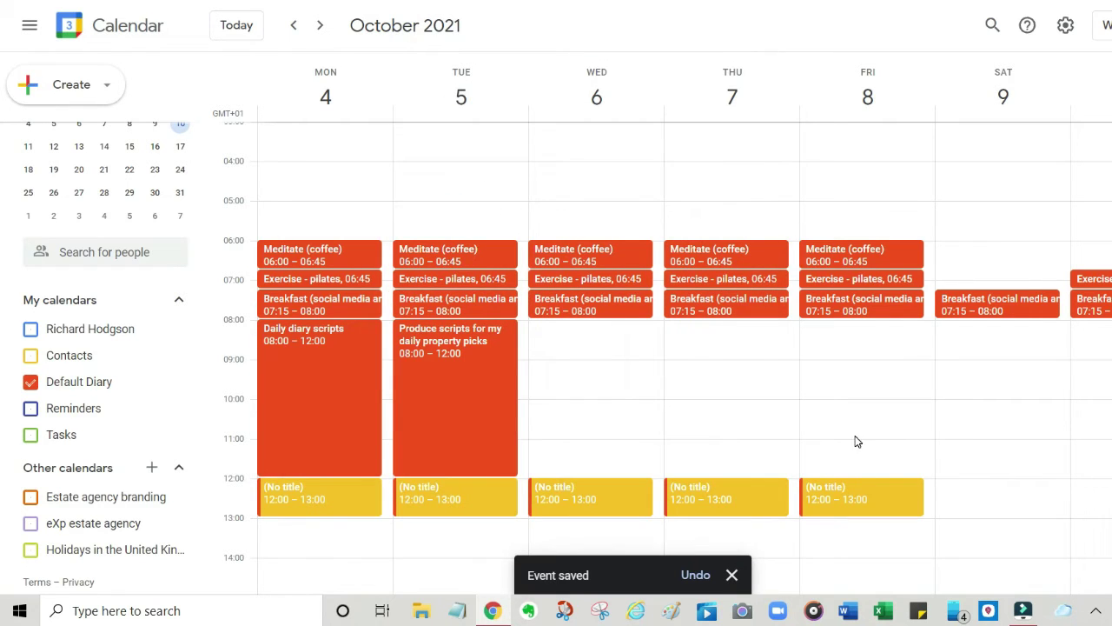
Create an event titled "Lunch" on Monday 4 October from 13:00 to 14:00, below the yellow block
scroll(840, 429, down, 2)
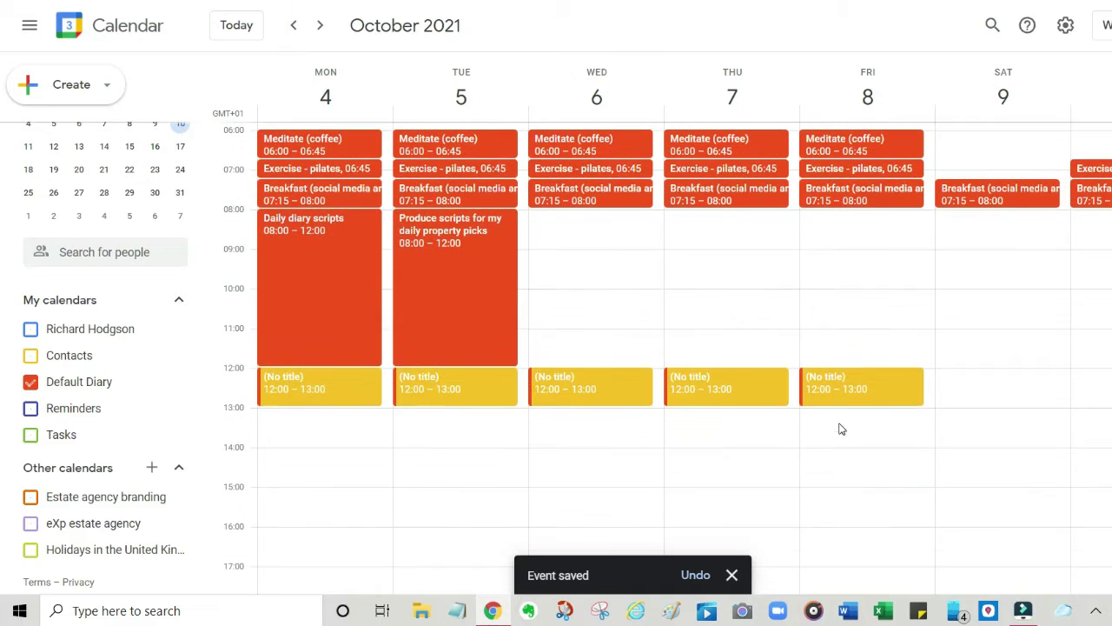
click(322, 429)
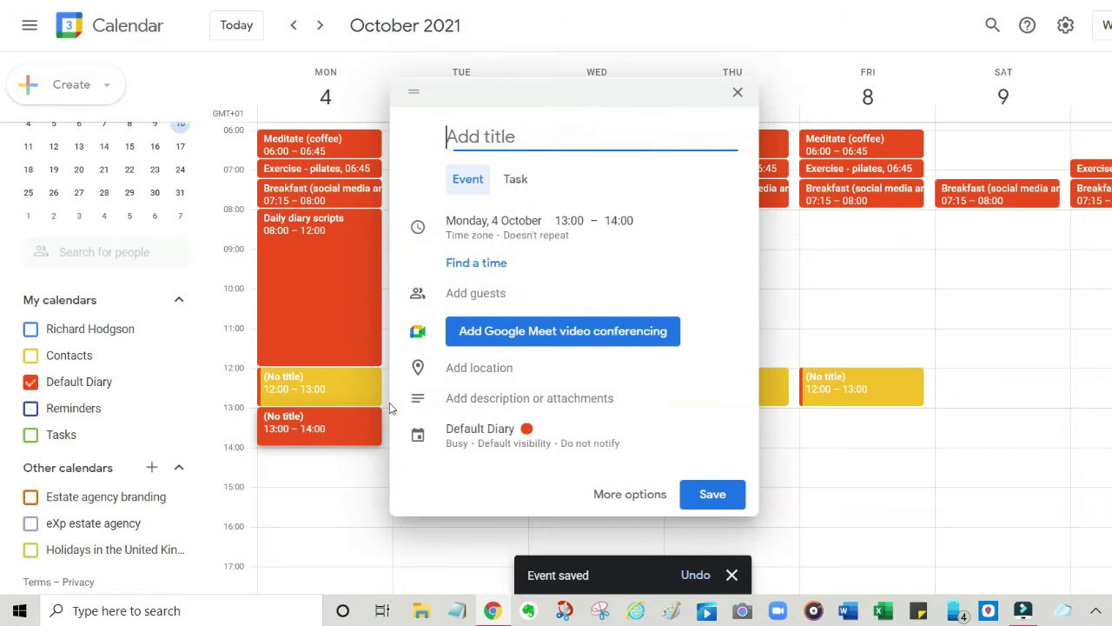
text(Lu)
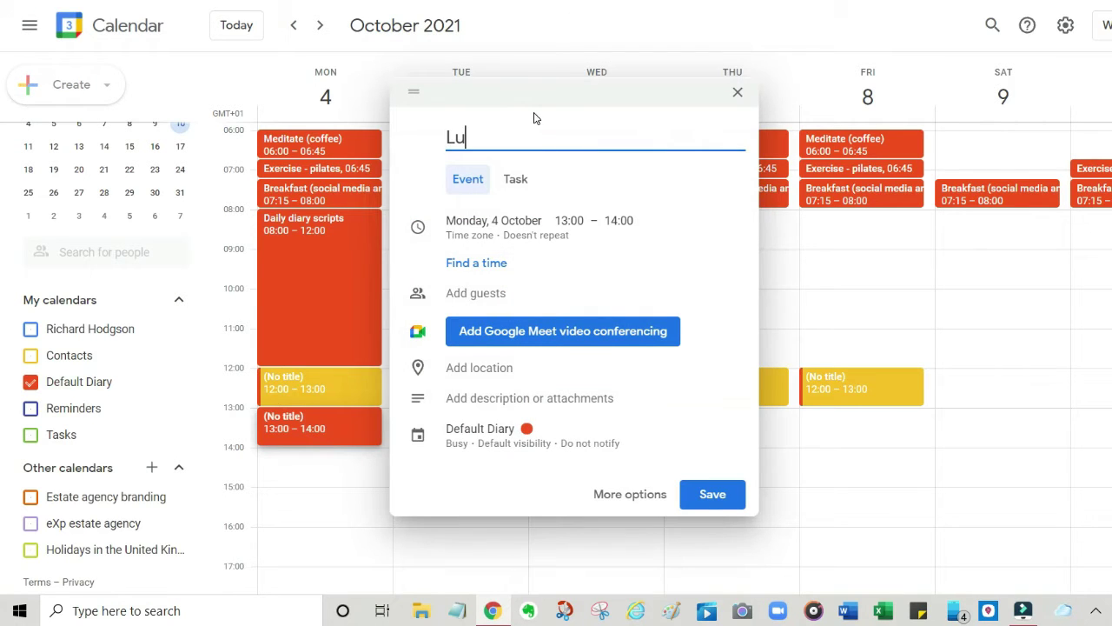
text(nch)
Set the Lunch event to repeat every weekday (Monday to Friday), and save it
click(510, 242)
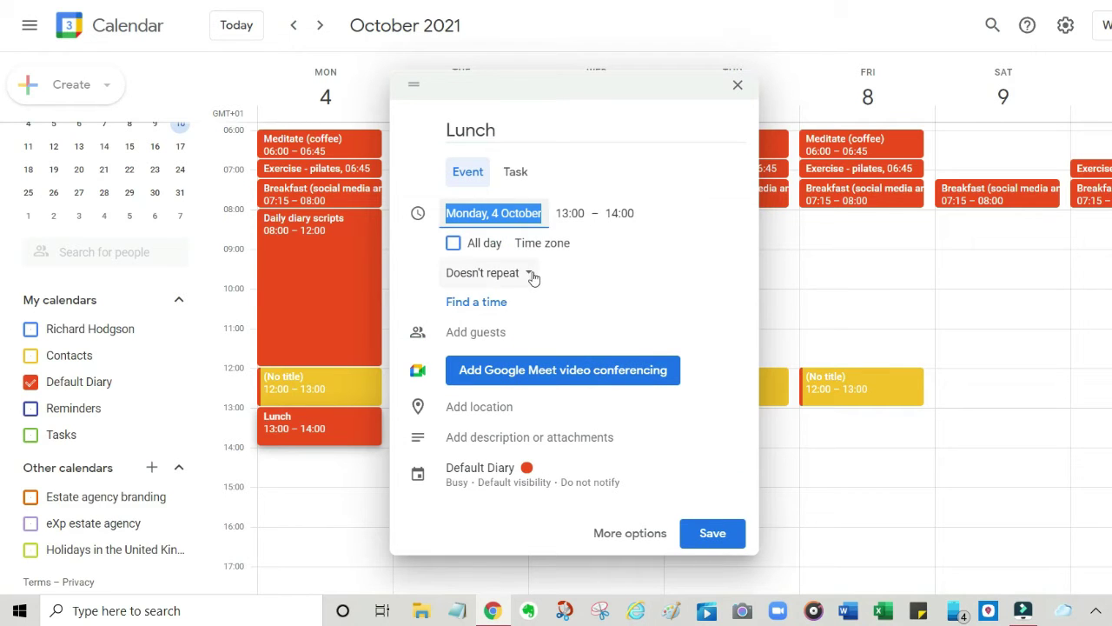
click(530, 275)
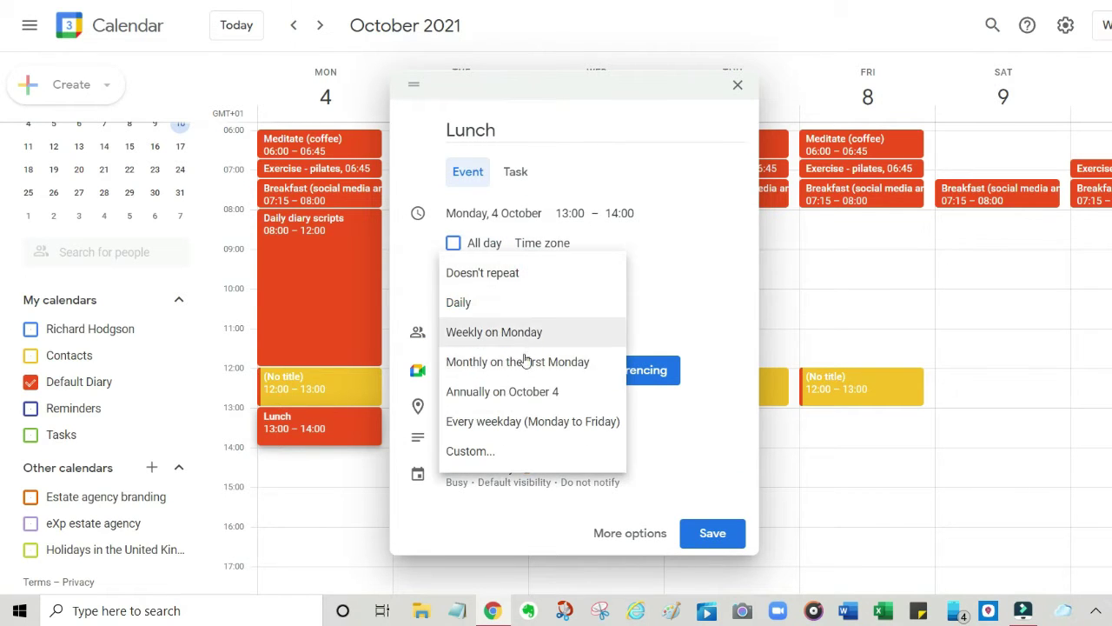
click(512, 422)
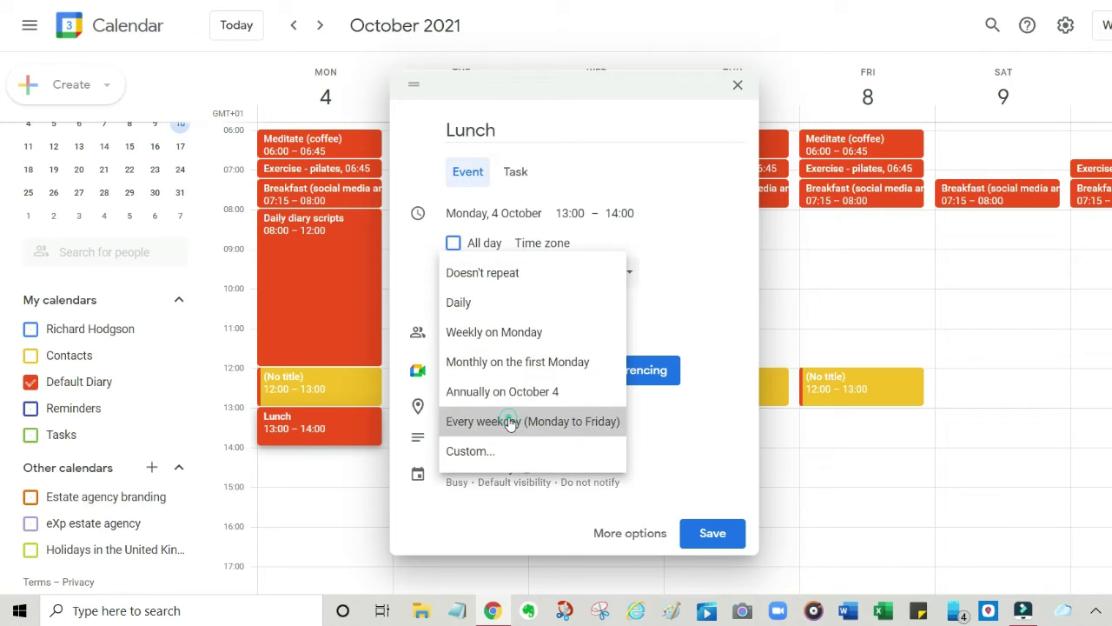
click(711, 534)
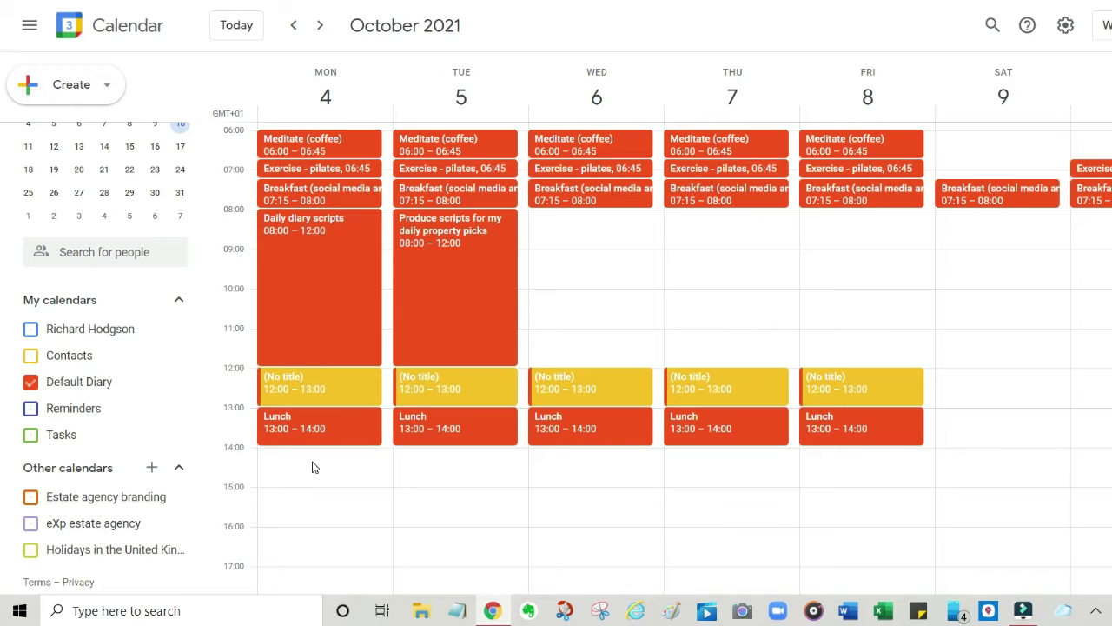
Add a weekly Monday event titled "Instagram - Mon motivation story + reel" from 14:00 to 15:00, then check and save its full details
click(311, 460)
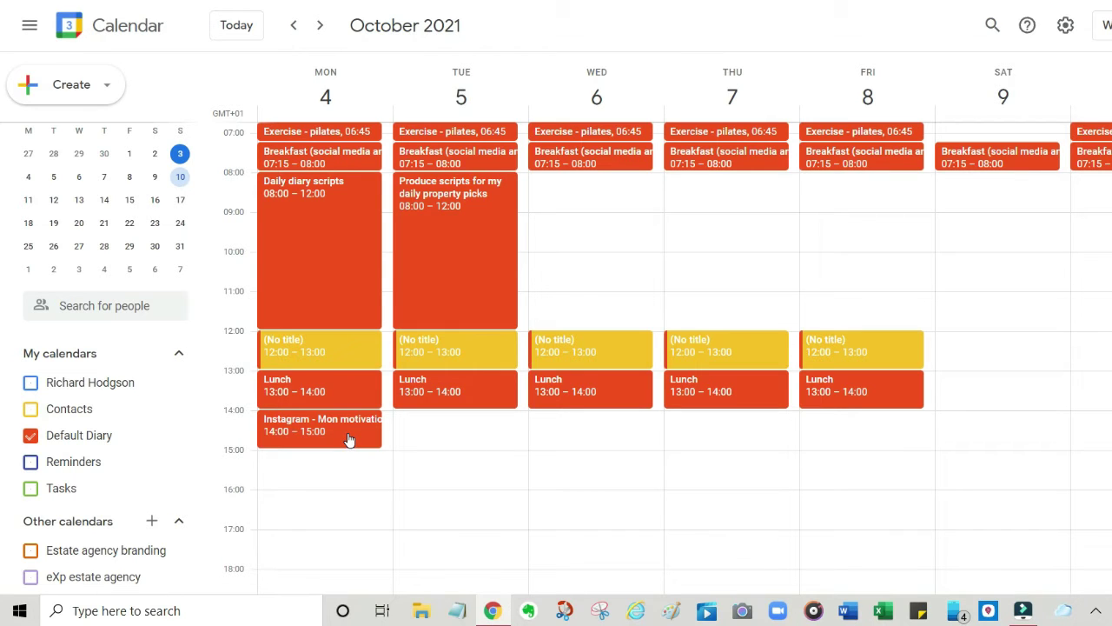
click(348, 439)
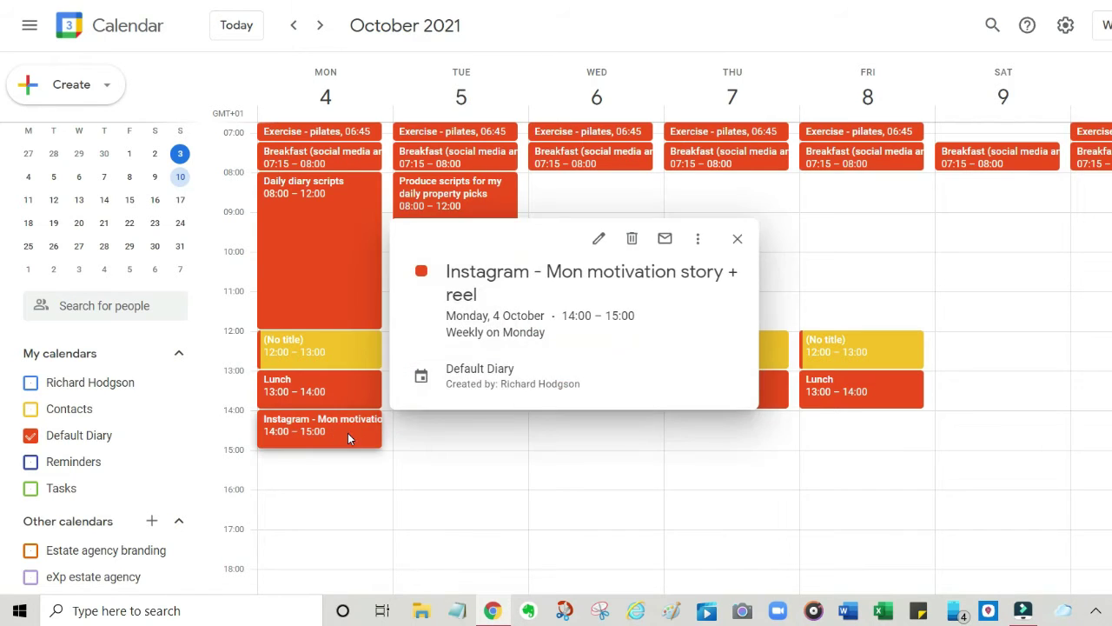
click(598, 238)
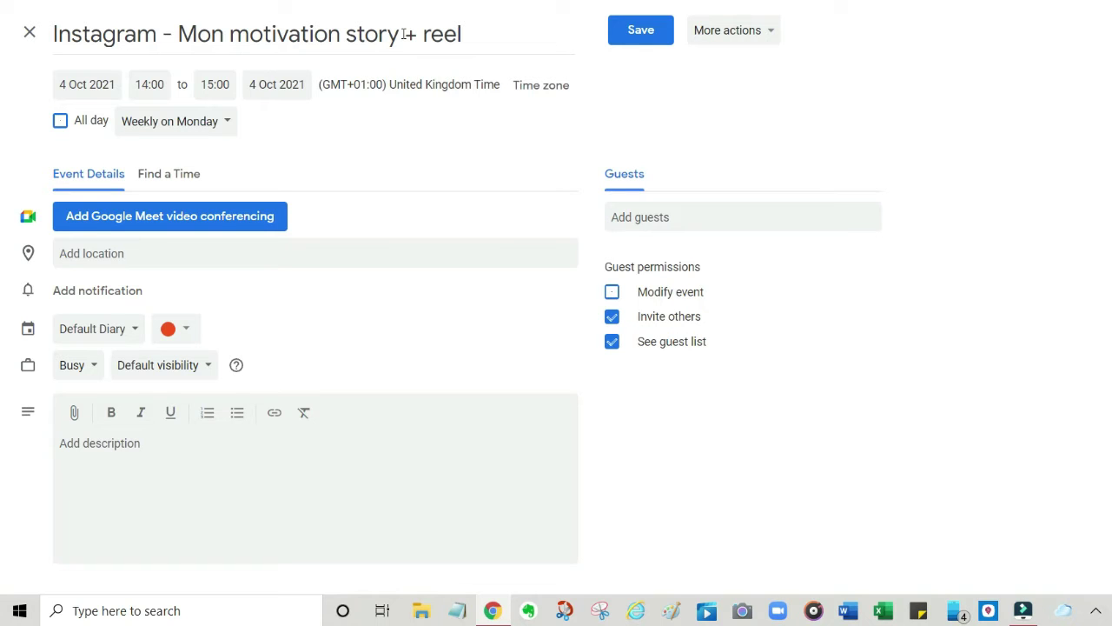
click(648, 39)
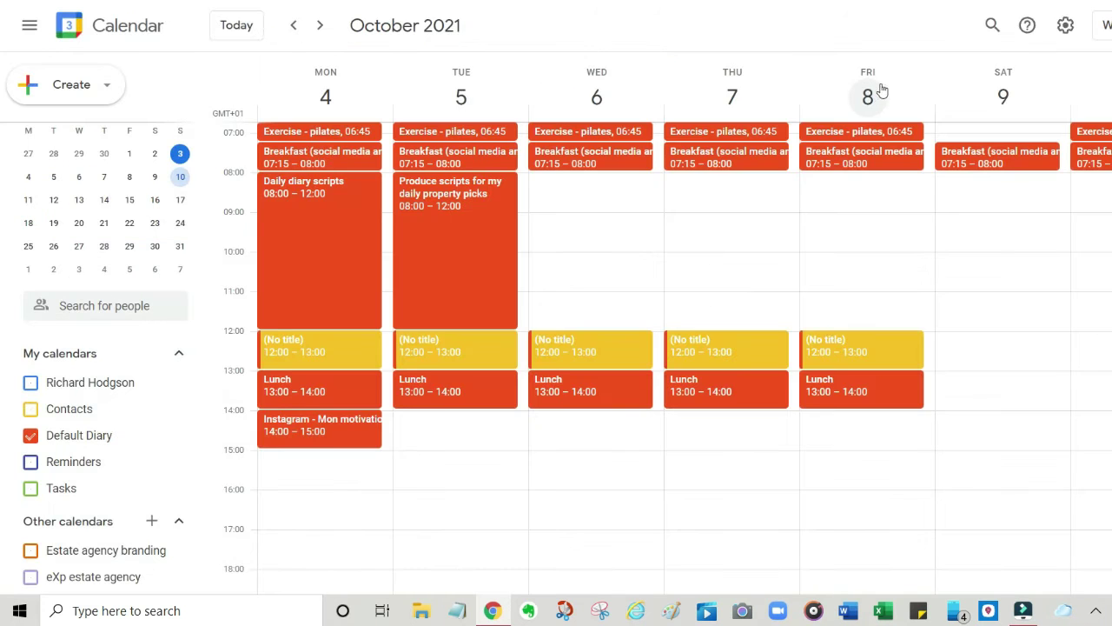
Start an event titled "Friday funny story (reel)" on Friday 8 October at 14:30, below Lunch
click(872, 438)
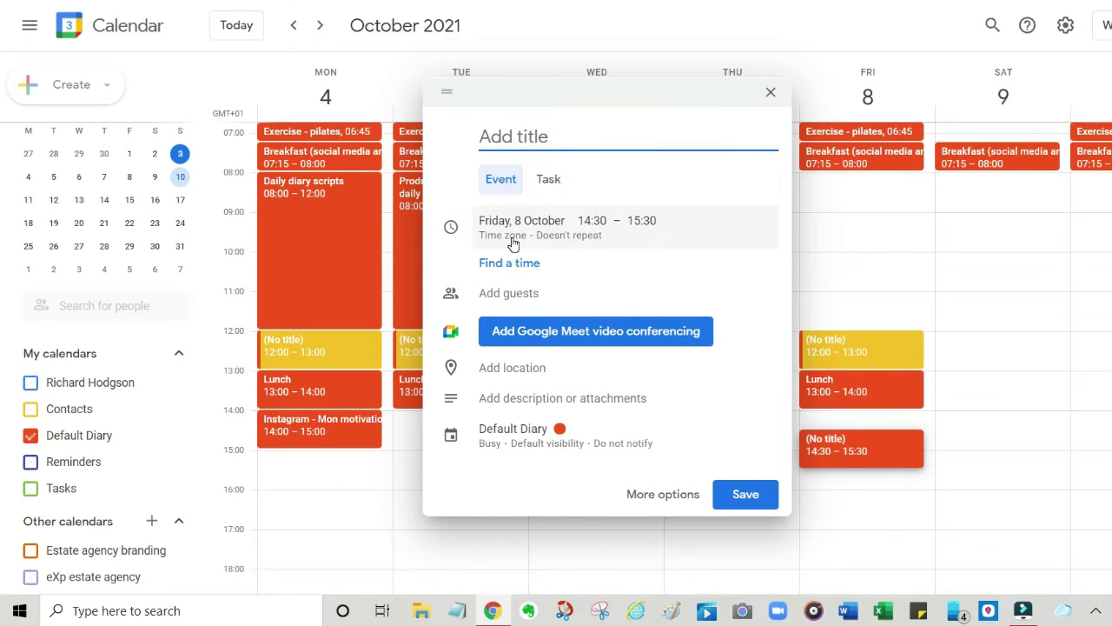
text(Fr)
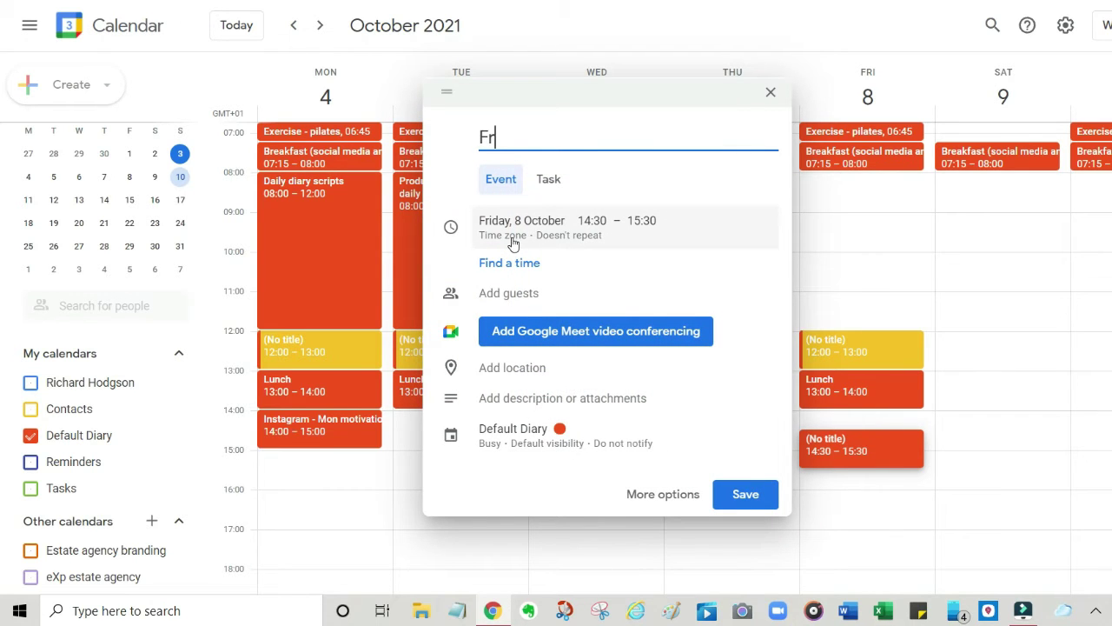
text(iday funn)
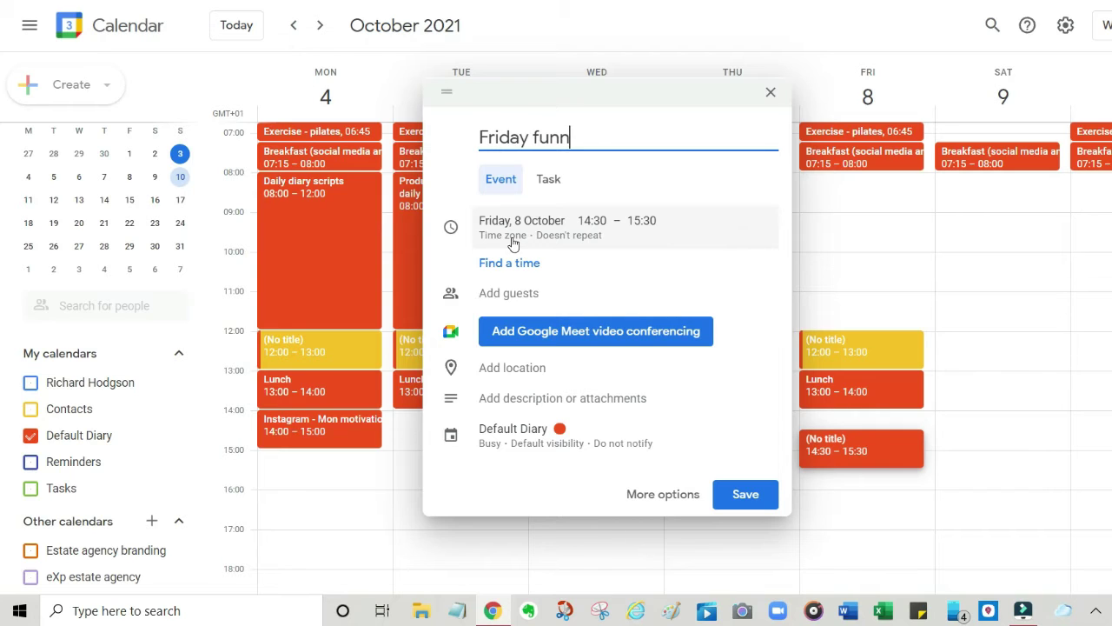
text(y story (ree)
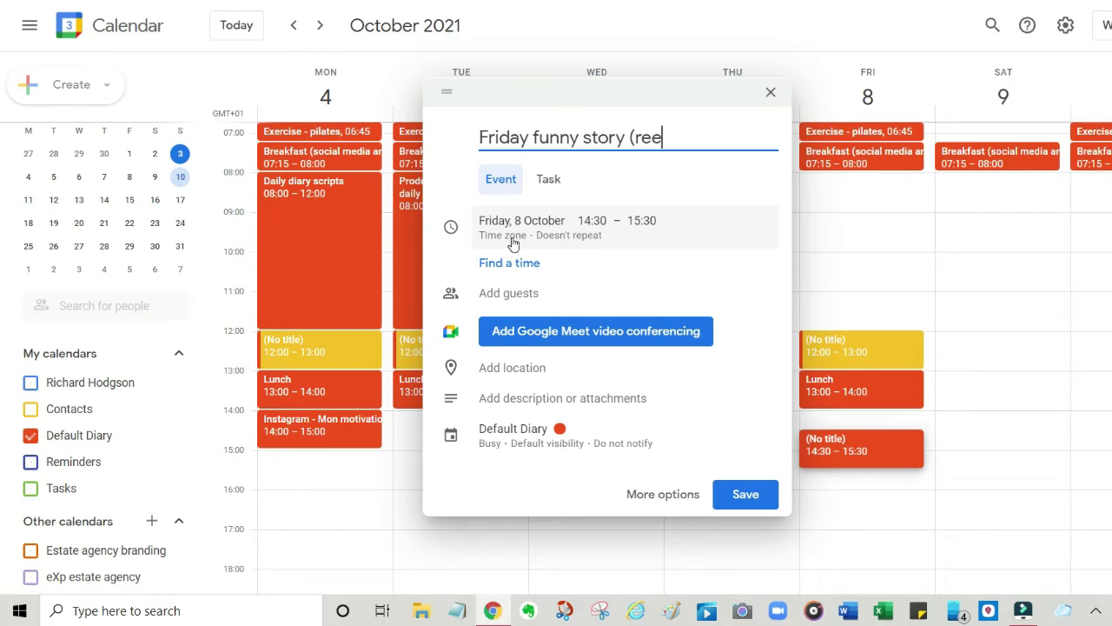
text(l))
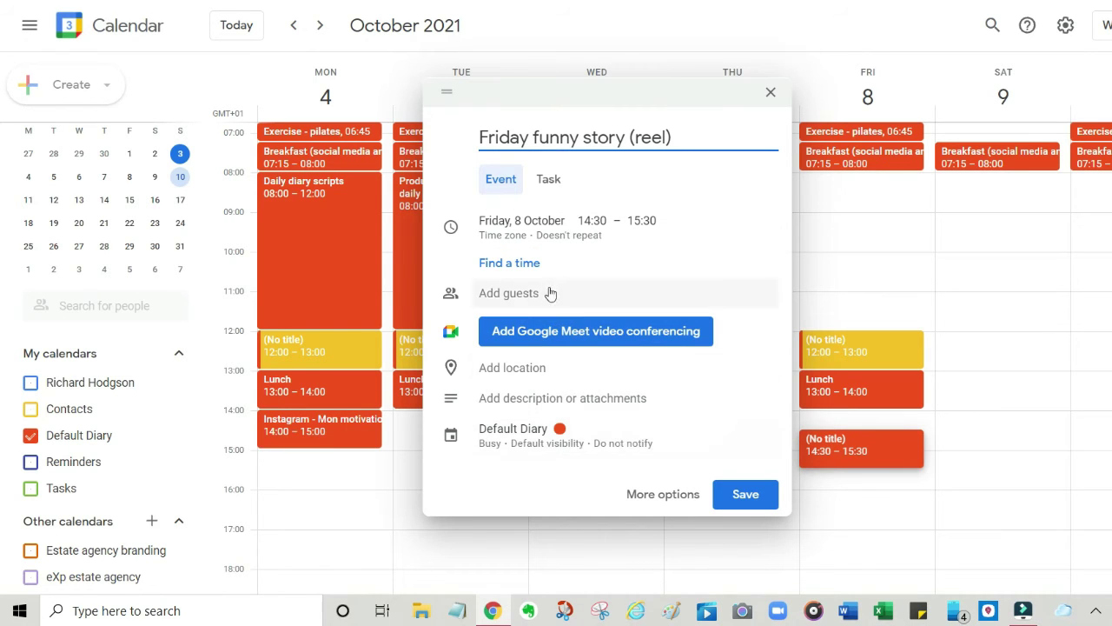
Set the Friday funny story event to repeat weekly on Friday from 14:00 to 15:00, and save it
click(561, 237)
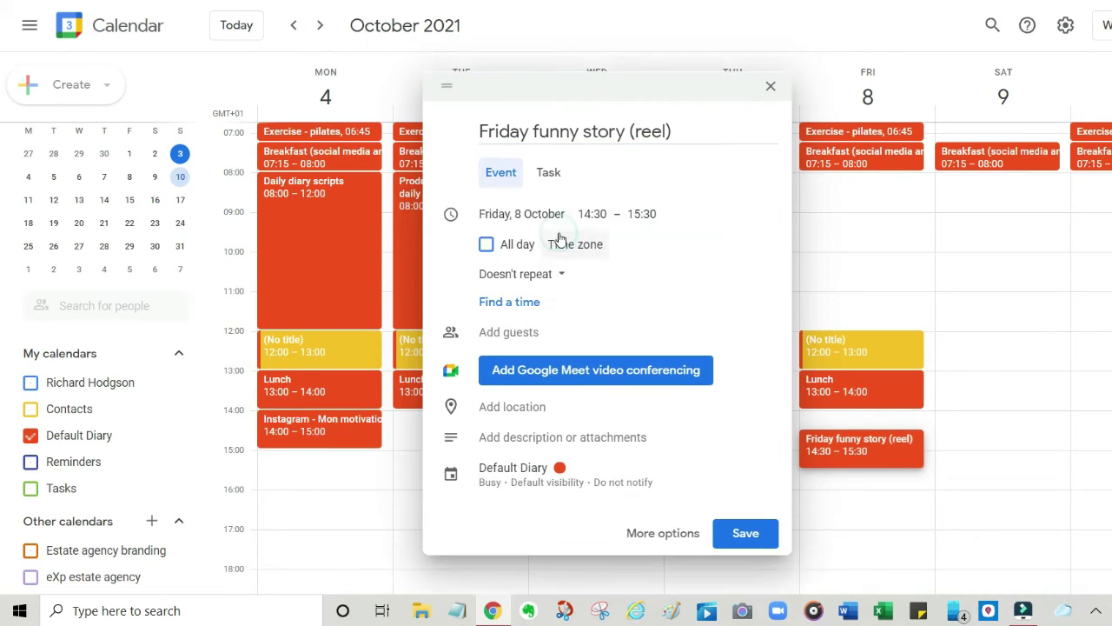
click(551, 272)
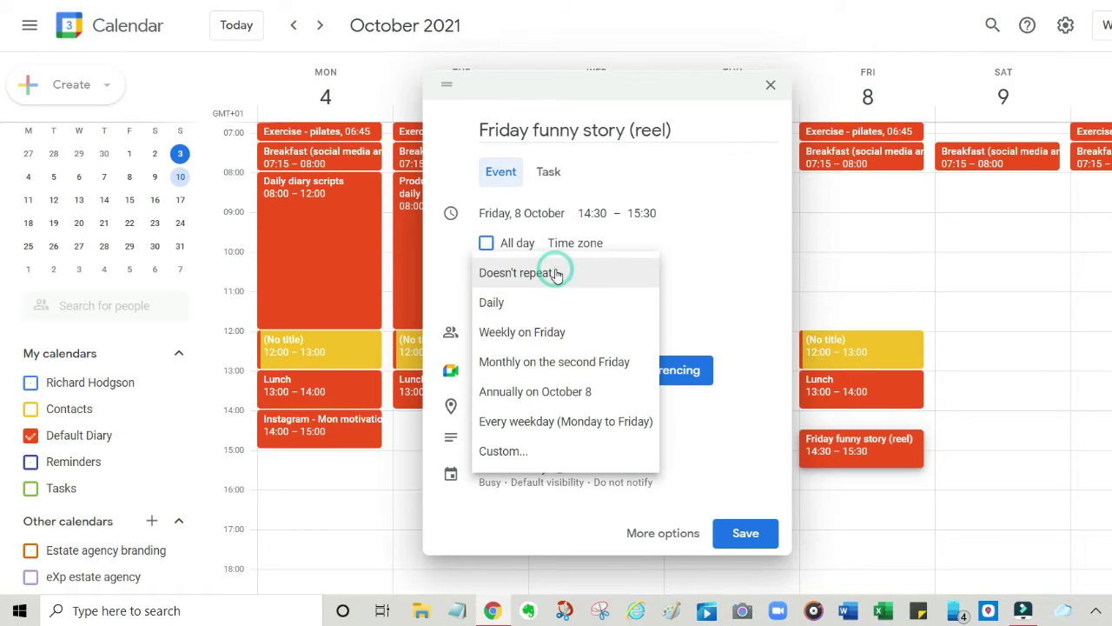
click(527, 334)
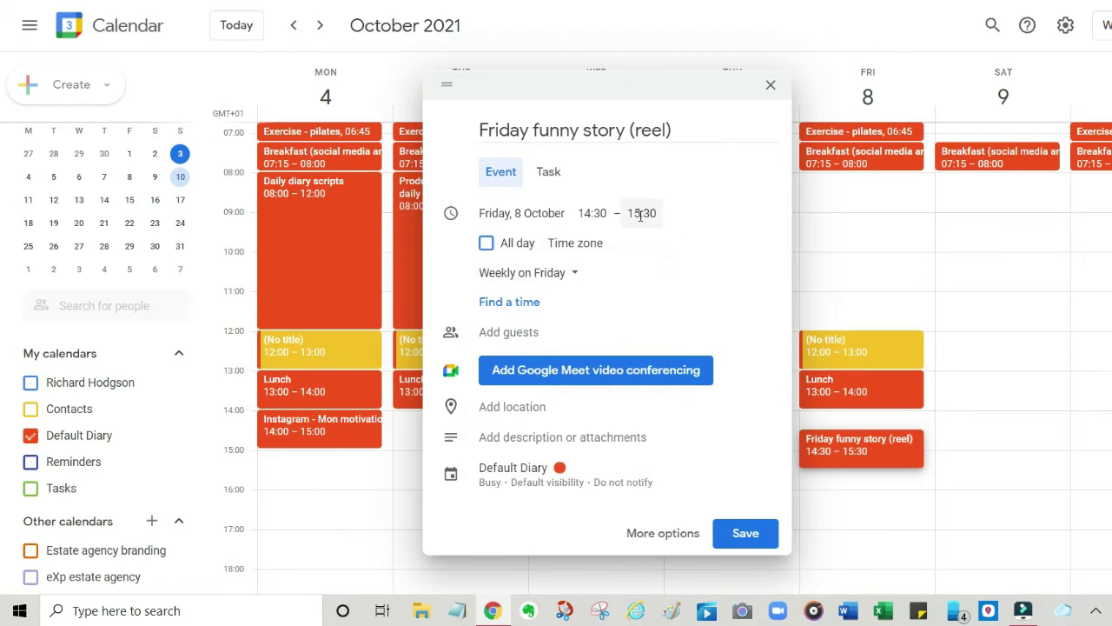
click(640, 214)
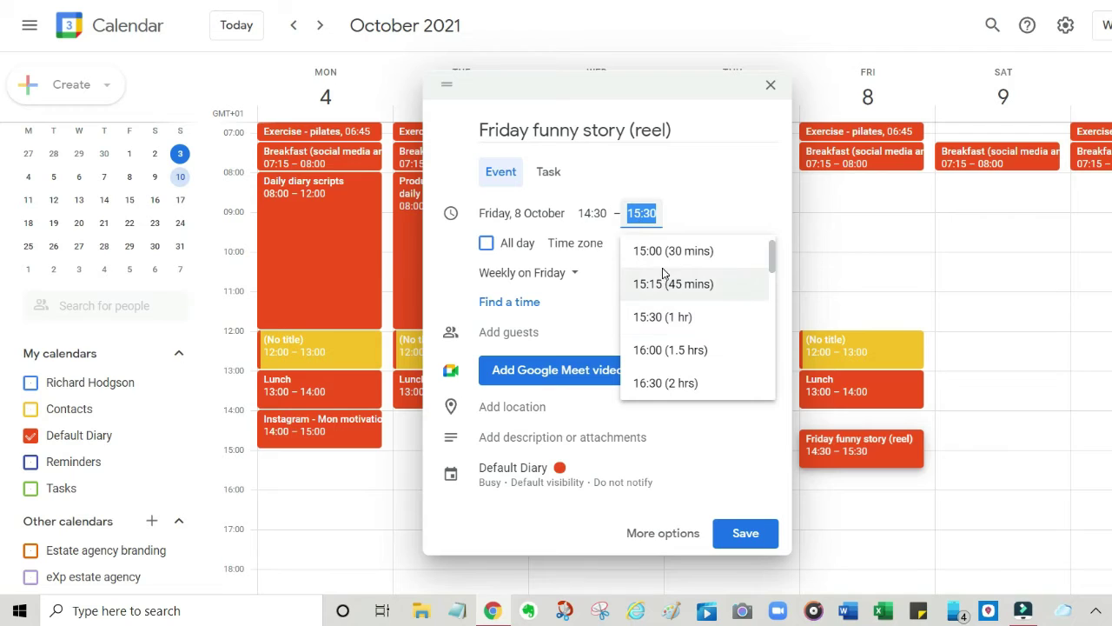
scroll(718, 269, up, 1)
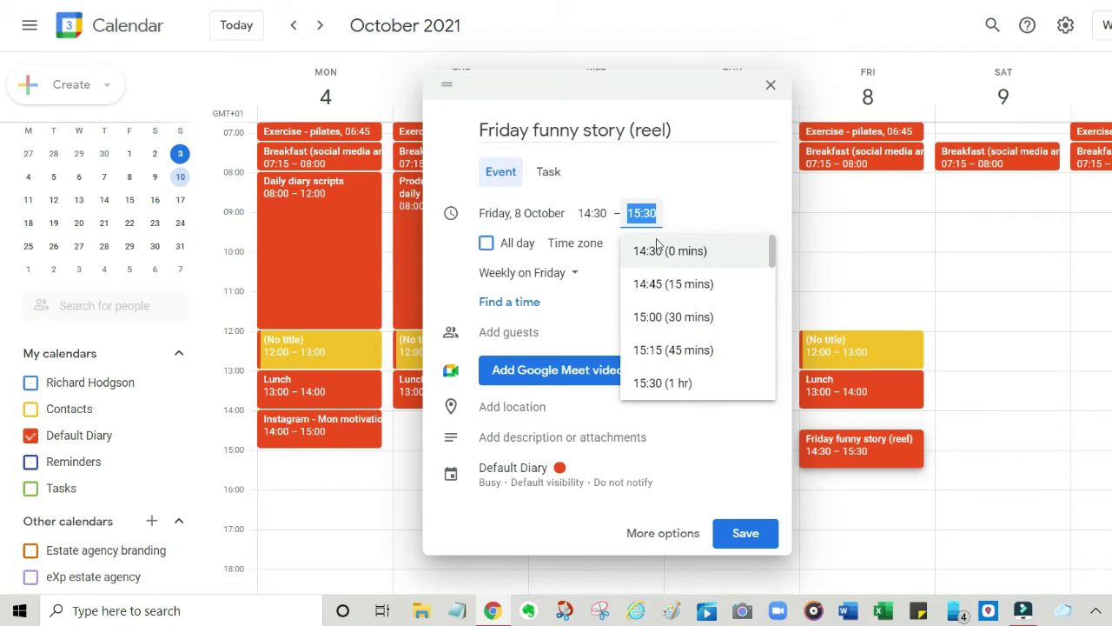
click(592, 213)
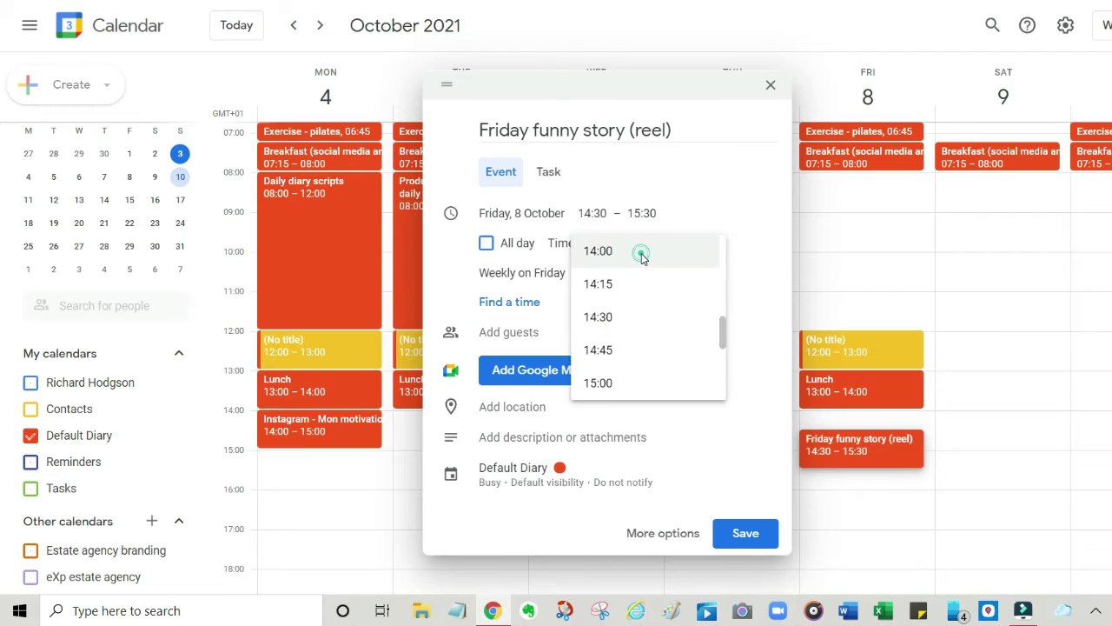
click(640, 251)
click(641, 213)
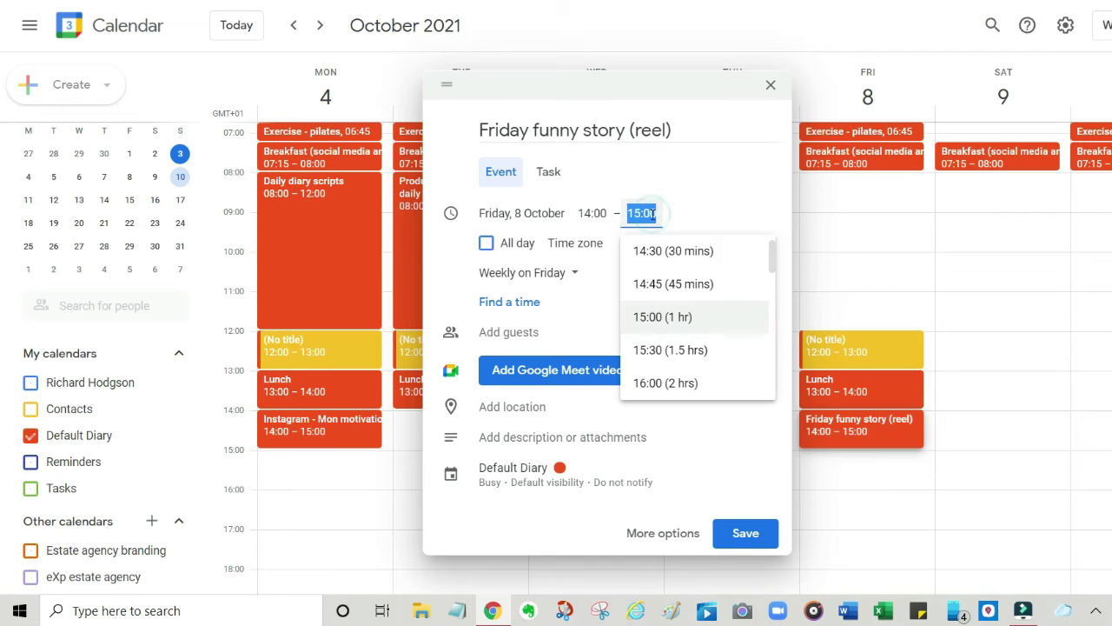
click(656, 317)
click(745, 534)
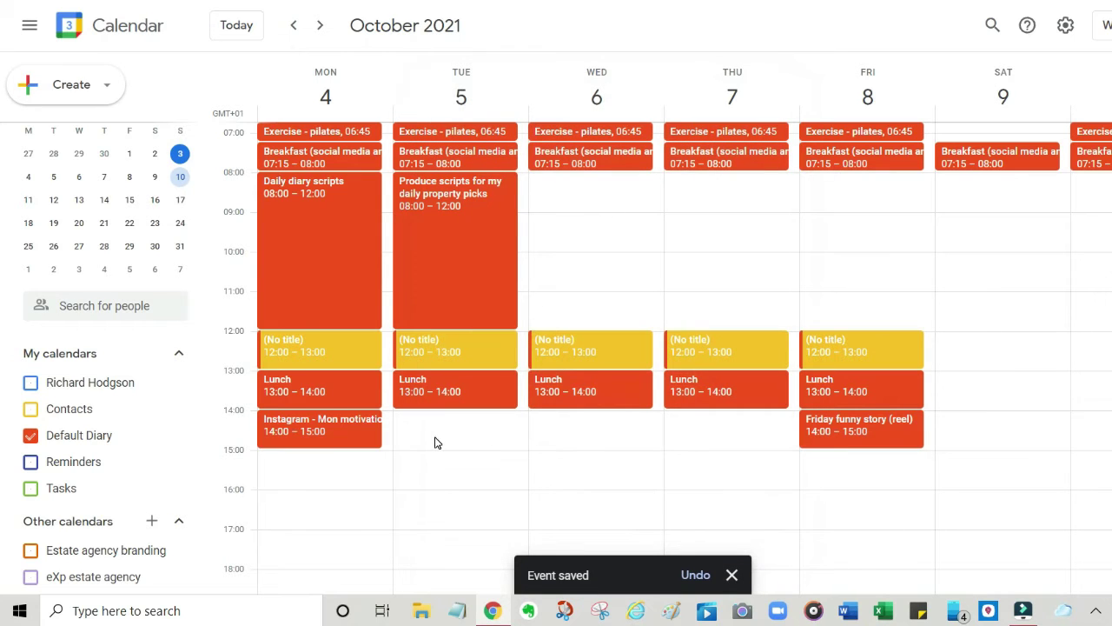
Start an event titled "Instagram story and reel" on Tuesday 5 October at 14:30, below Lunch
click(435, 443)
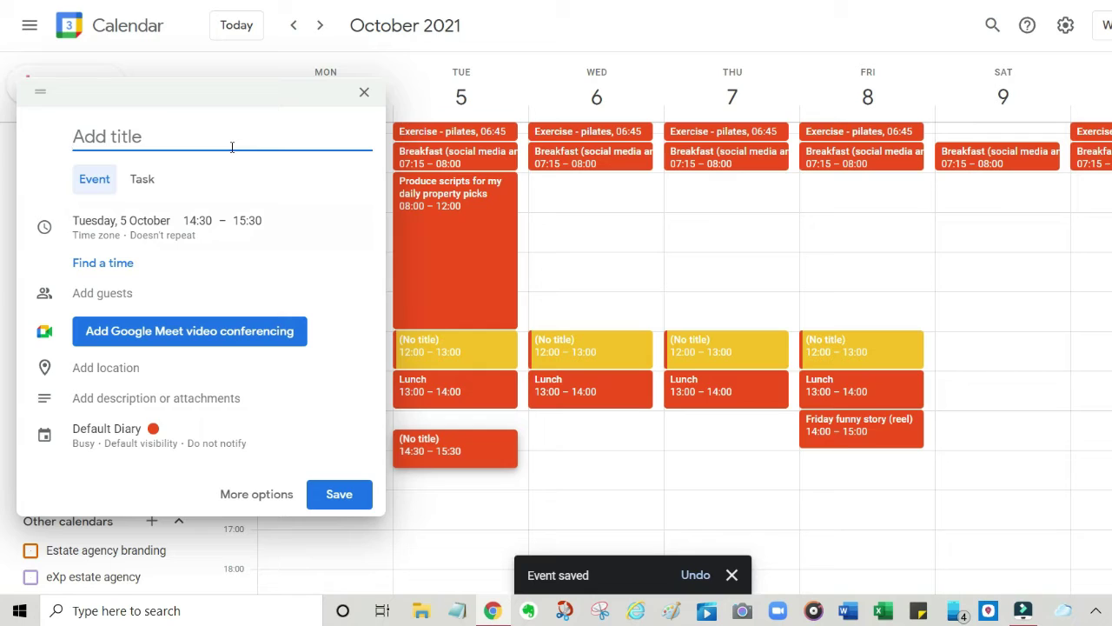
text(S)
key(BackSpace)
text(Instagram )
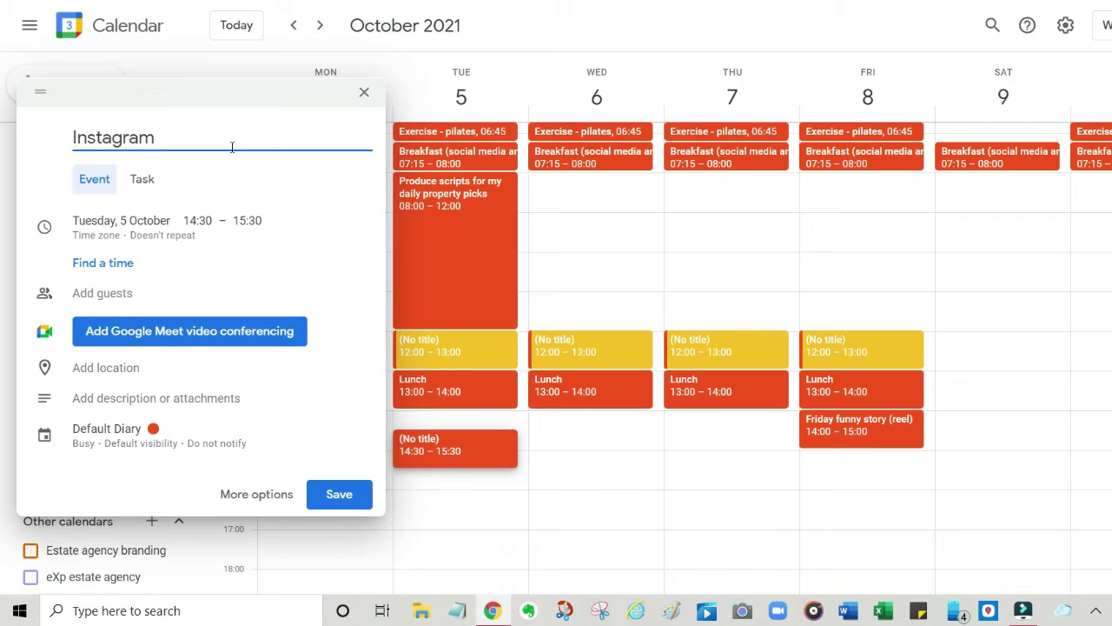
text(story and reel)
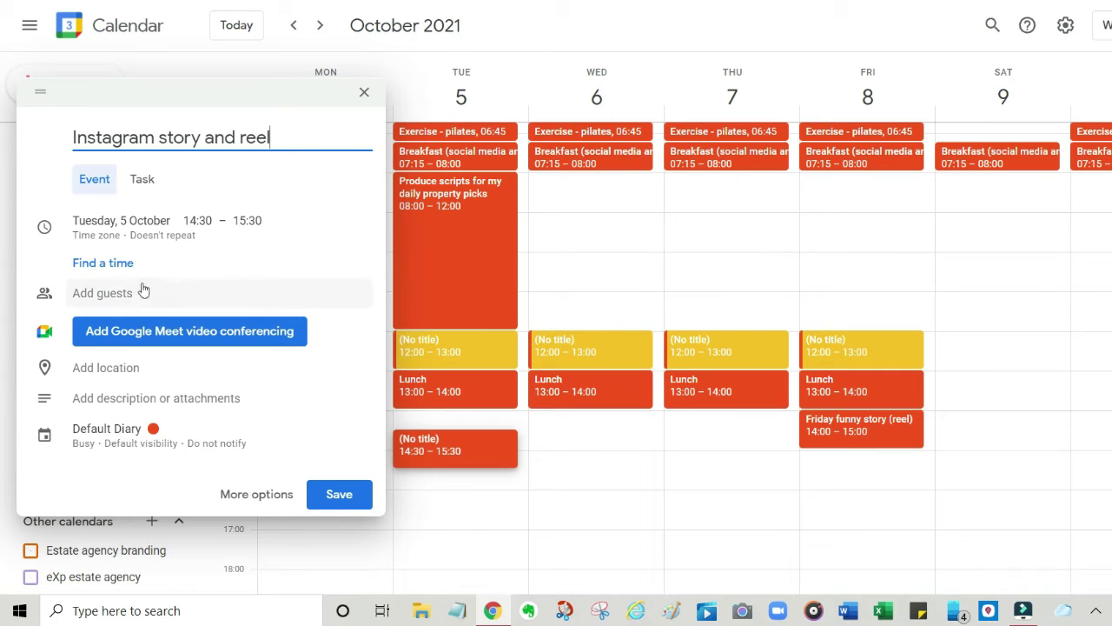
Give the Instagram story and reel event a custom weekly recurrence on Tuesday, Wednesday and Thursday, with no end date
click(120, 229)
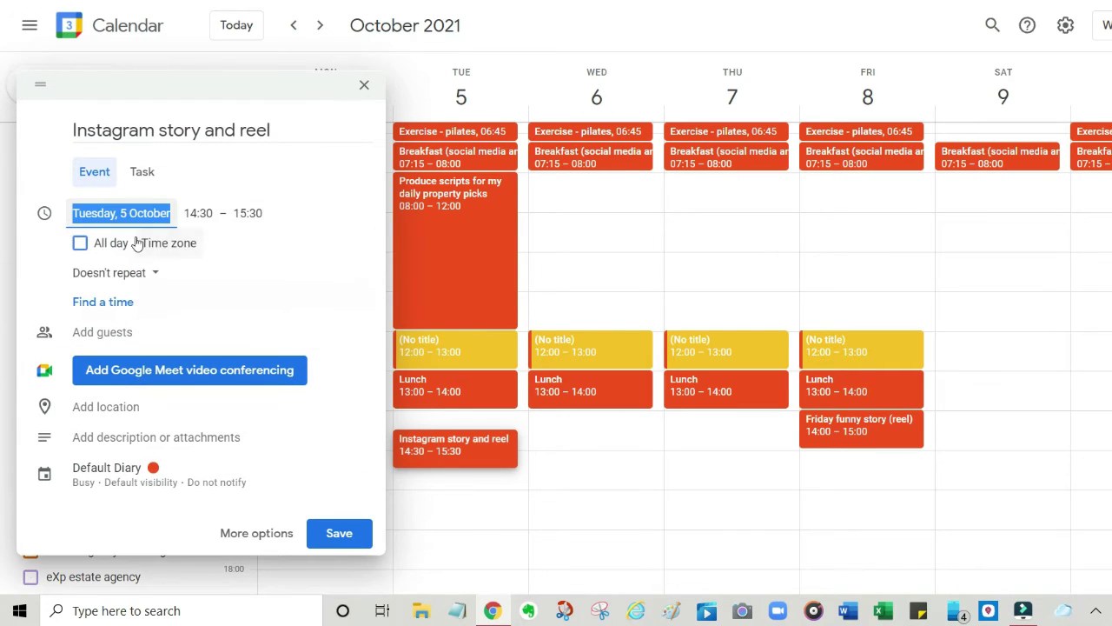
click(156, 275)
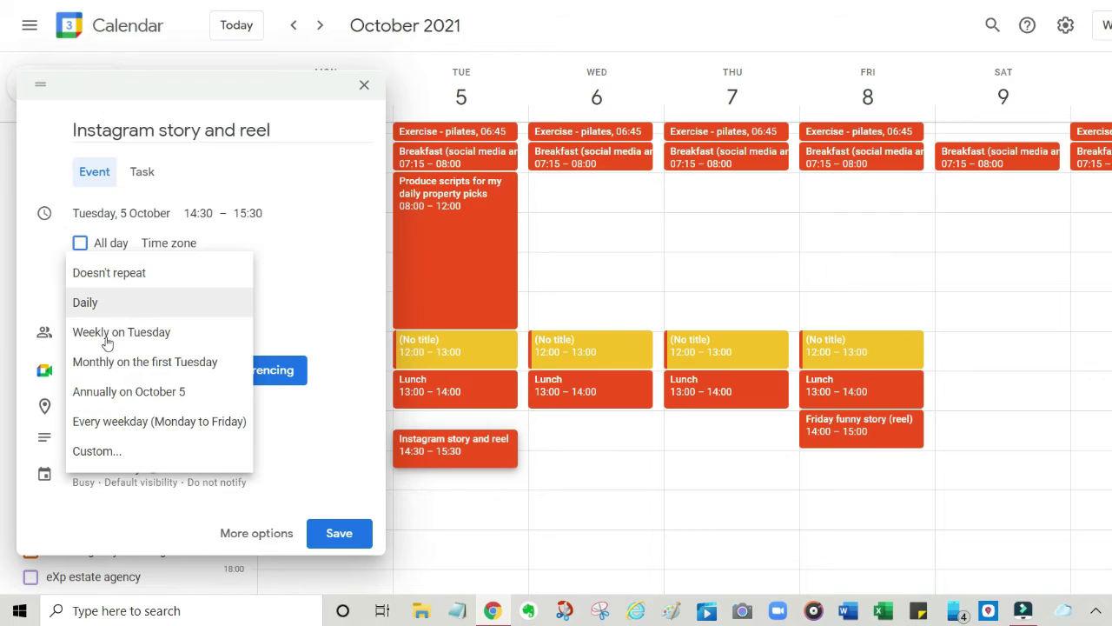
click(100, 453)
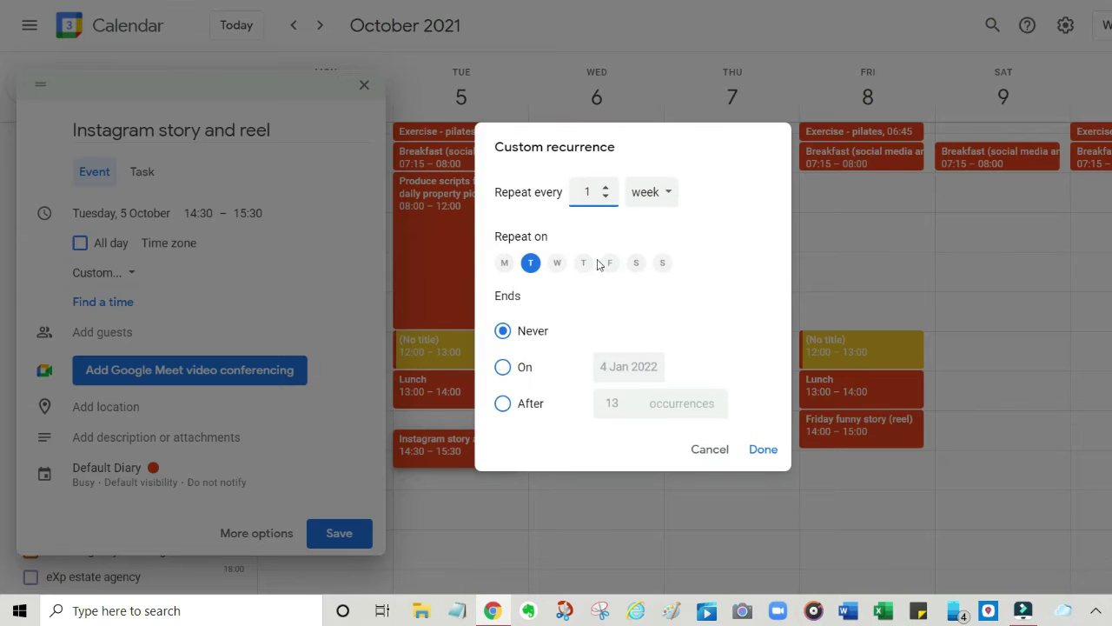
click(556, 264)
click(583, 263)
click(758, 452)
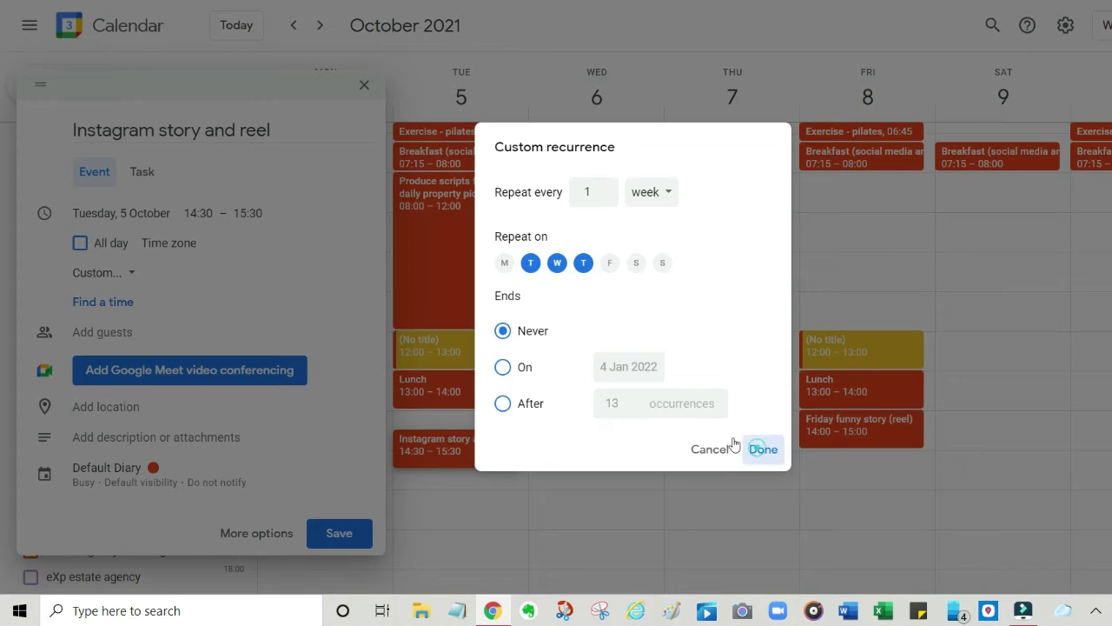
Set the Instagram story and reel event to run from 14:00 to 15:00, and save it
click(200, 218)
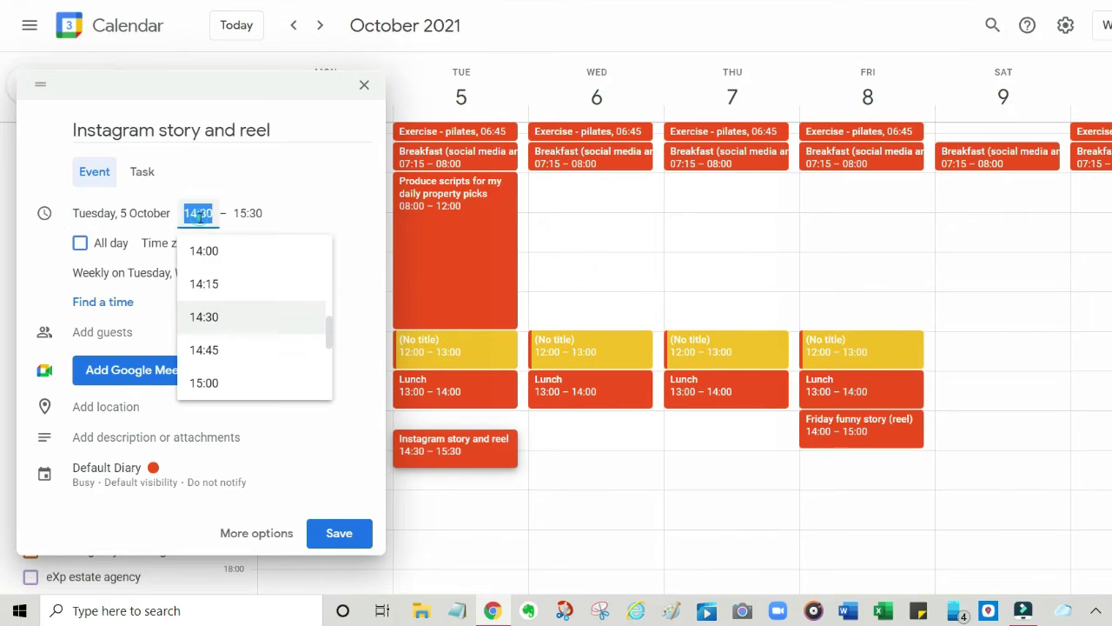
click(199, 248)
click(249, 213)
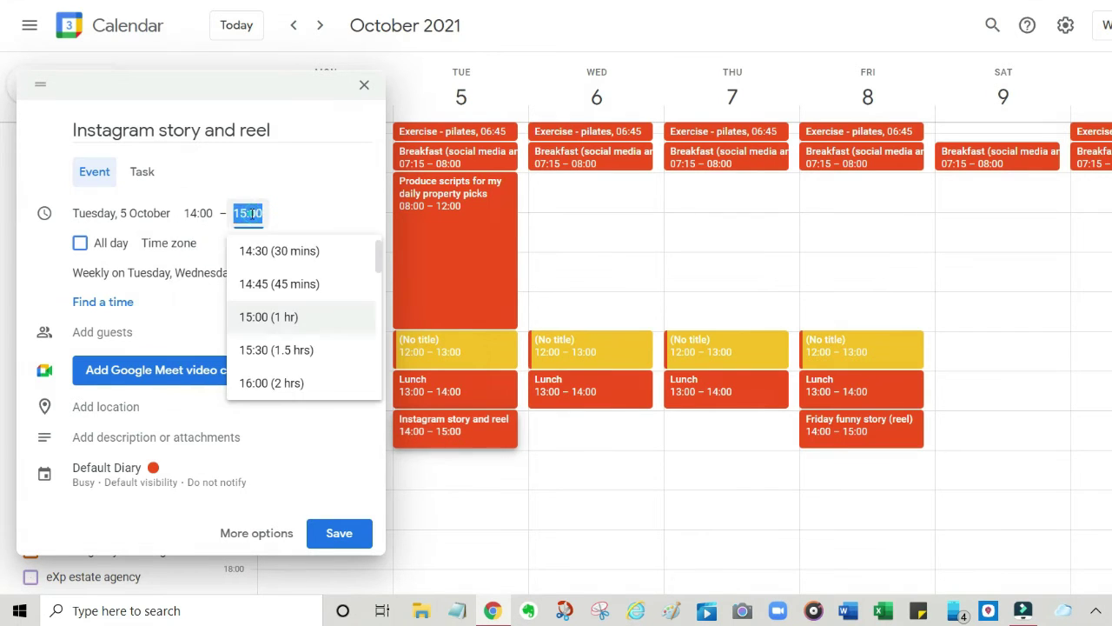
click(305, 205)
click(343, 531)
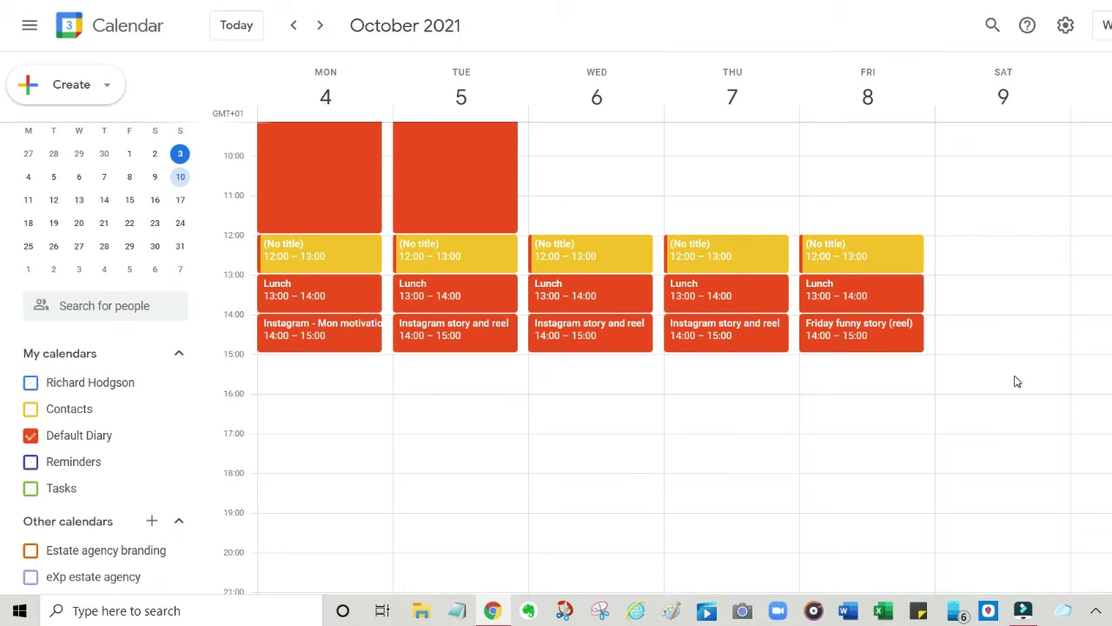
Start a Default Diary event titled "Valuations" on Monday 4 October, running from 15:00 to 17:00
click(294, 374)
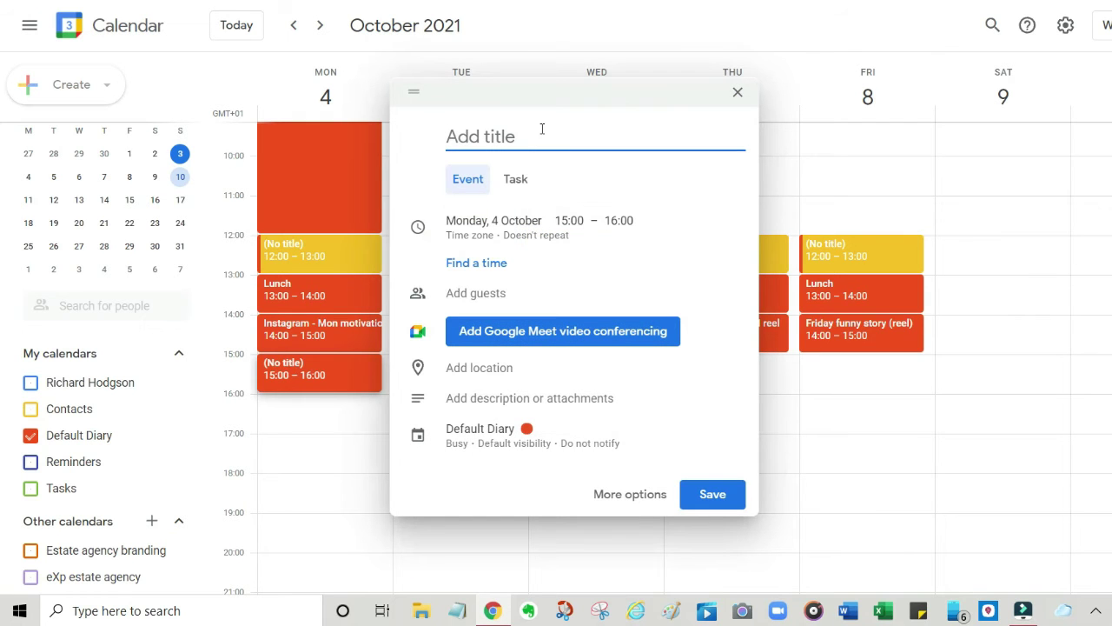
text(Valuations)
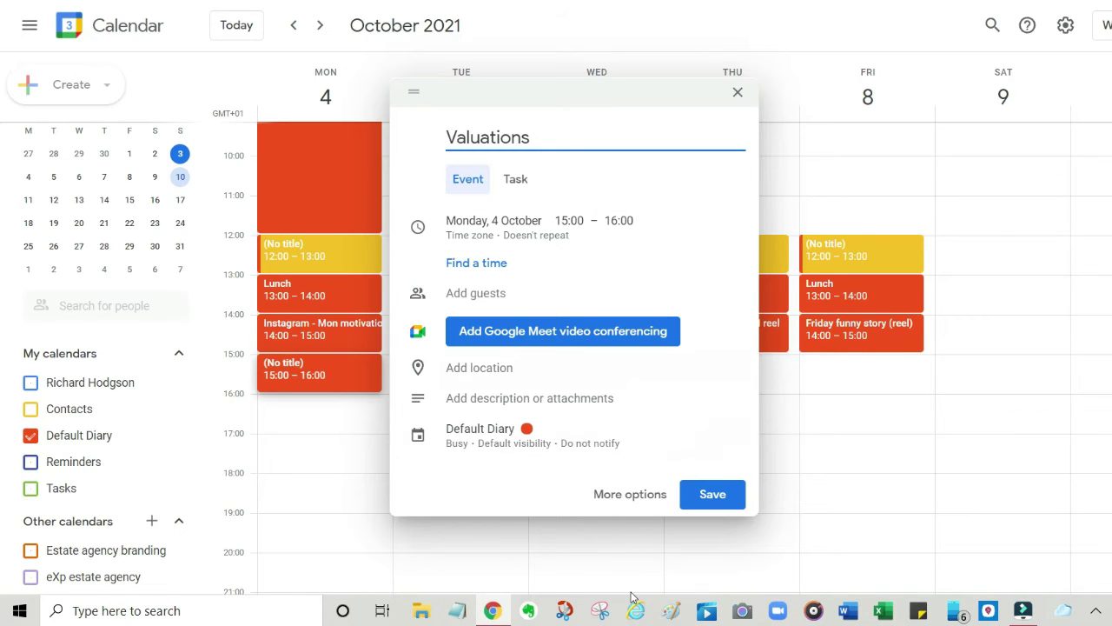
click(596, 221)
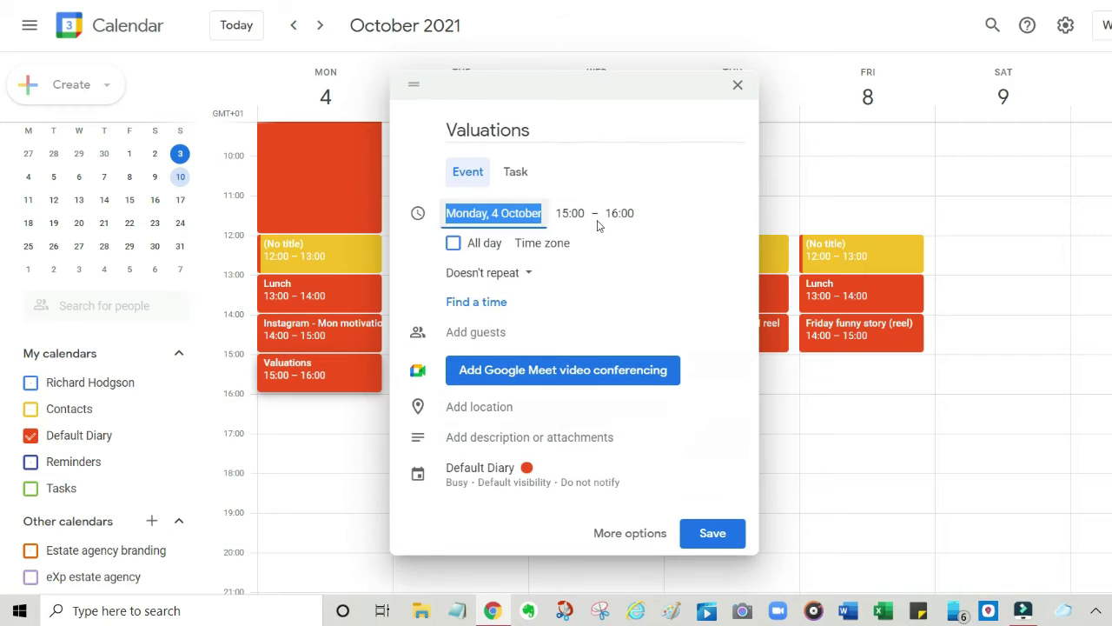
click(619, 213)
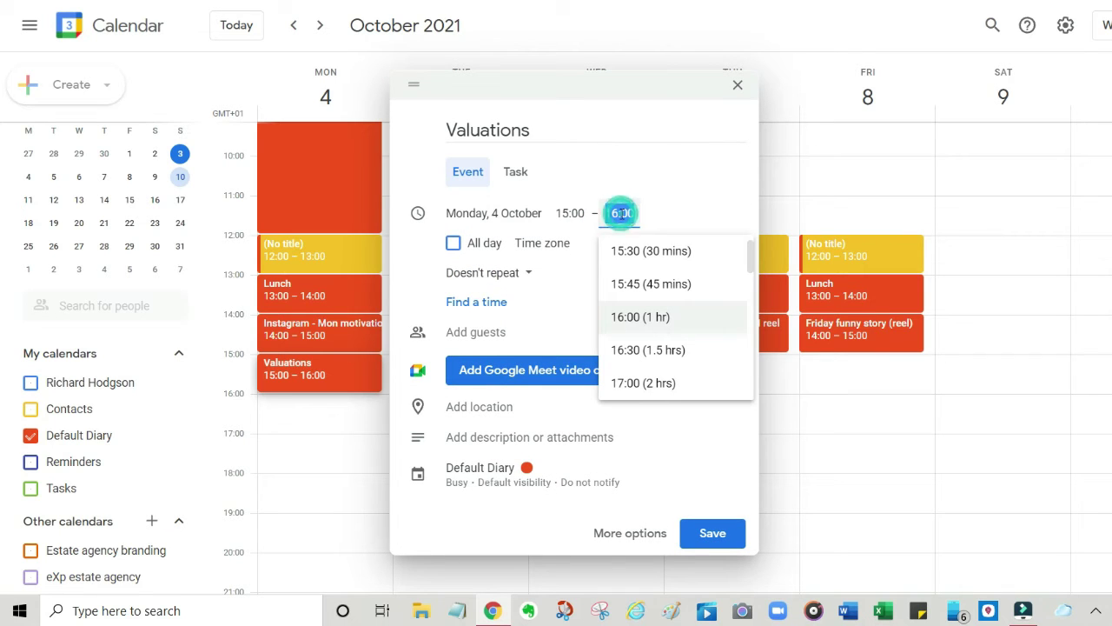
click(685, 386)
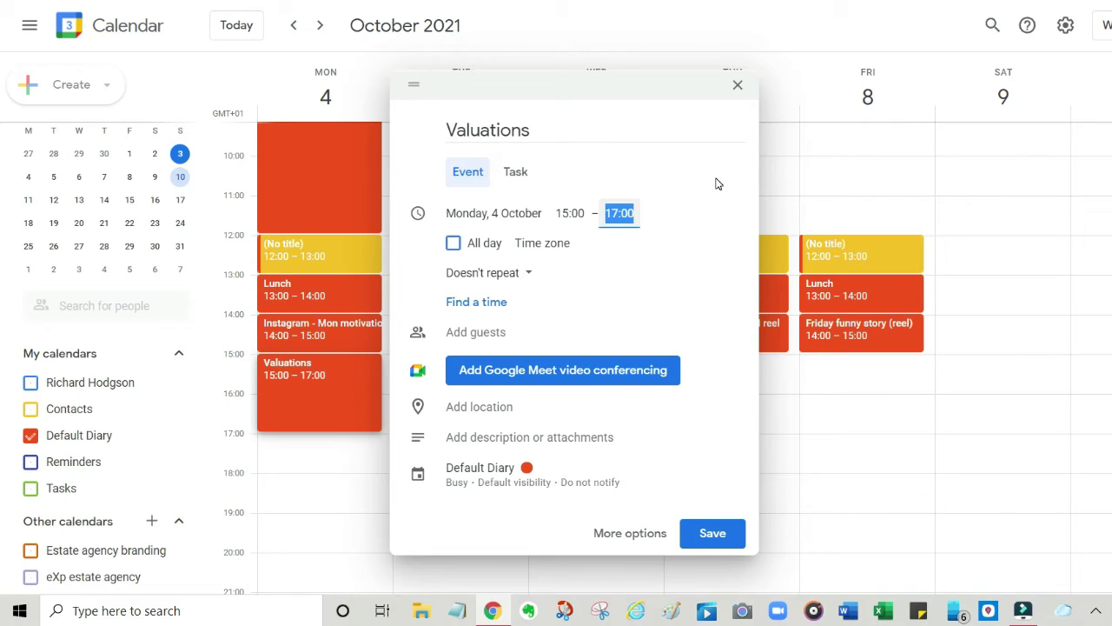
Give the Valuations event a custom weekly recurrence on Monday, Wednesday, Friday and Saturday with no end date, and save it
click(523, 275)
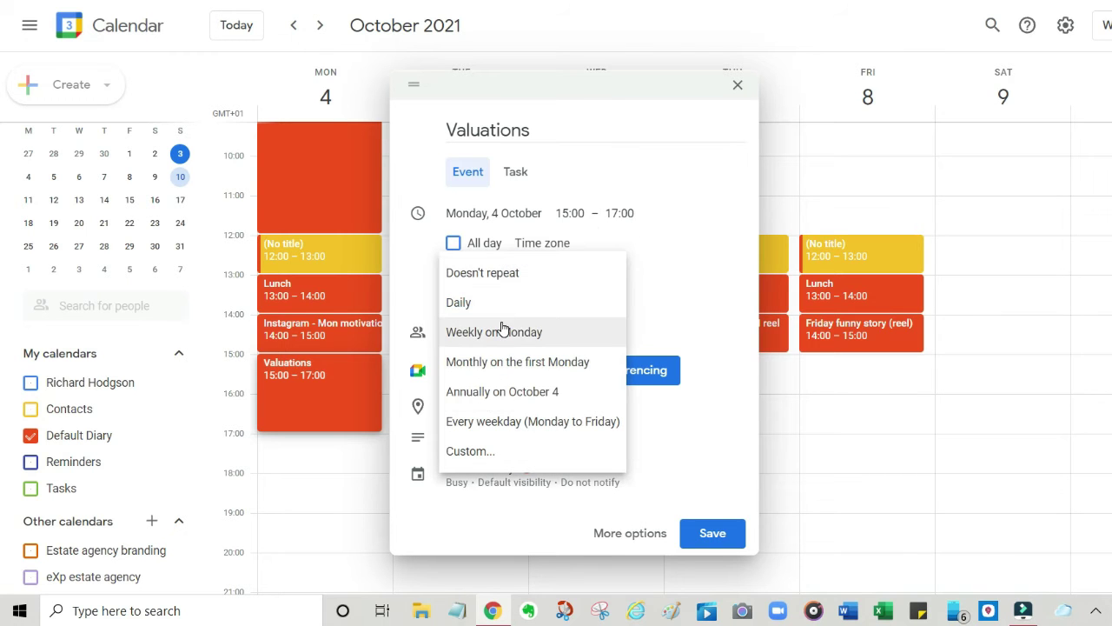
click(469, 447)
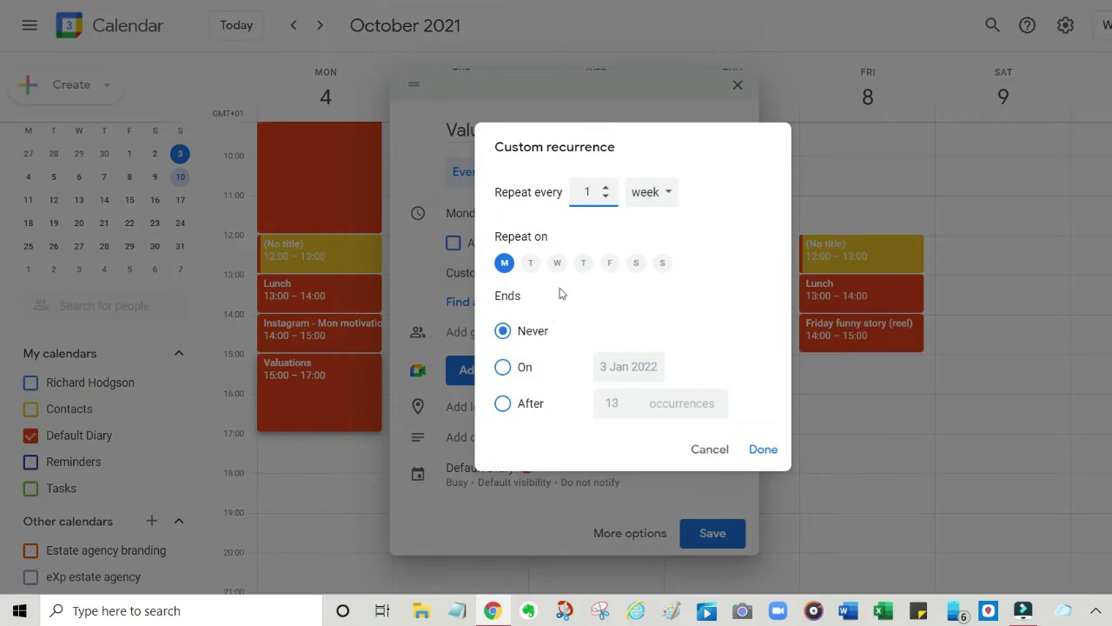
click(557, 263)
click(610, 263)
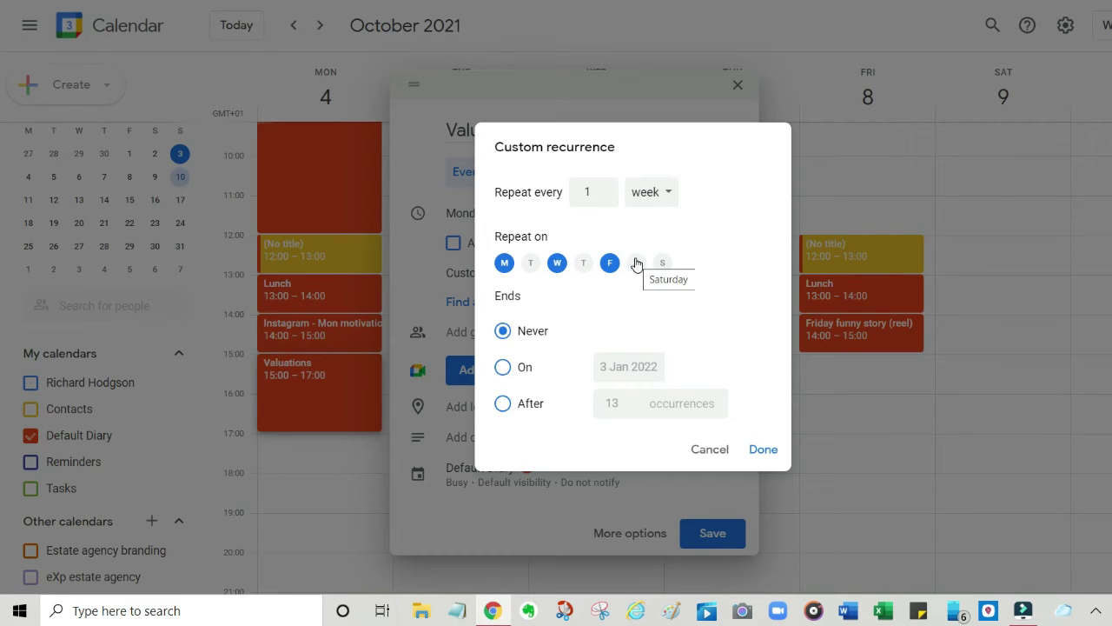
click(636, 263)
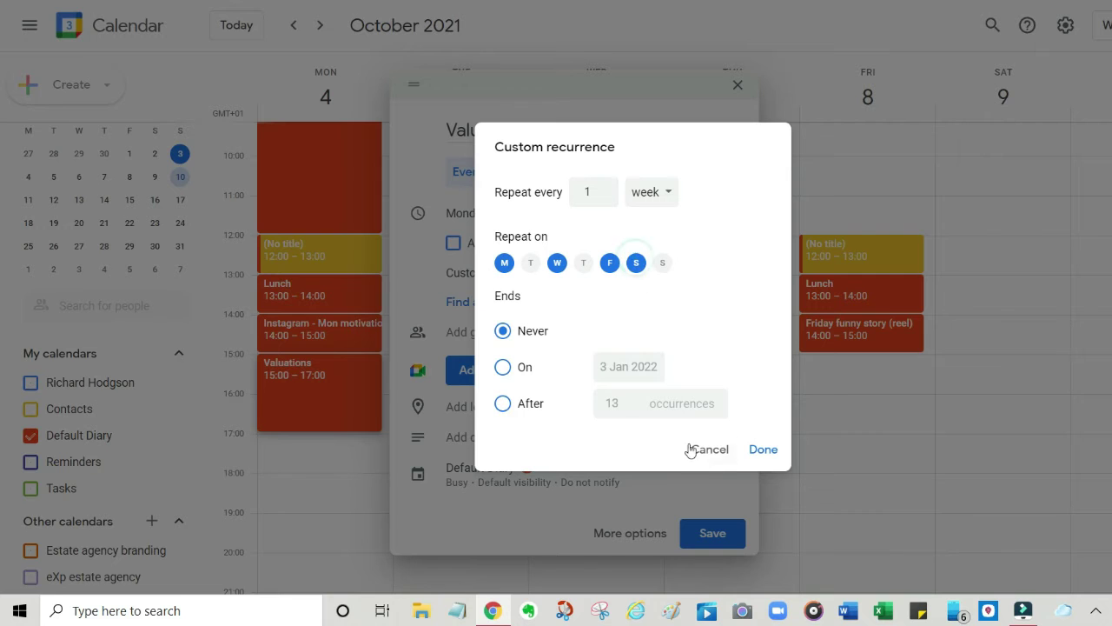
click(763, 450)
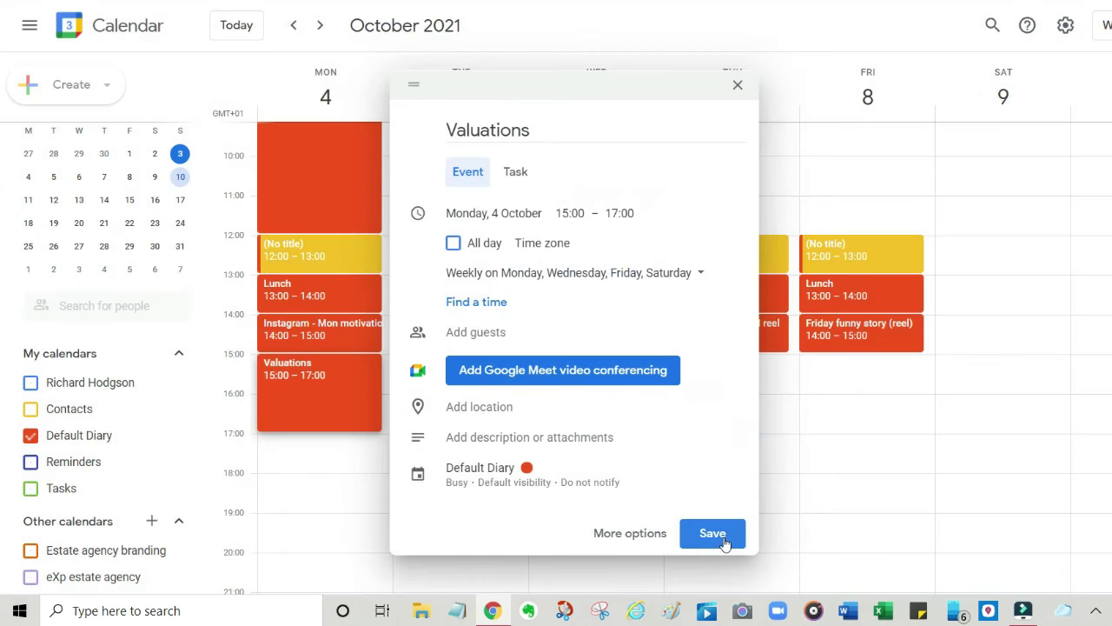
click(724, 535)
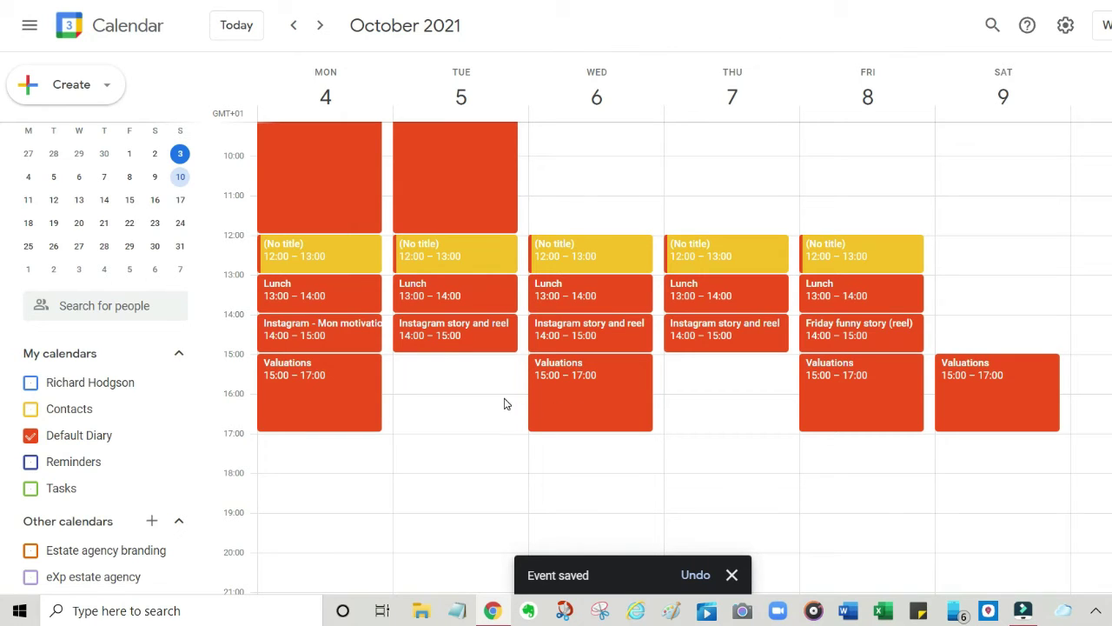
Create and save an event titled "Create a blog" on Tuesday 5 October from 15:00 to 16:00
click(464, 370)
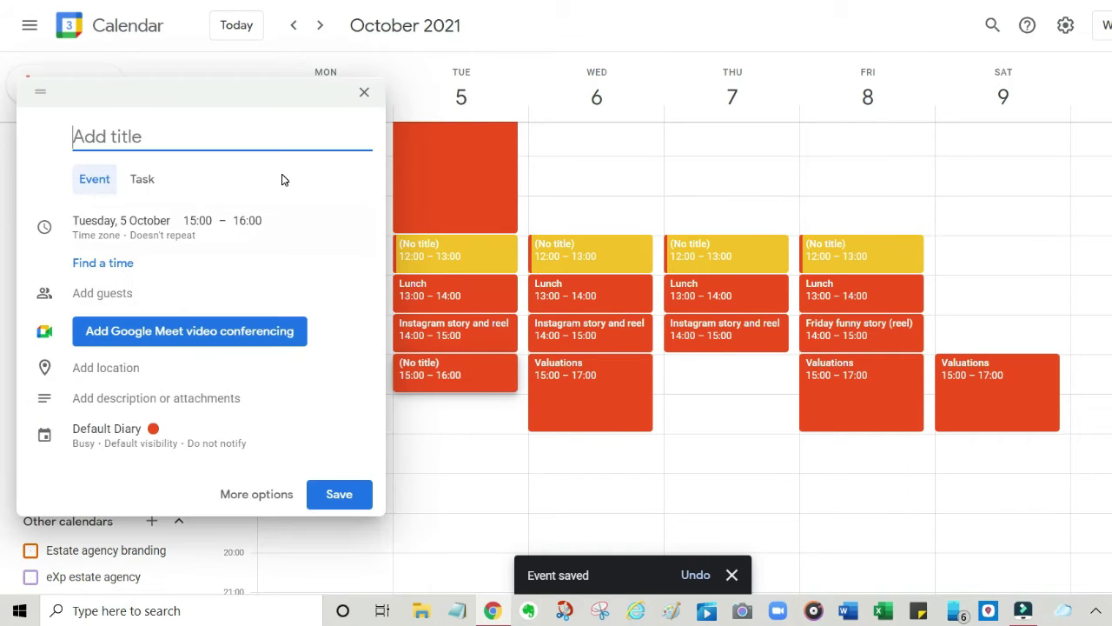
text(Create a blog)
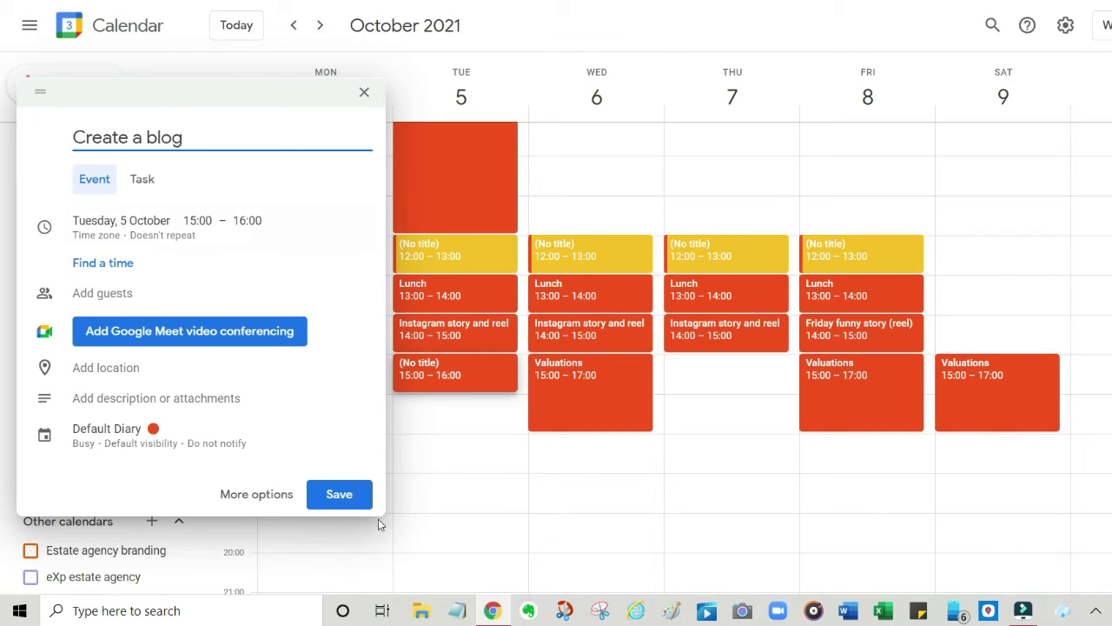
click(338, 493)
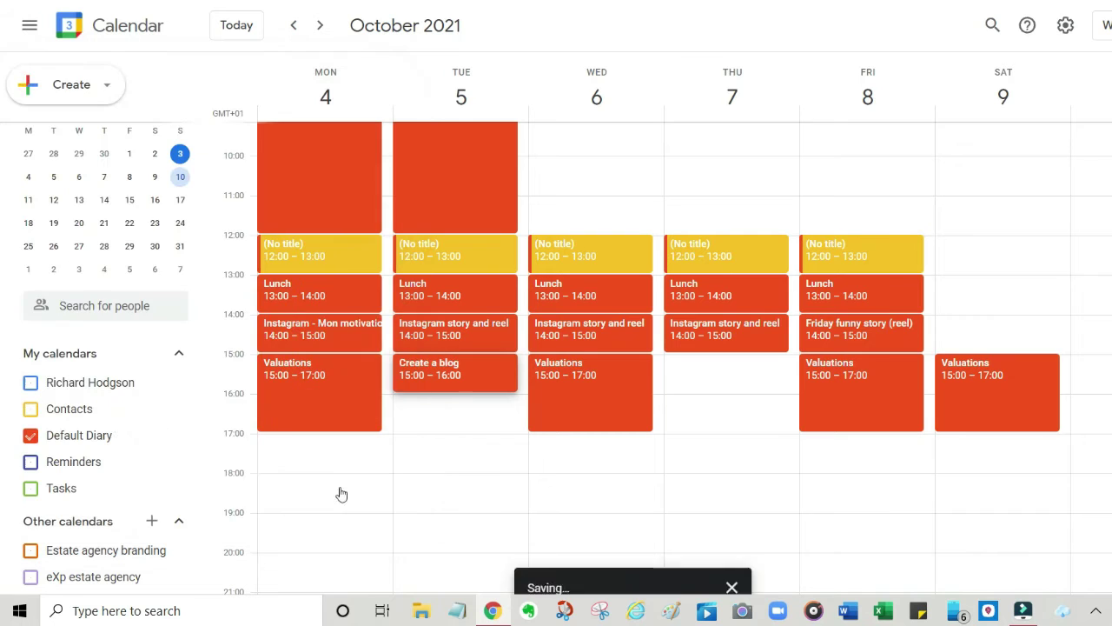
Edit the Tuesday "Create a blog" event to end at 17:00, and save the change
click(427, 387)
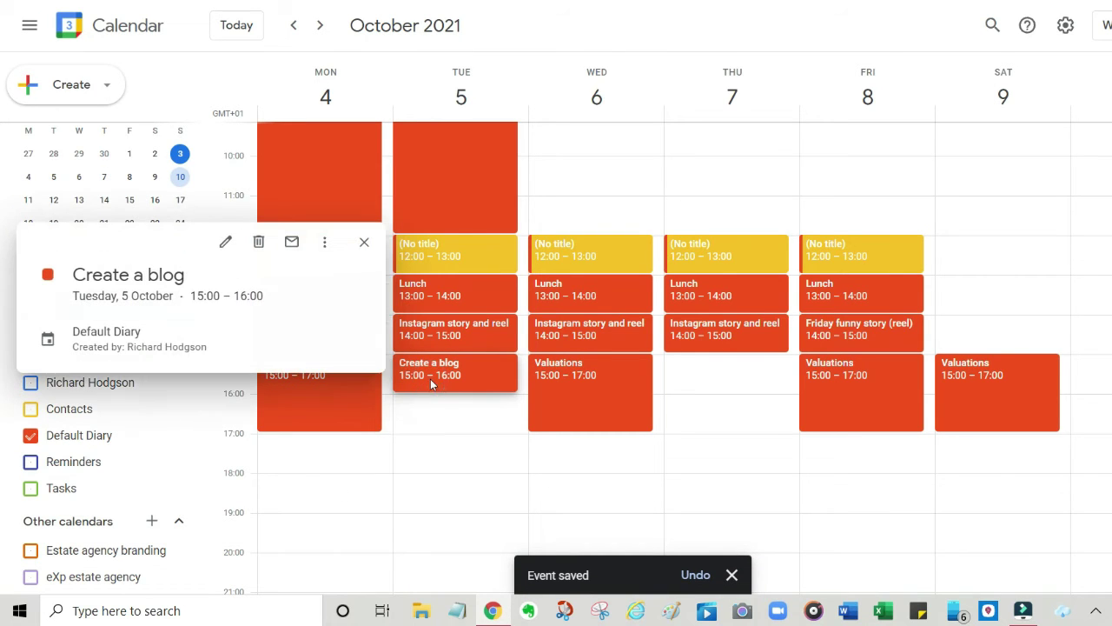
click(230, 242)
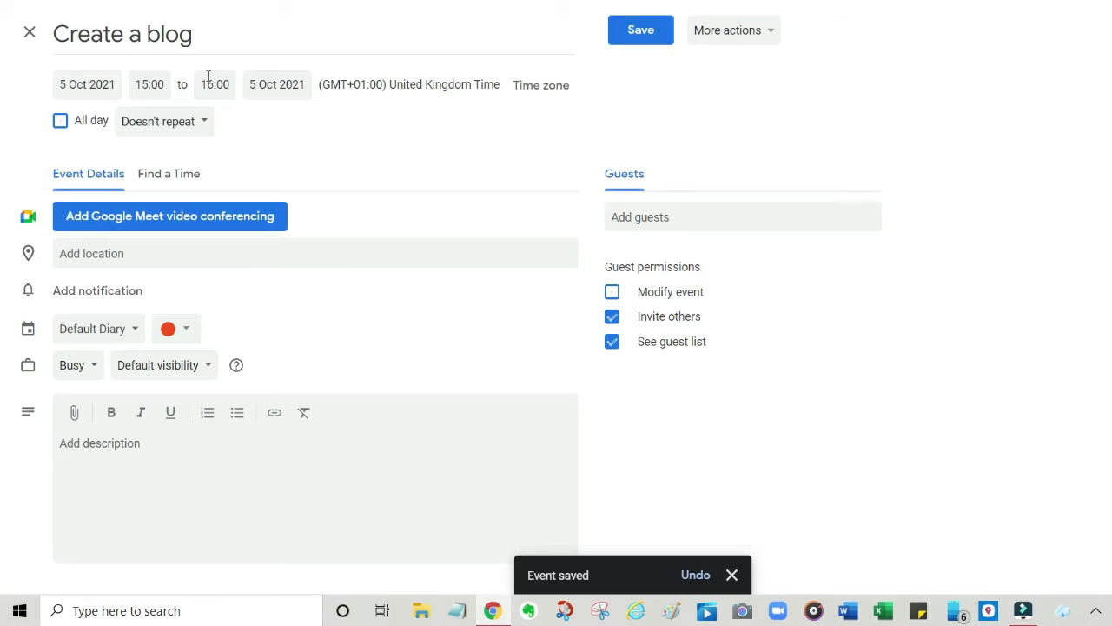
click(209, 84)
click(243, 254)
click(641, 30)
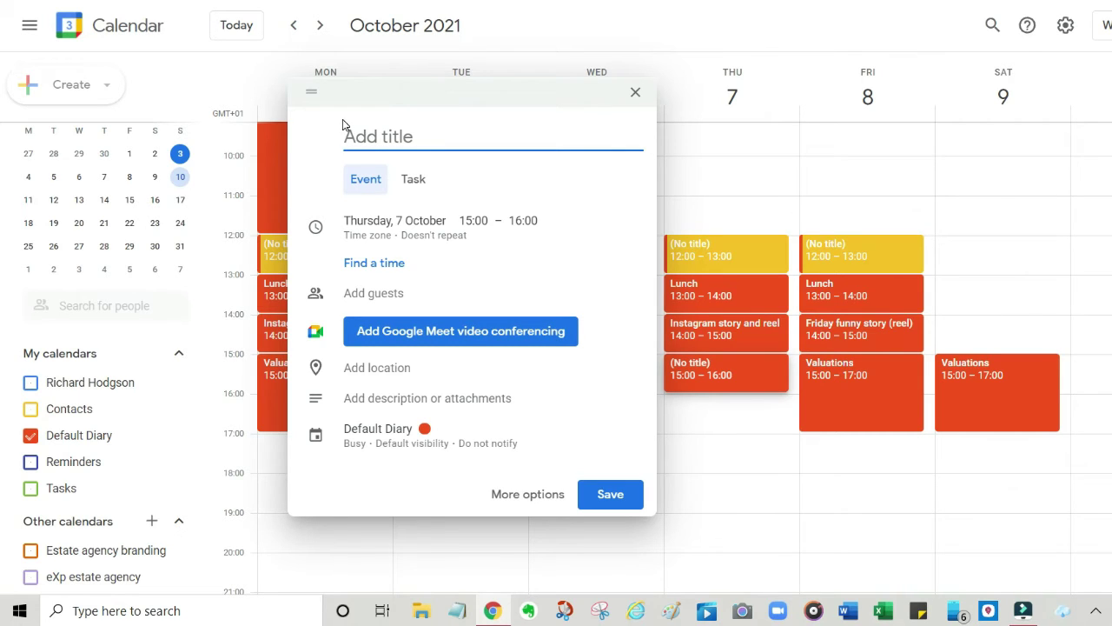
Create an "Edit video" event on Thursday 7 October from 15:00 to 16:00, repeating weekly on Thursday, and save it
text(Edit video)
click(408, 220)
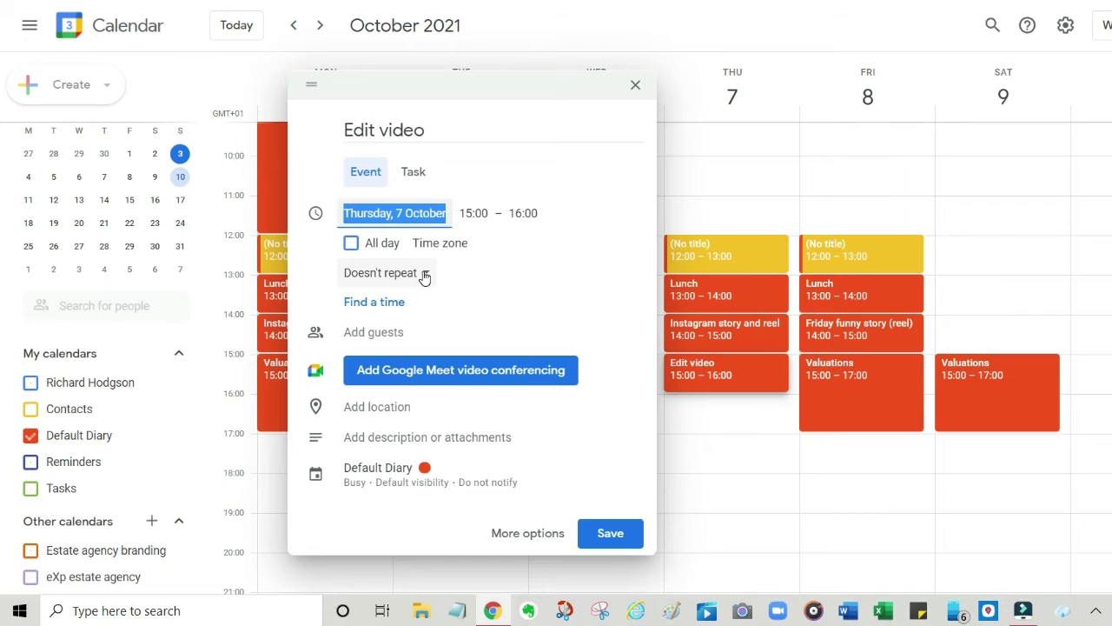
click(425, 274)
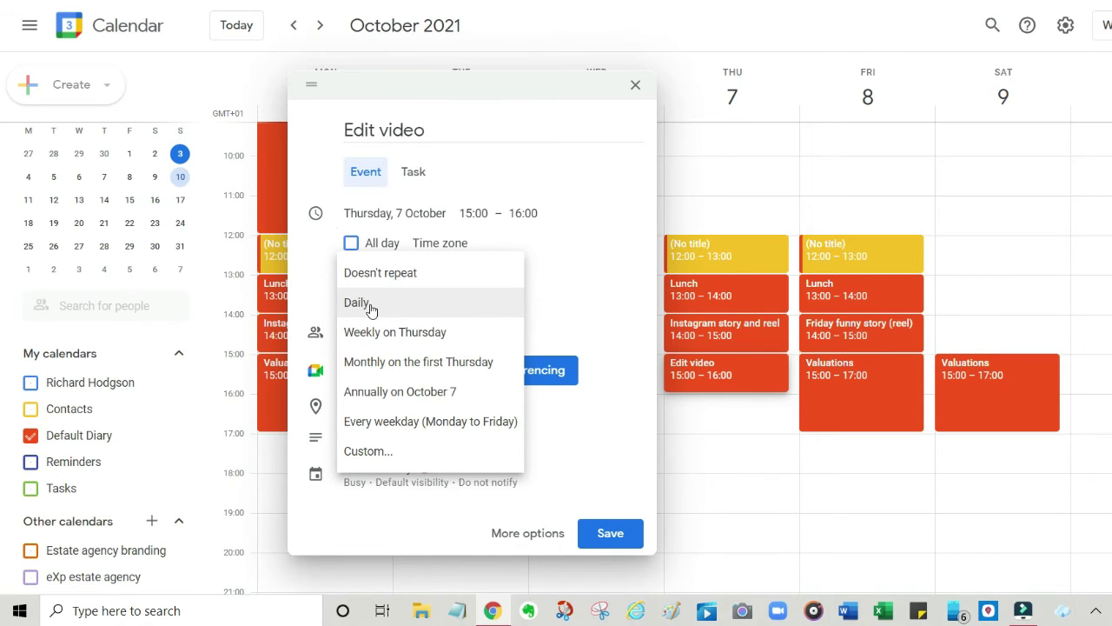
click(364, 332)
click(622, 533)
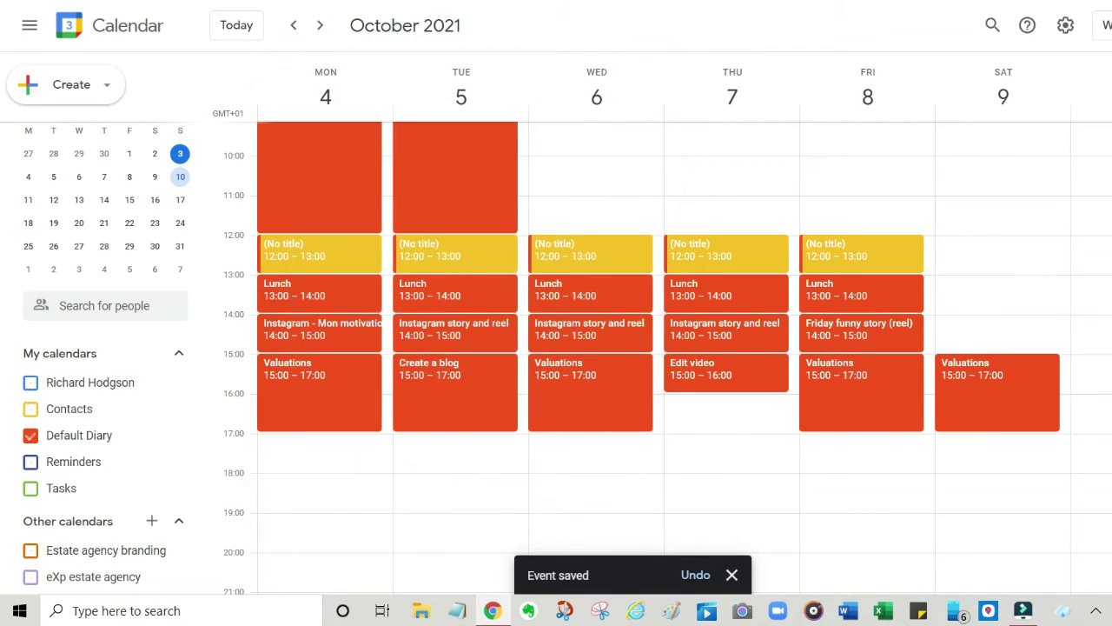
Edit the Thursday "Edit video" event to end at 17:00, applying the change to this and following events
click(717, 375)
click(497, 235)
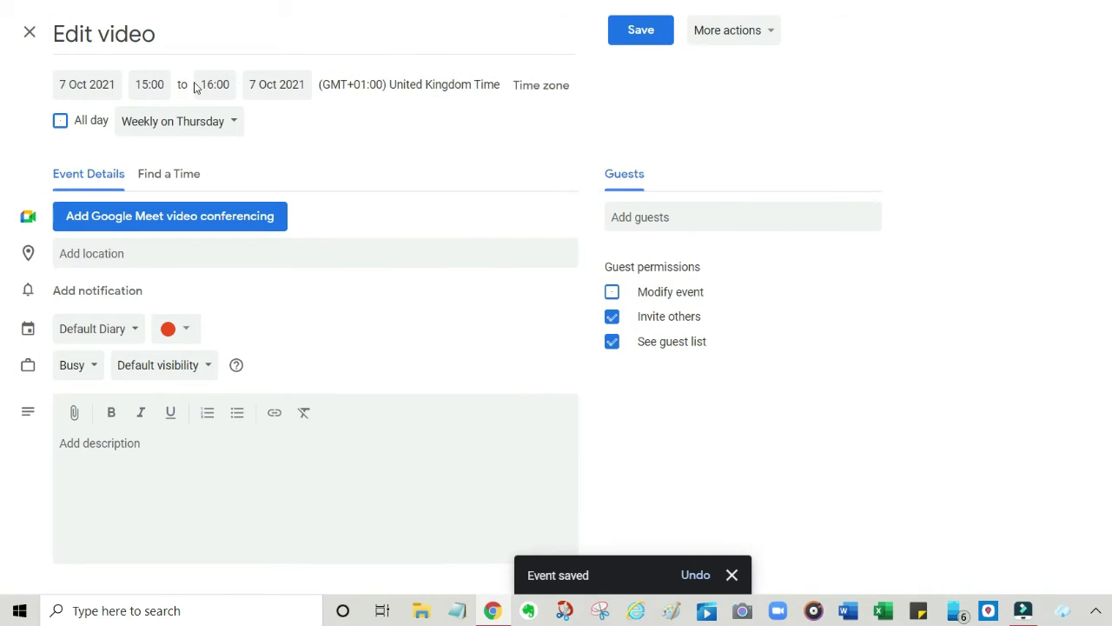
click(210, 83)
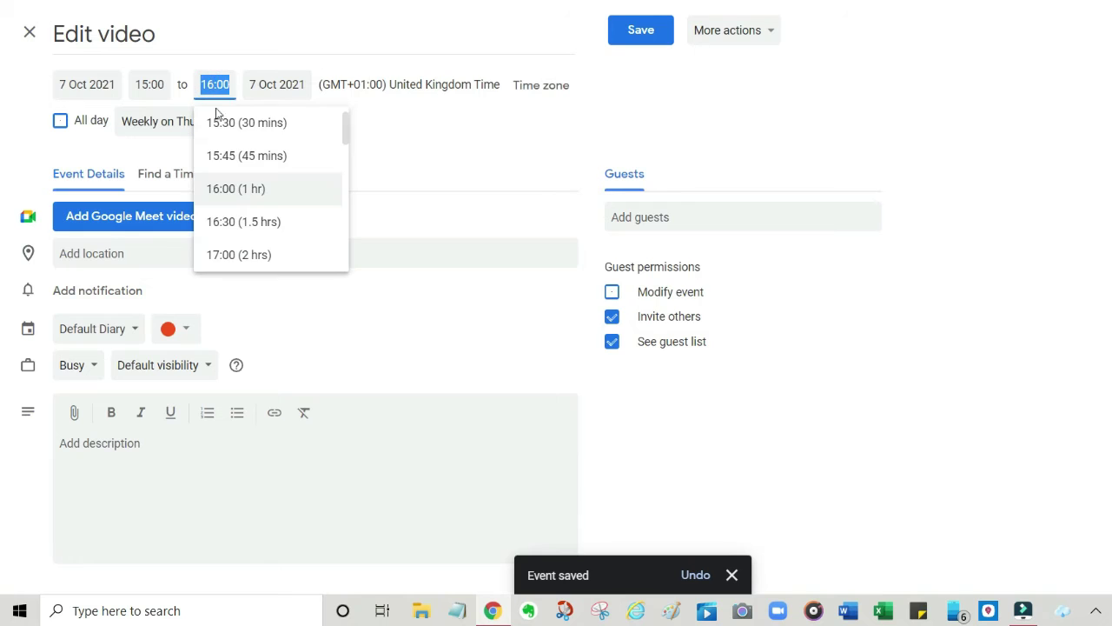
click(235, 252)
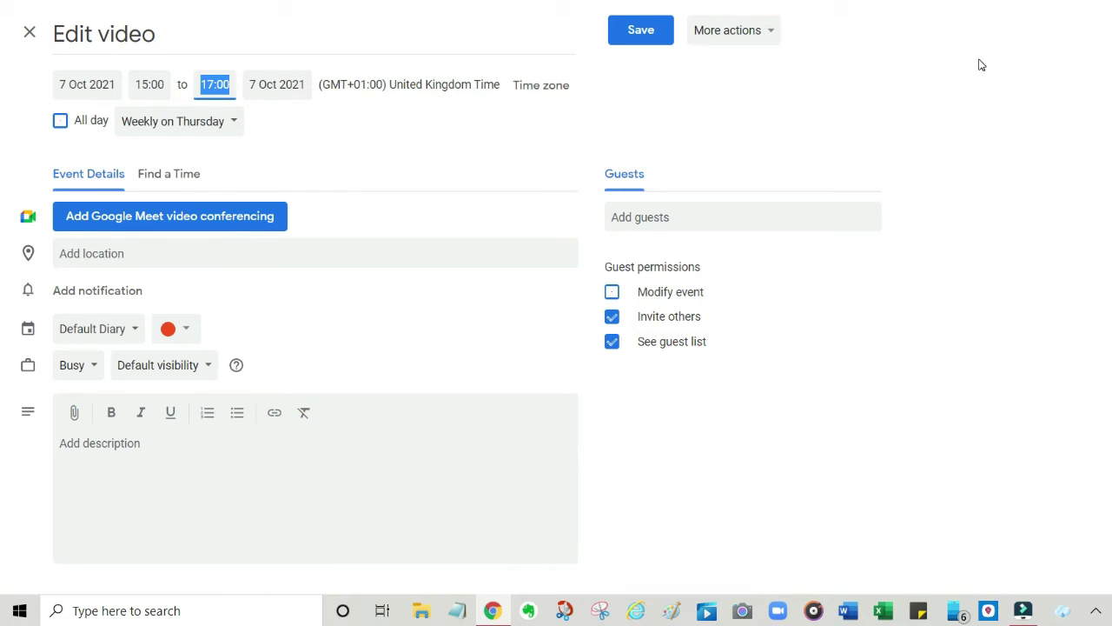
click(641, 38)
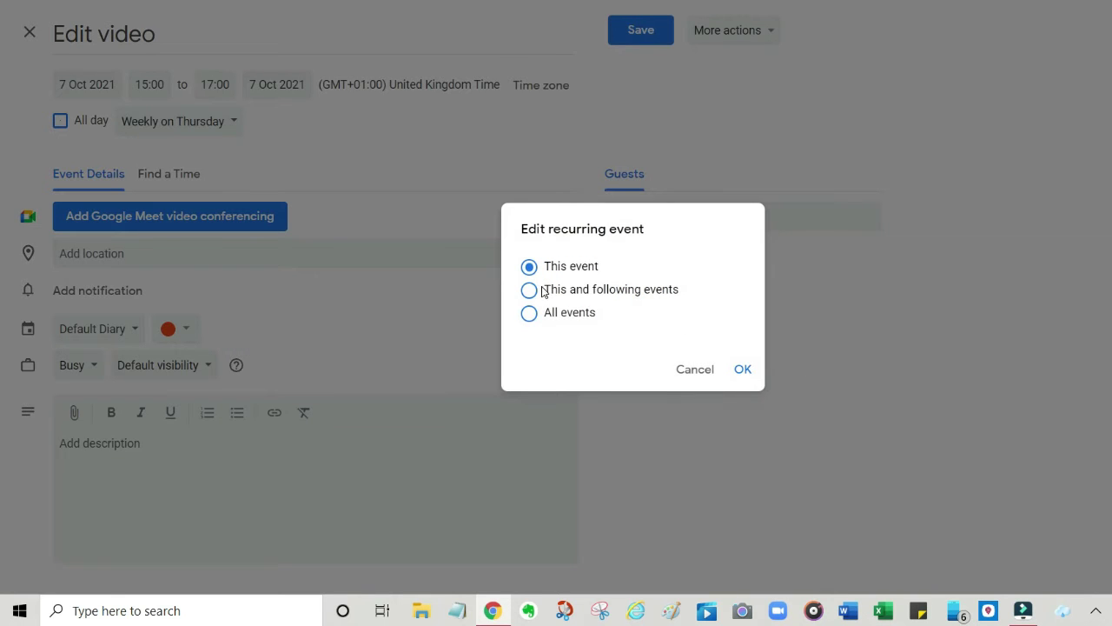
click(542, 291)
click(743, 370)
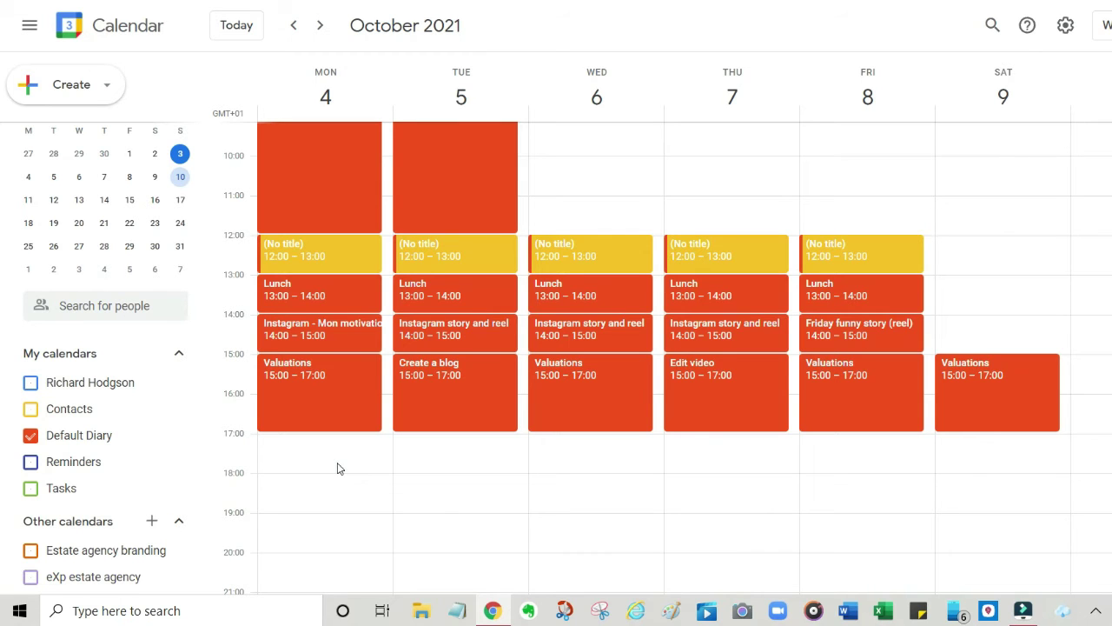
Start an event titled "Door knocking" on Monday 4 October, running from 18:00 to 19:00
click(339, 468)
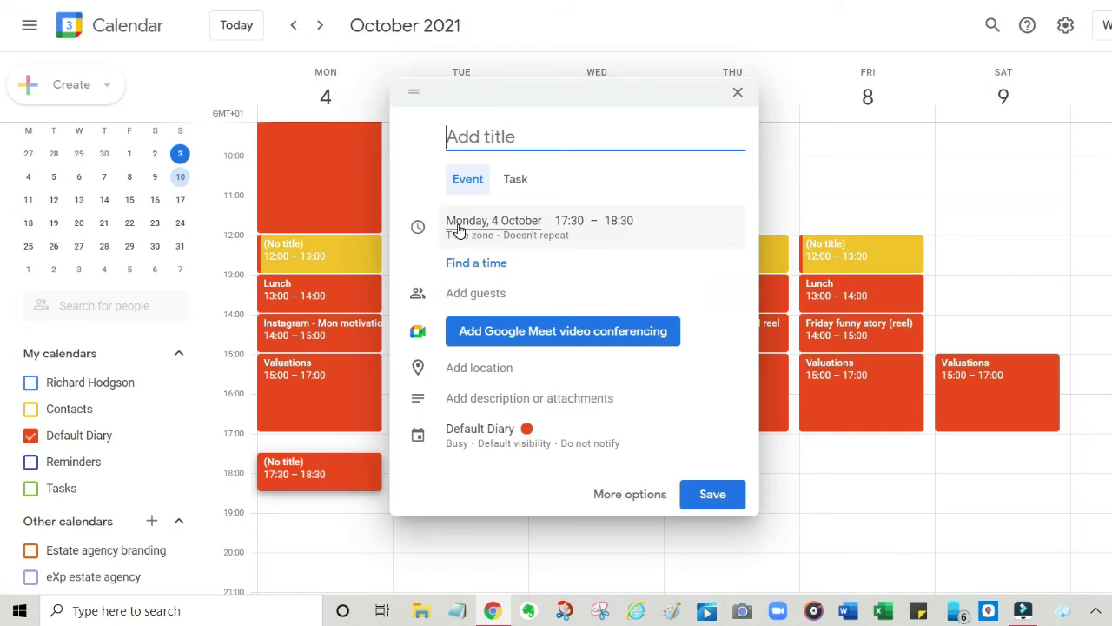
text(Door kno)
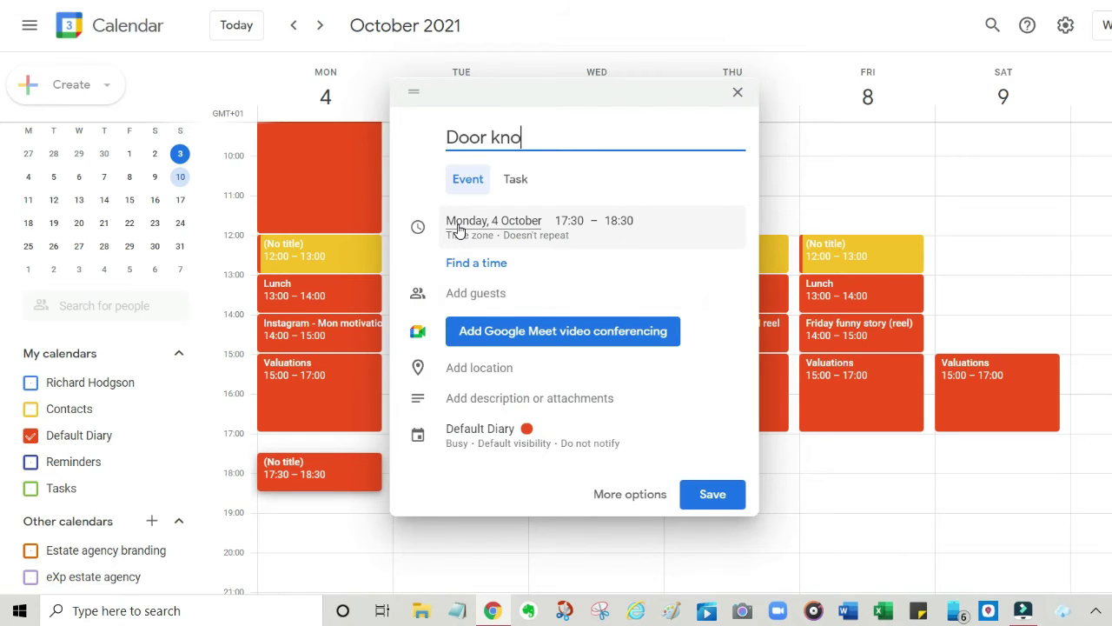
text(cking)
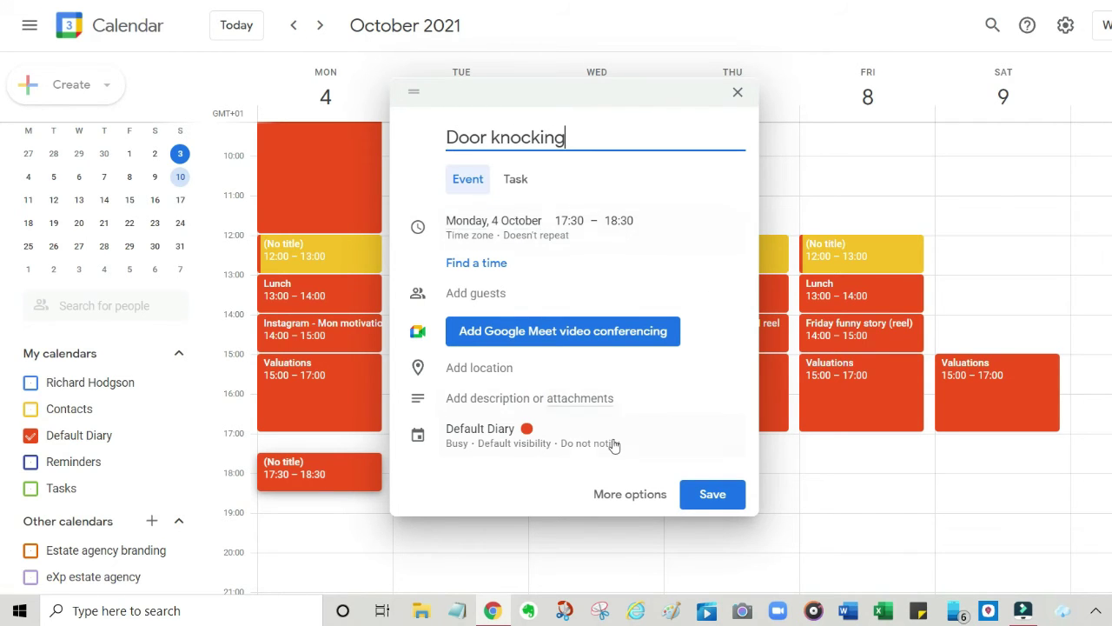
click(565, 222)
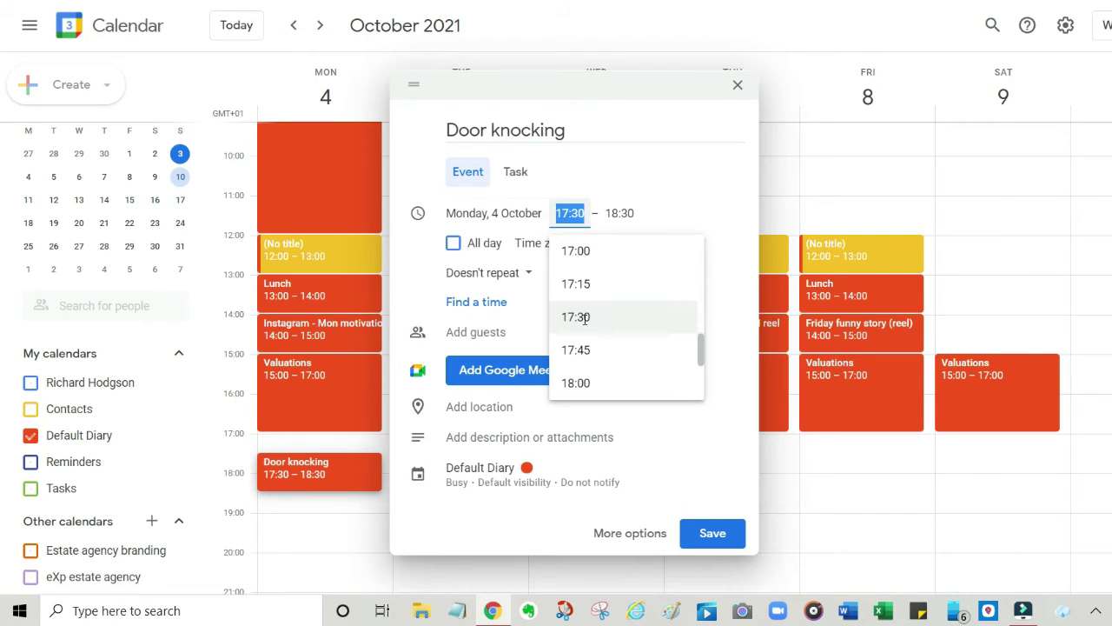
click(573, 383)
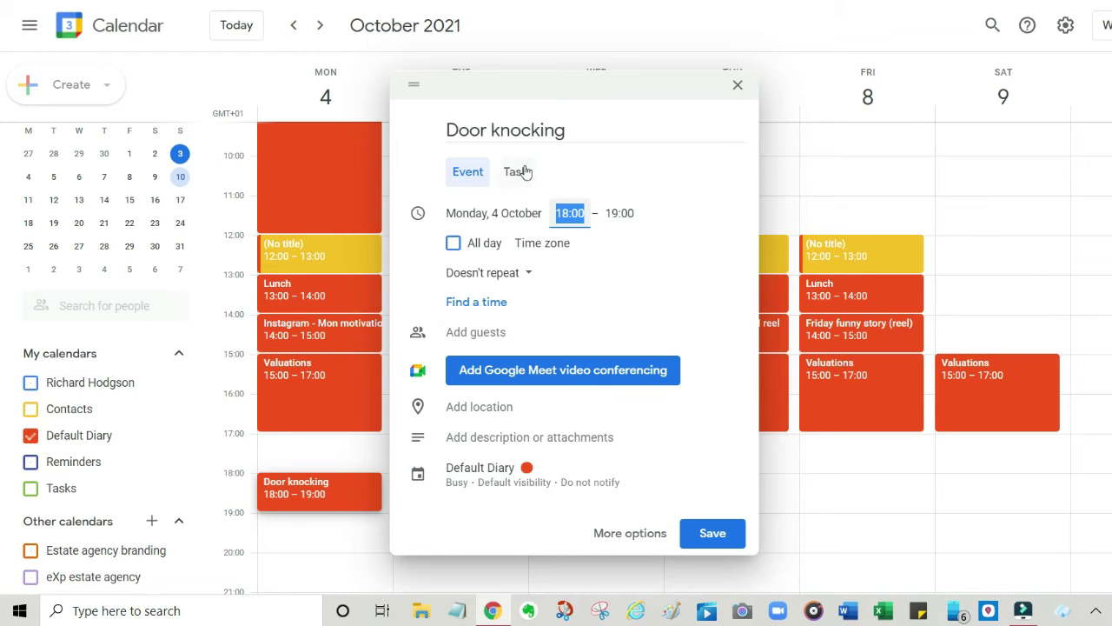
Give the Door knocking event a custom weekly recurrence on Monday, Wednesday and Friday with no end date, and save it
click(524, 274)
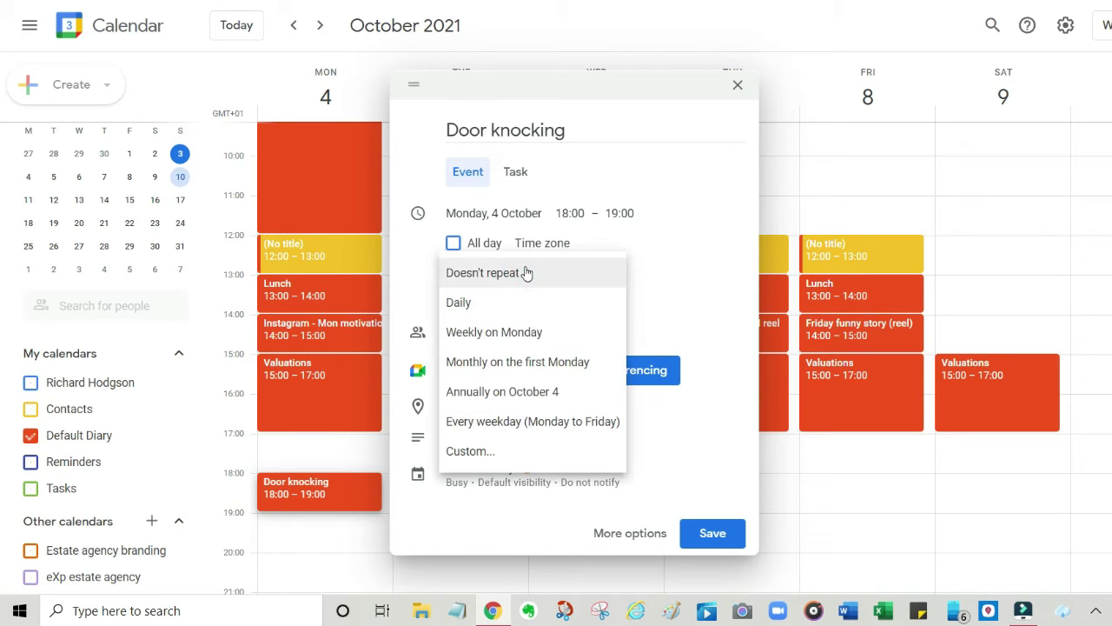
click(484, 453)
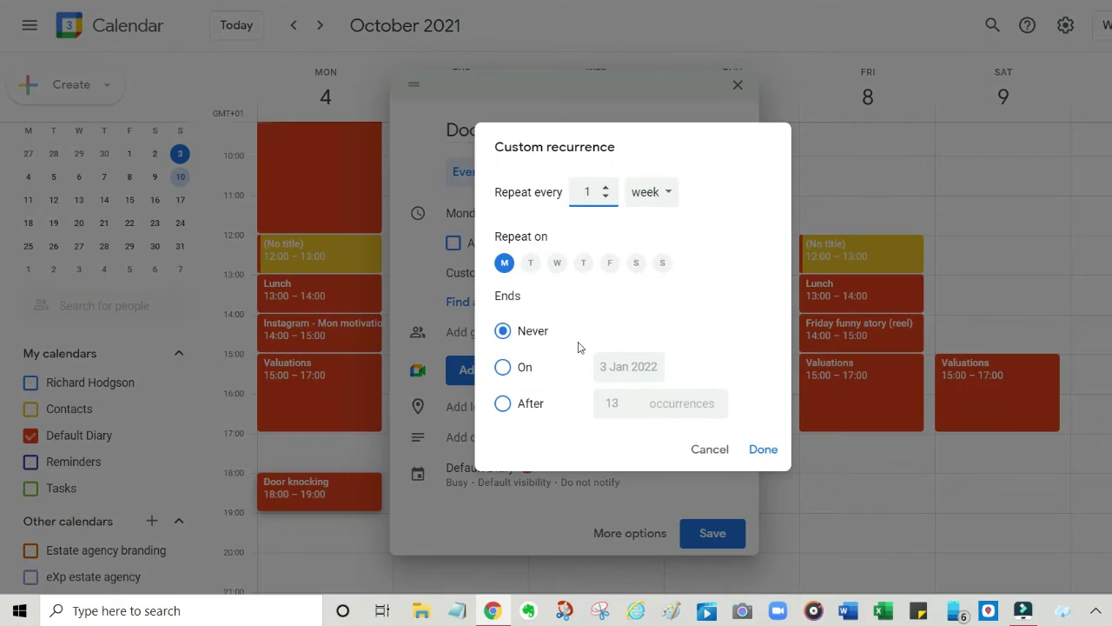
click(557, 263)
click(609, 264)
click(762, 449)
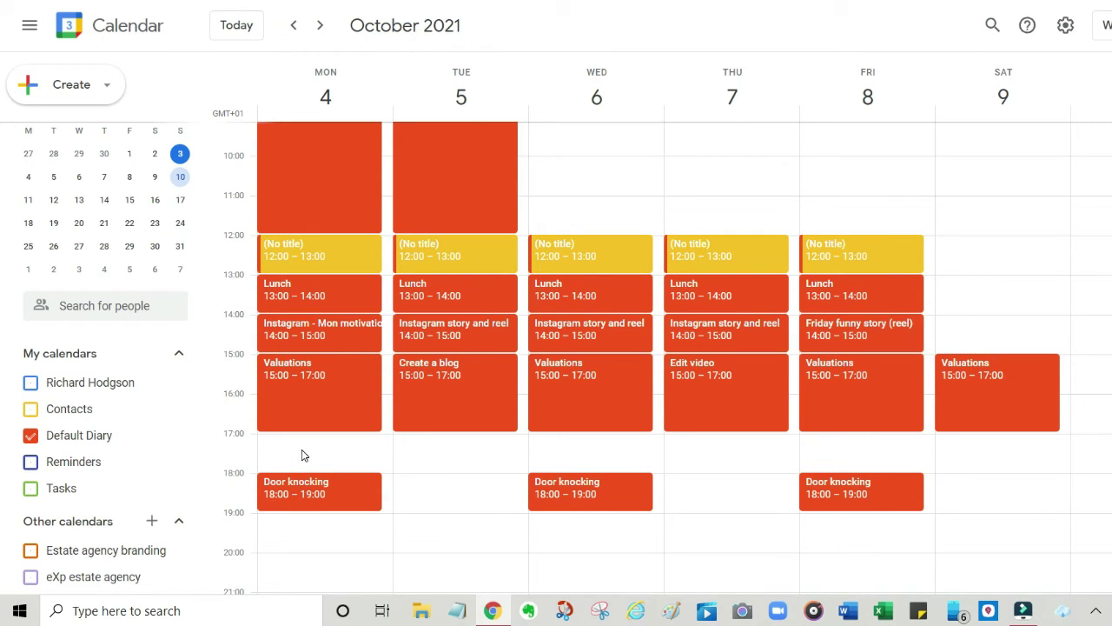
Start an untitled event on Monday 4 October from 17:00 to 18:00 and colour it Banana
click(304, 454)
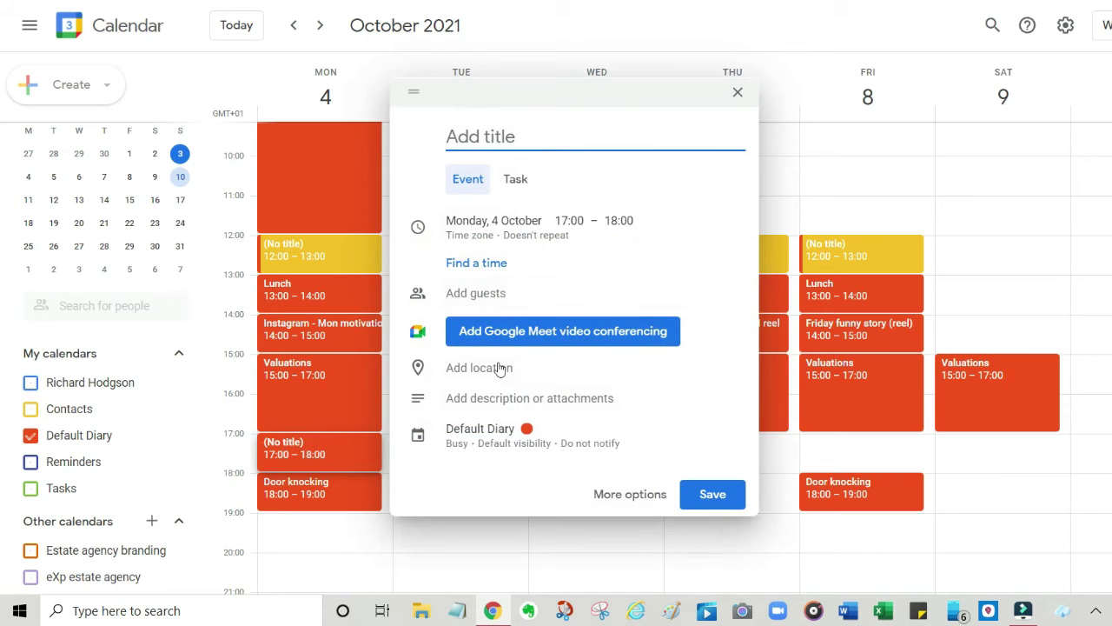
click(528, 432)
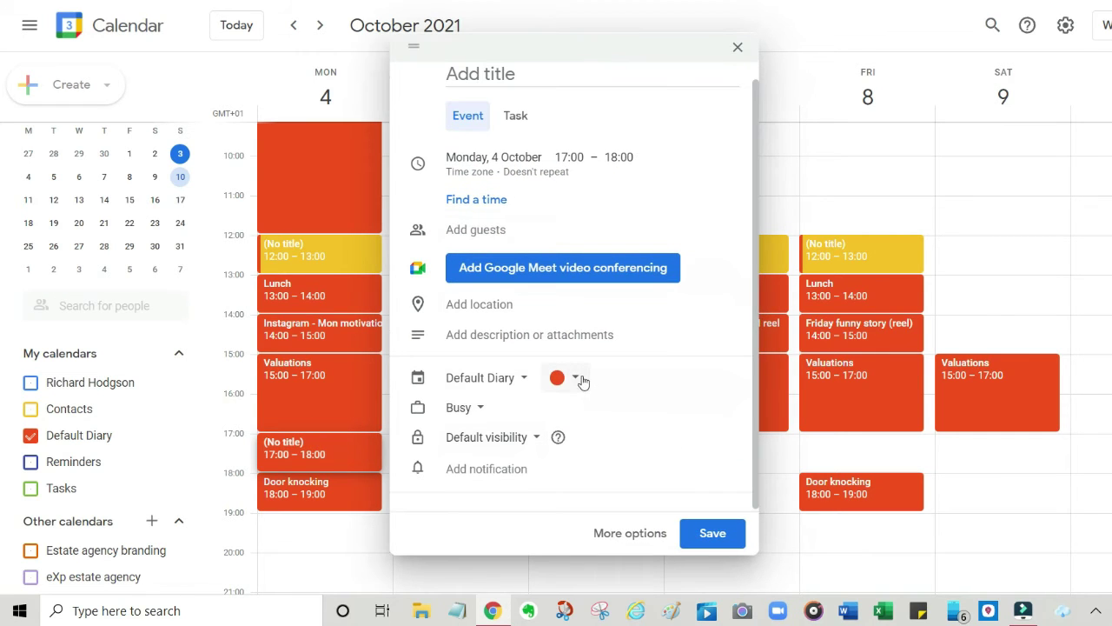
click(581, 381)
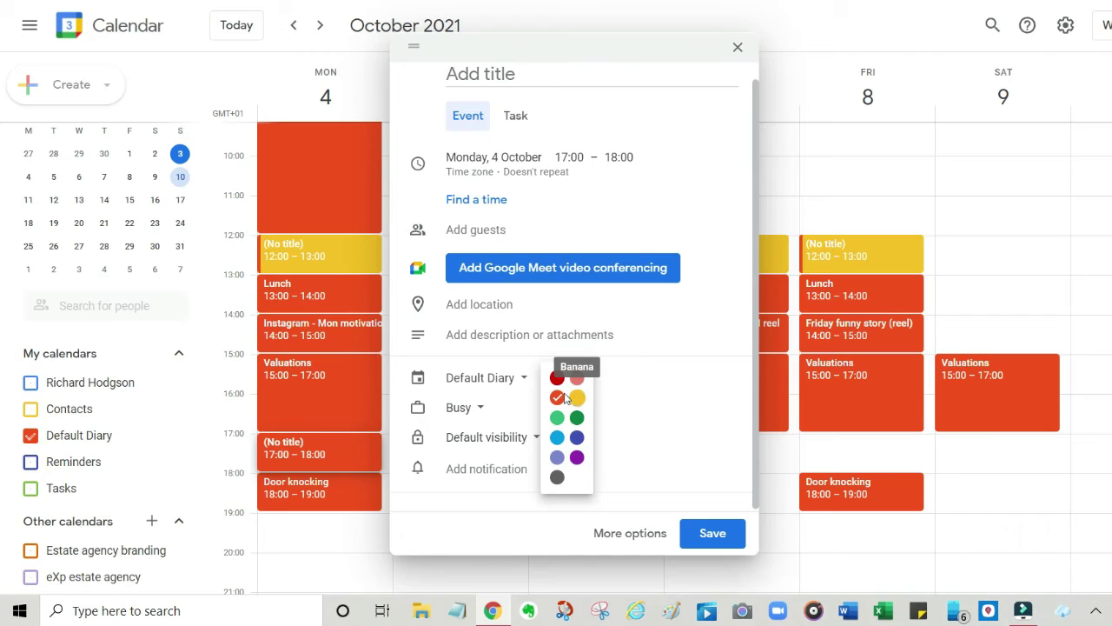
click(563, 397)
click(580, 378)
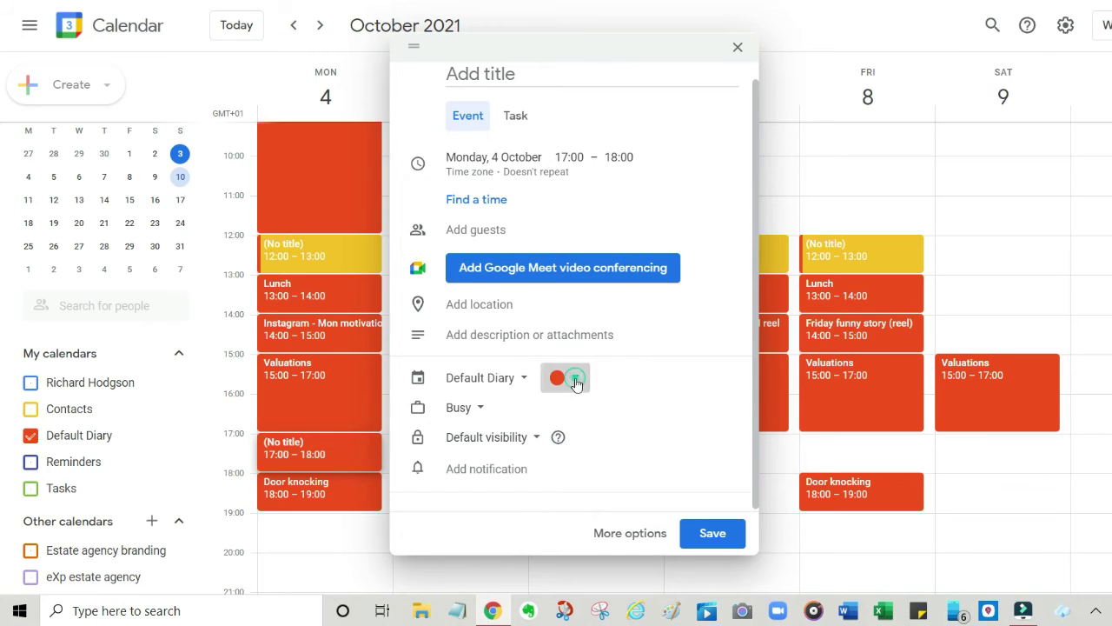
click(578, 397)
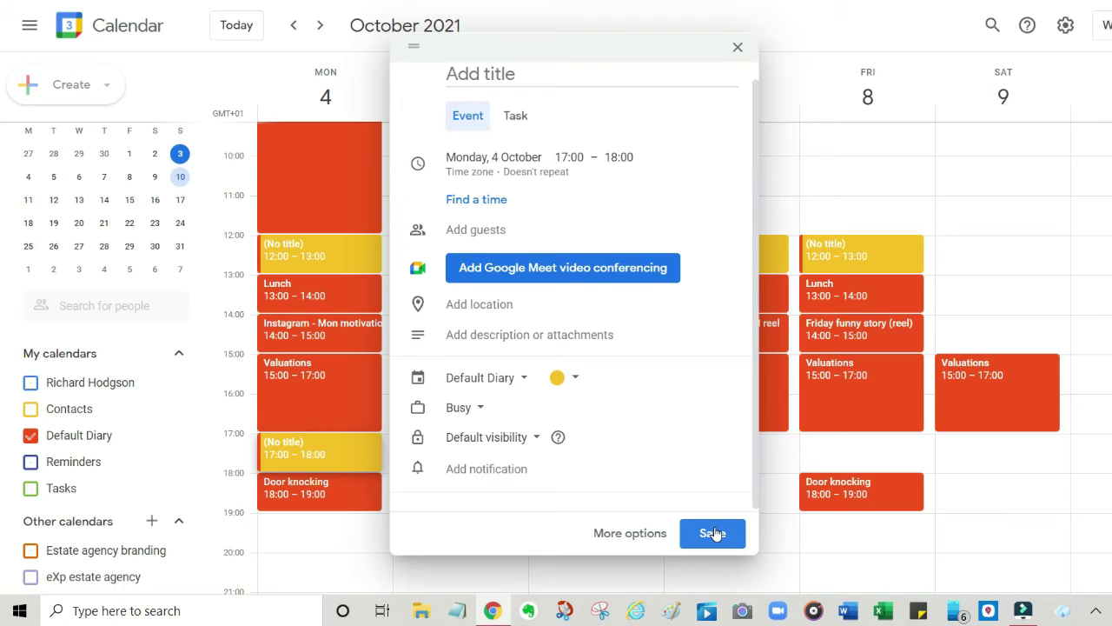
Make the untitled 17:00 event repeat every weekday (Monday to Friday) and save it
click(557, 169)
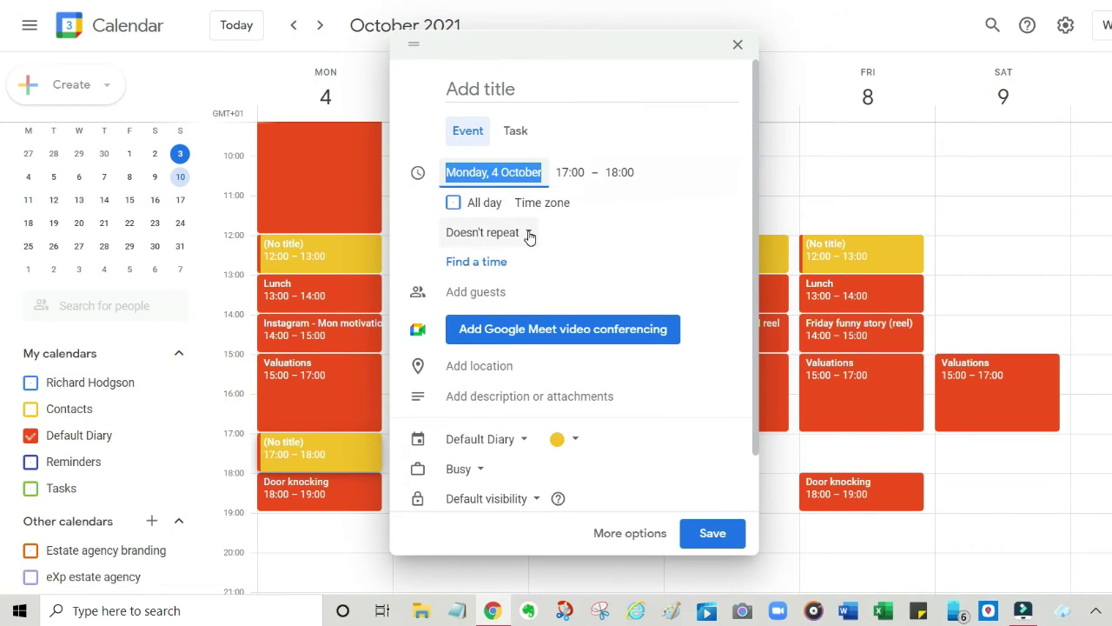
click(528, 233)
click(517, 290)
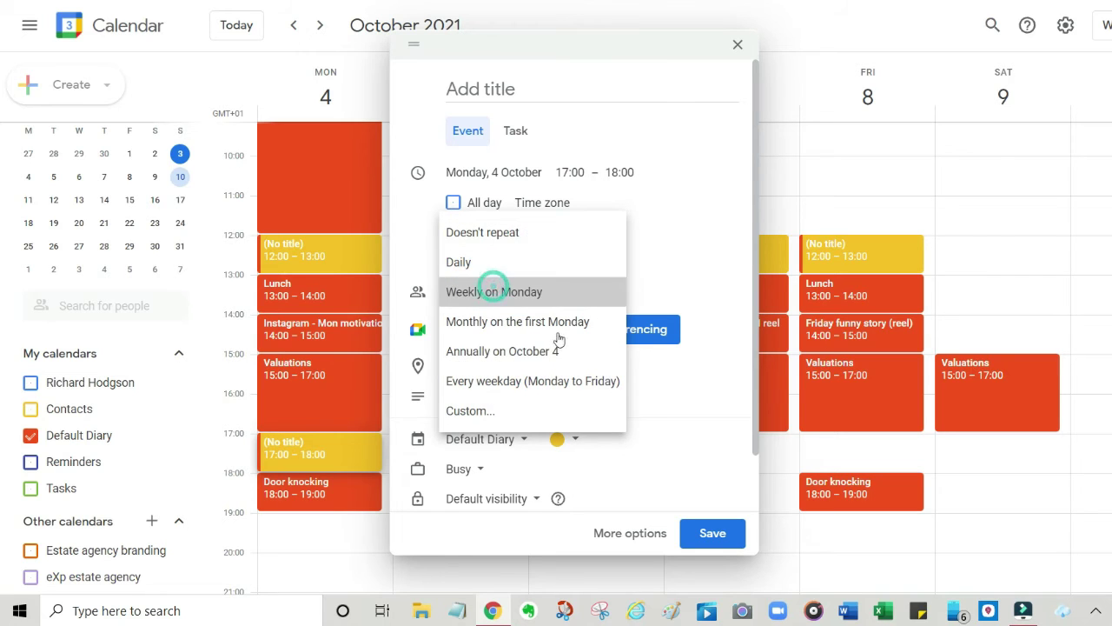
click(545, 231)
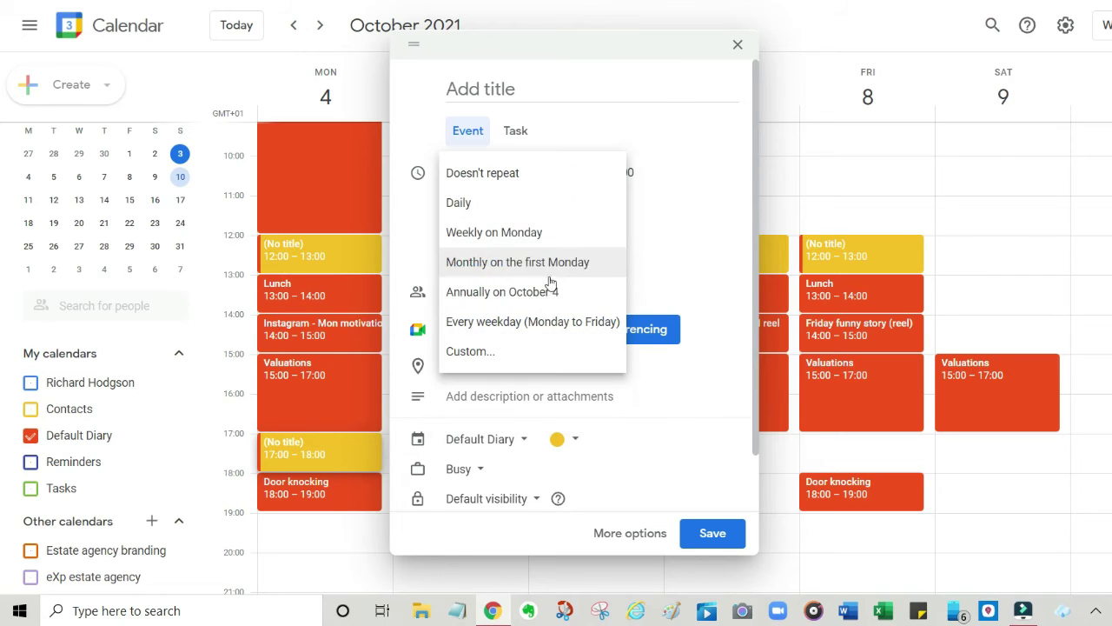
click(473, 351)
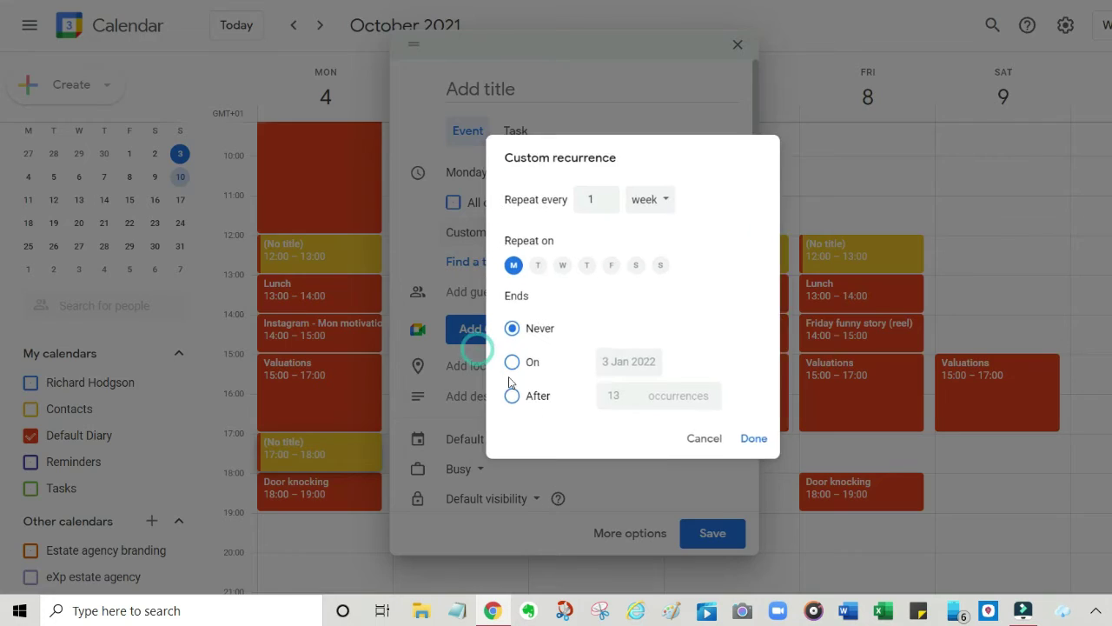
click(708, 450)
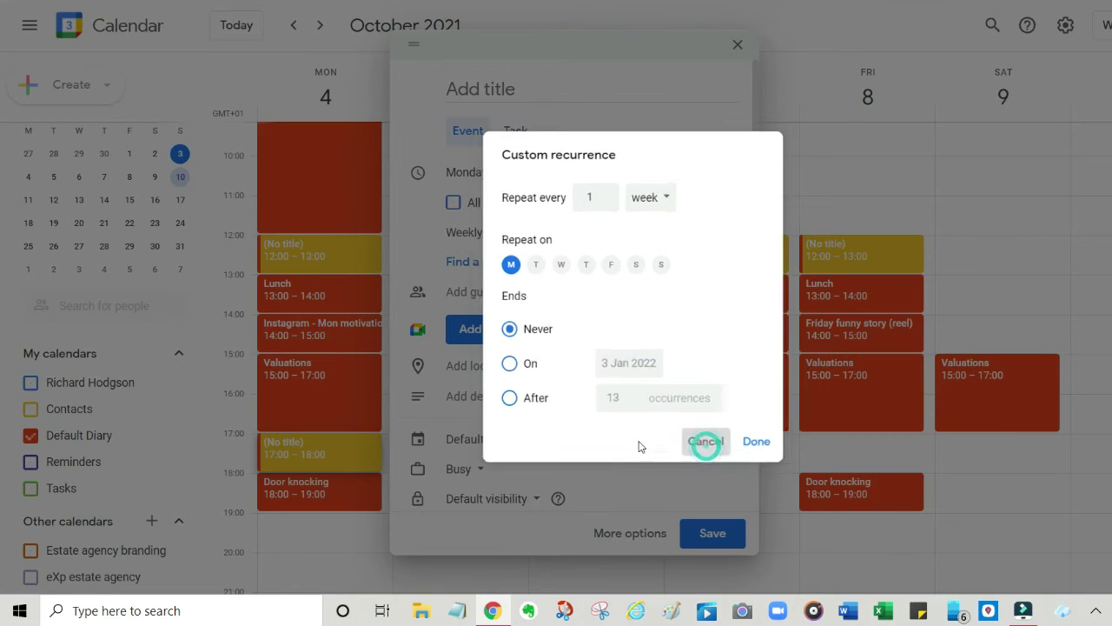
click(548, 232)
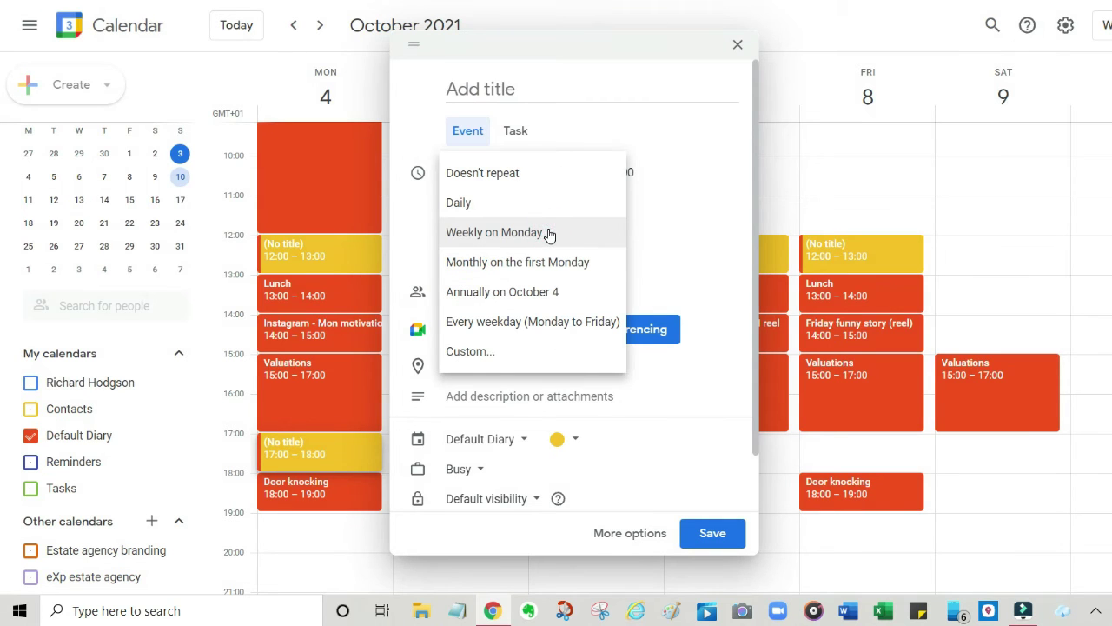
click(496, 323)
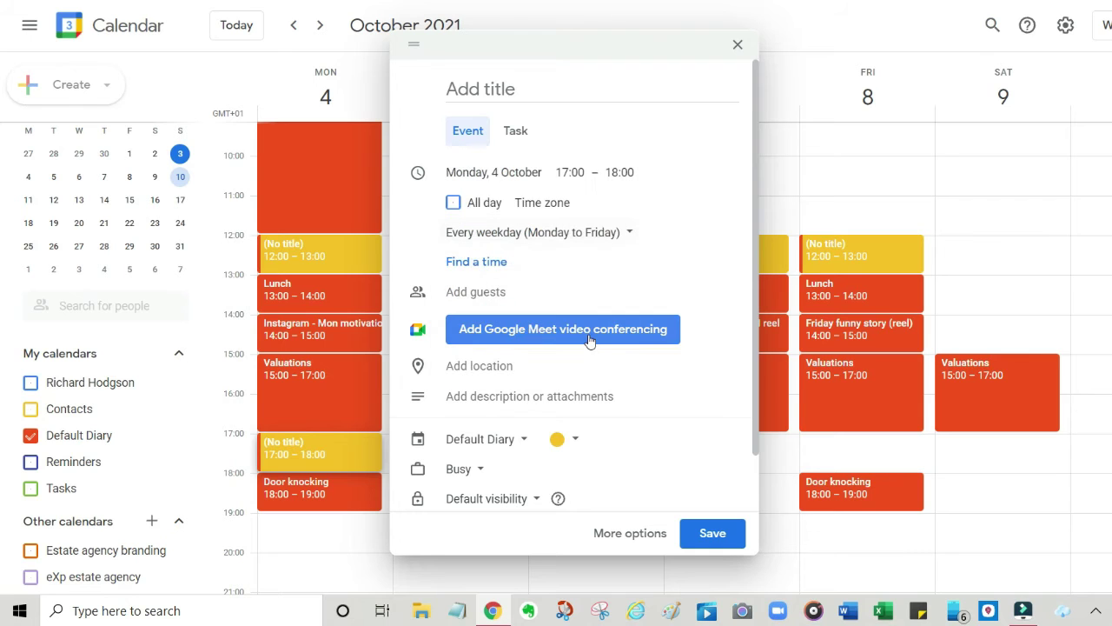
click(708, 536)
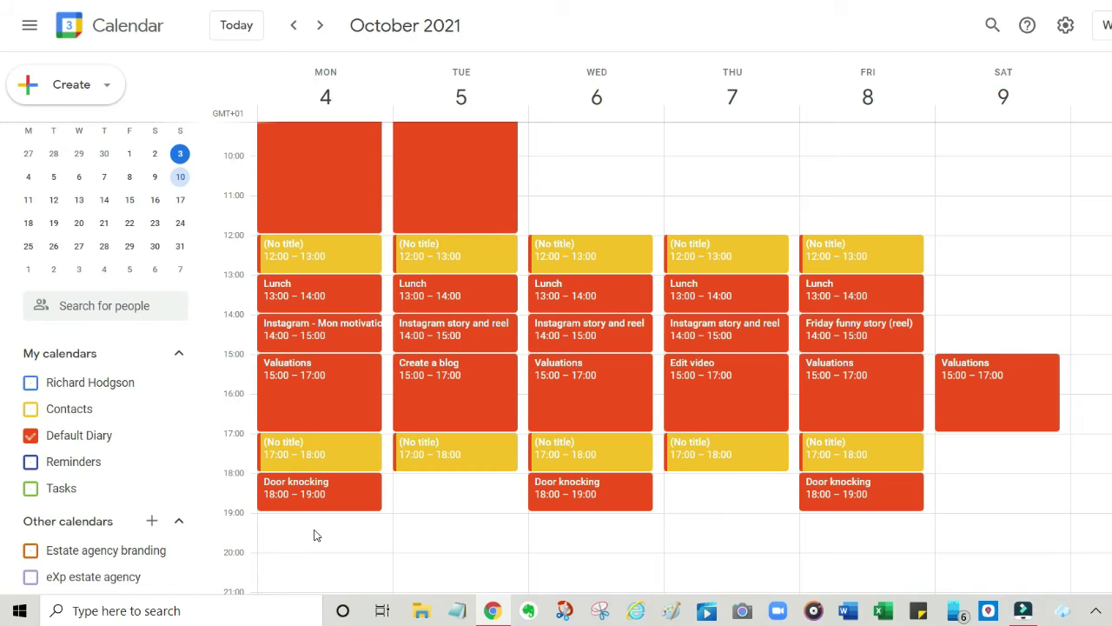
Create a "Property related visits" event on Monday 4 October from 19:00 to 20:00, repeating every weekday
click(315, 535)
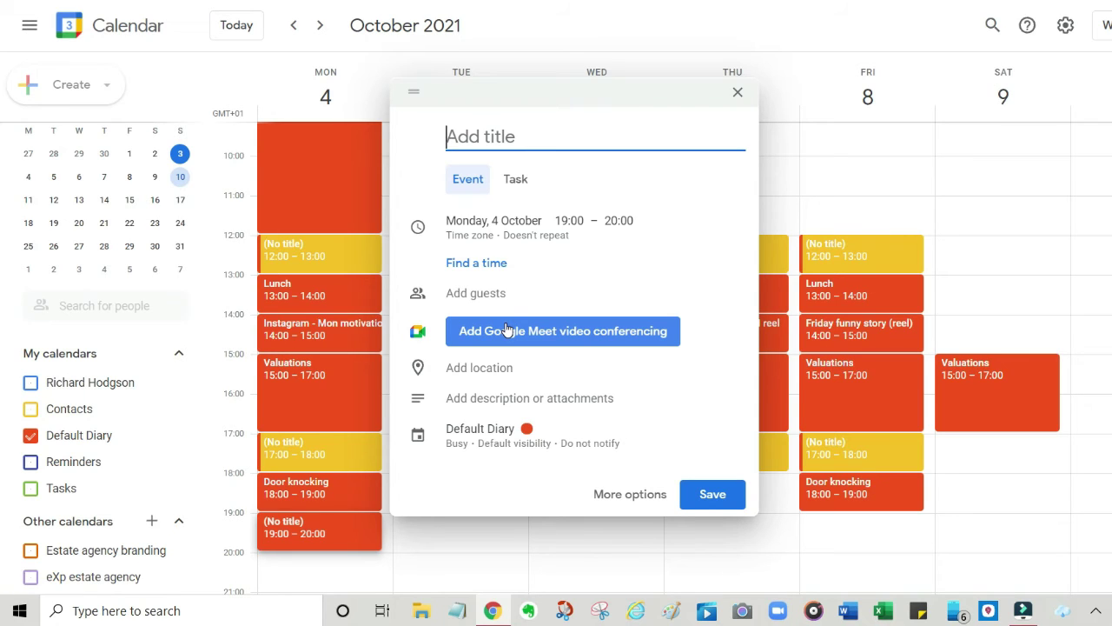
text(Pro)
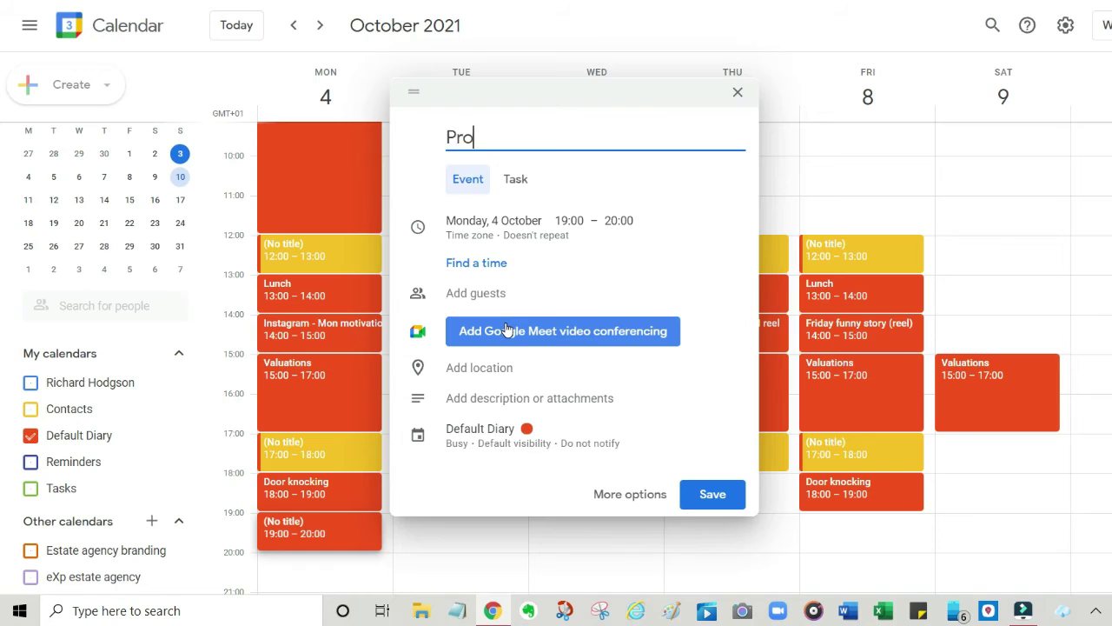
text(perty reklated v)
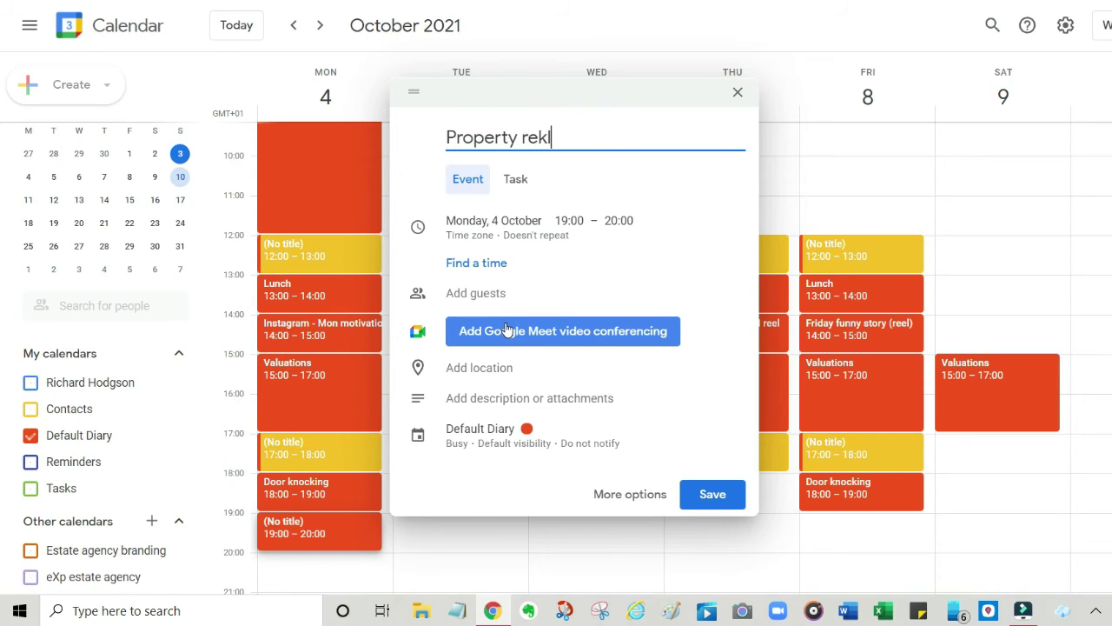
text(isi)
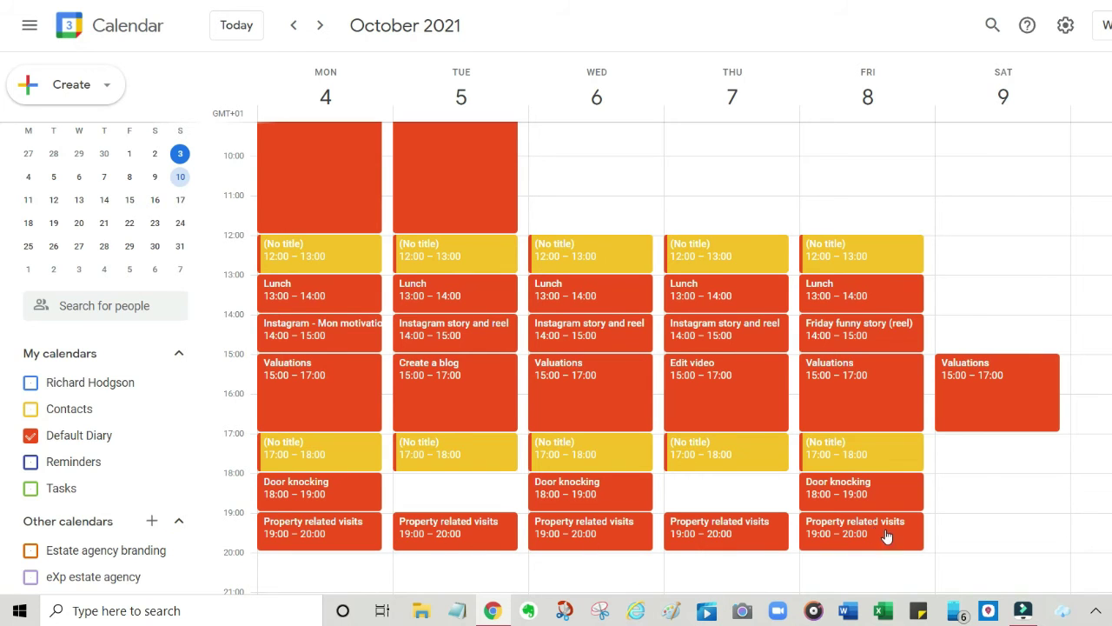
Review the morning slots and the following week's recurring events, and return to the week of 4 October
scroll(889, 539, up, 3)
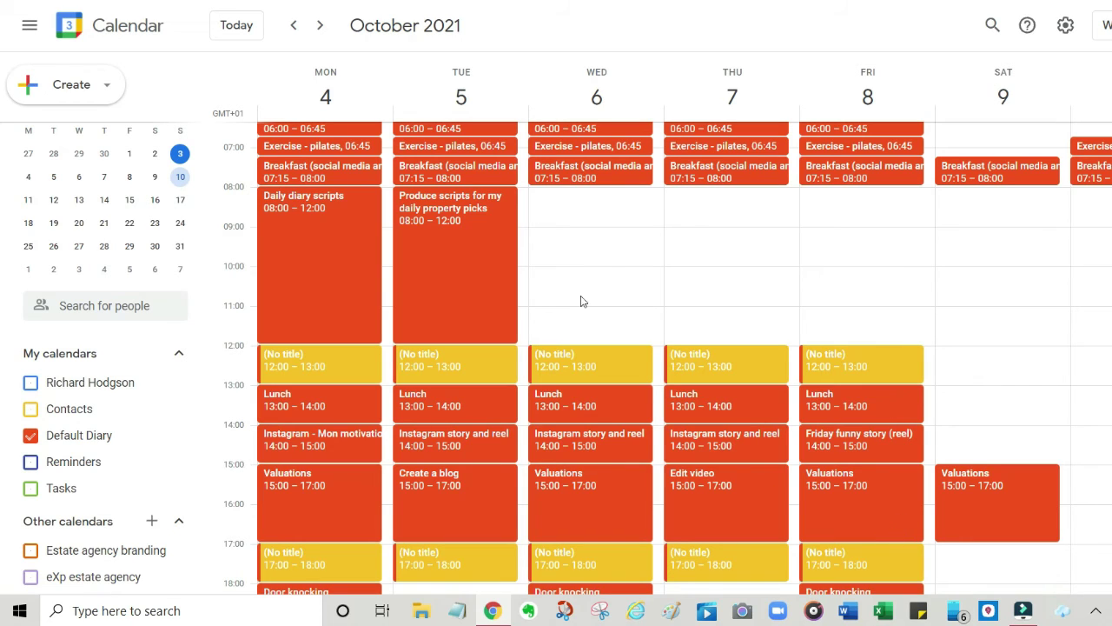
click(318, 28)
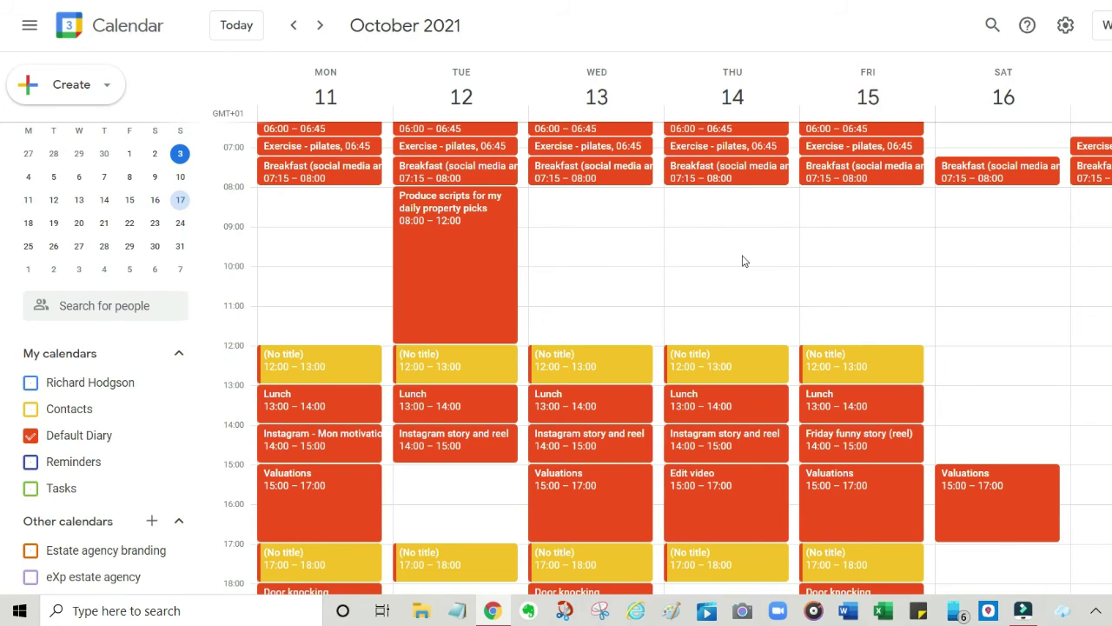
click(294, 25)
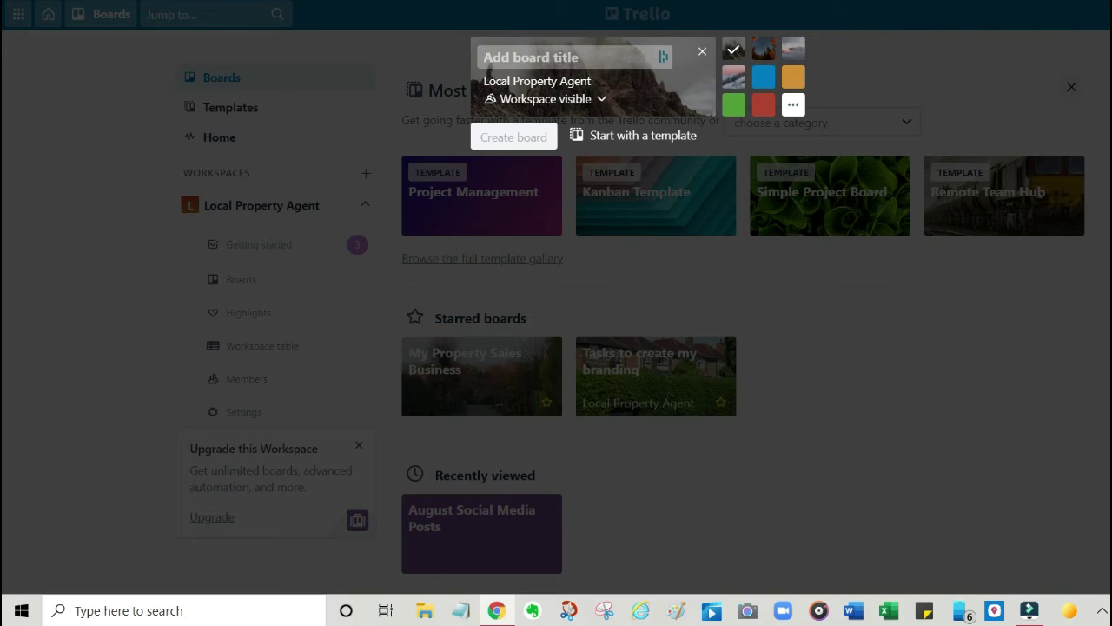
In Trello, create a board titled "Default diary" with a plain orange background
text(Defau)
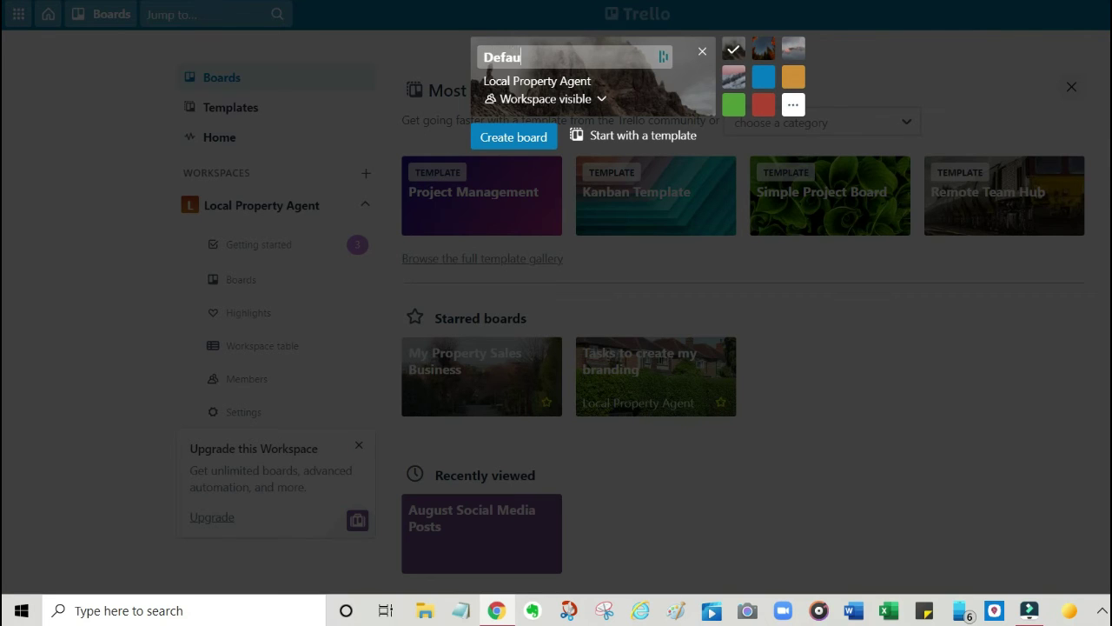
text(lt diary)
click(797, 79)
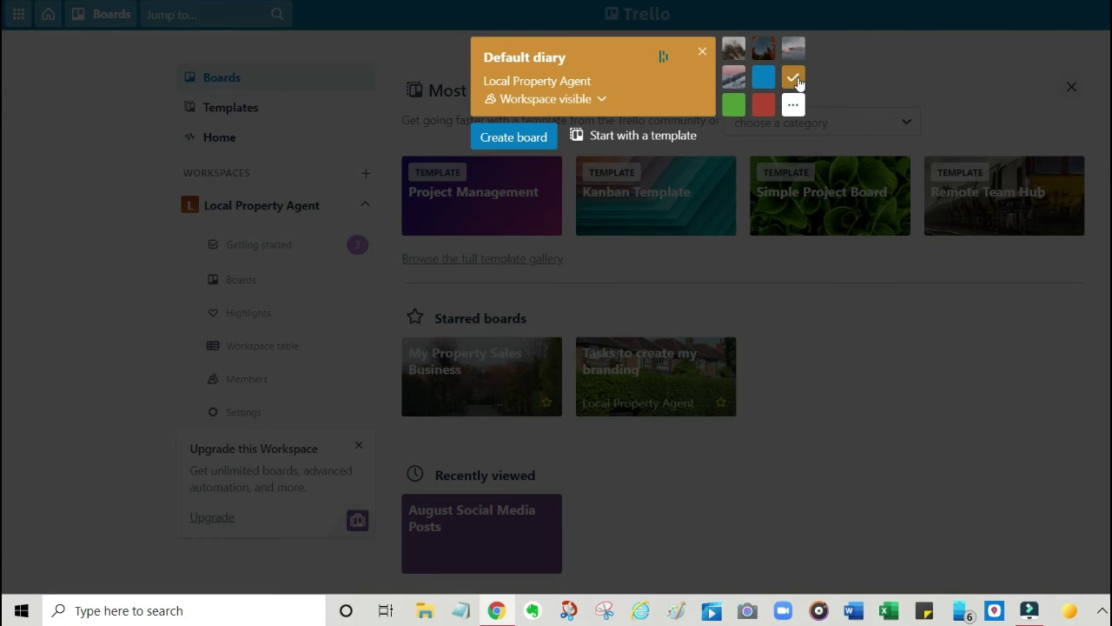
click(536, 142)
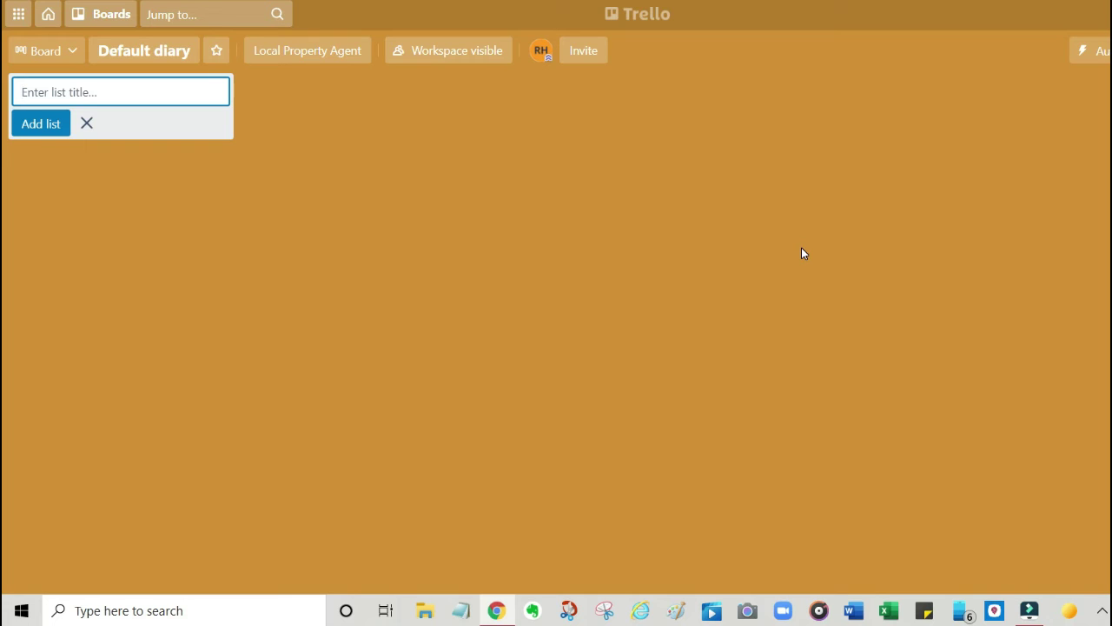
Add two lists named "Instagram" and "Valuations" to the Default diary board
text(Instagram)
click(26, 126)
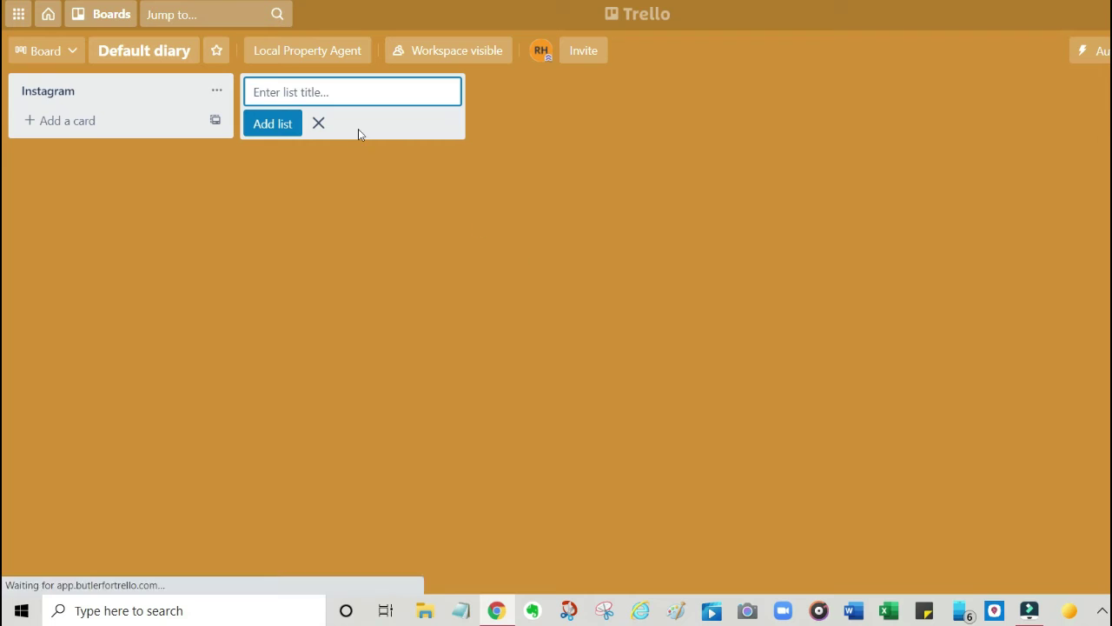
text(V)
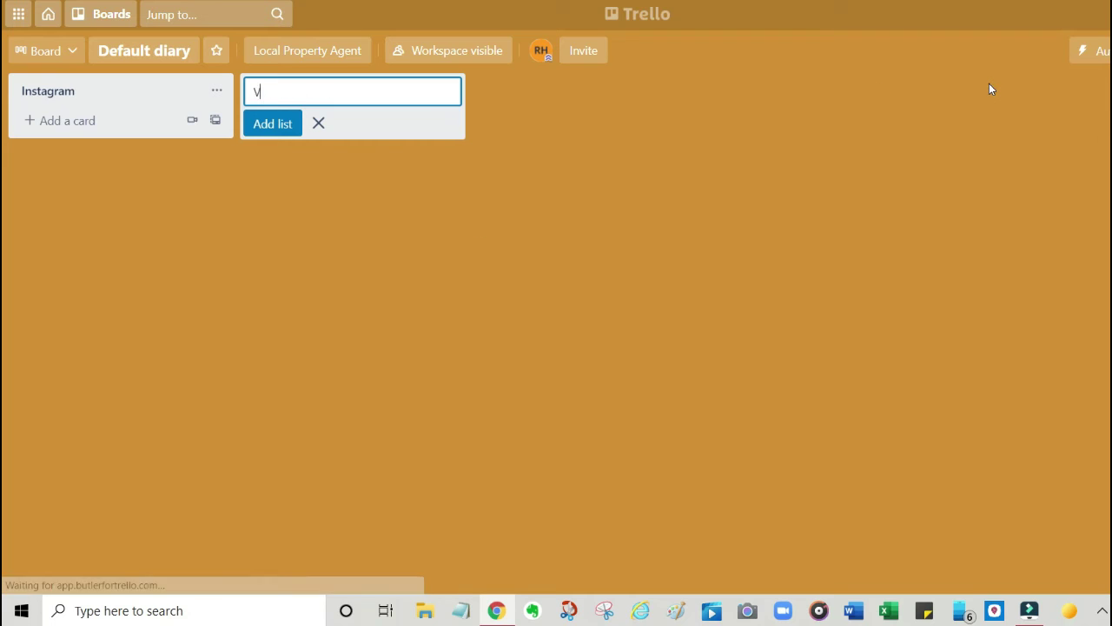
text(aluations)
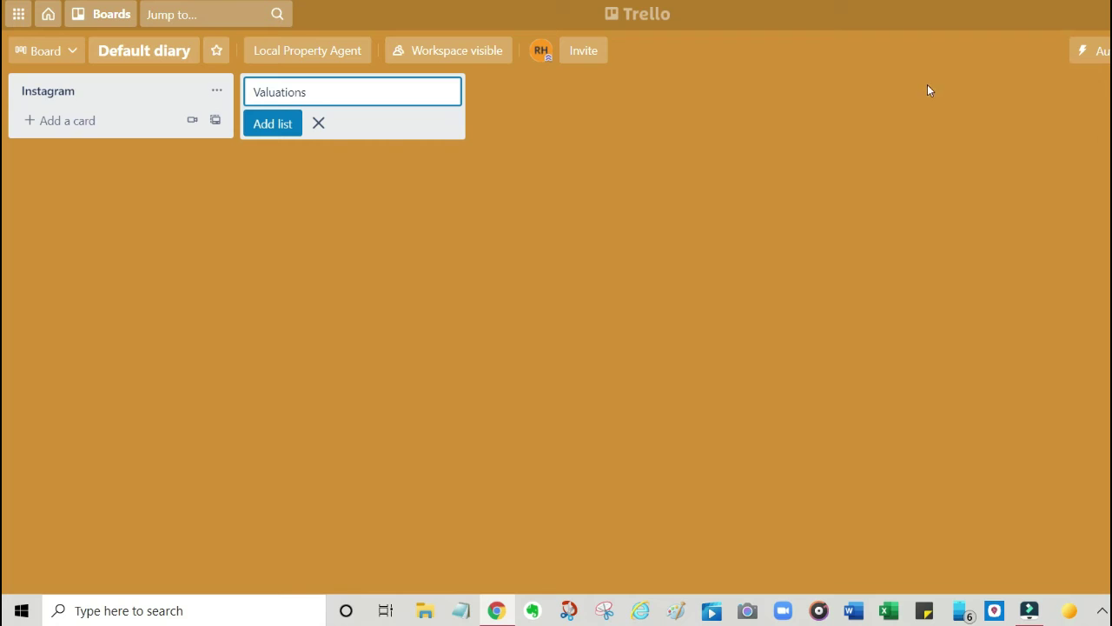
click(277, 124)
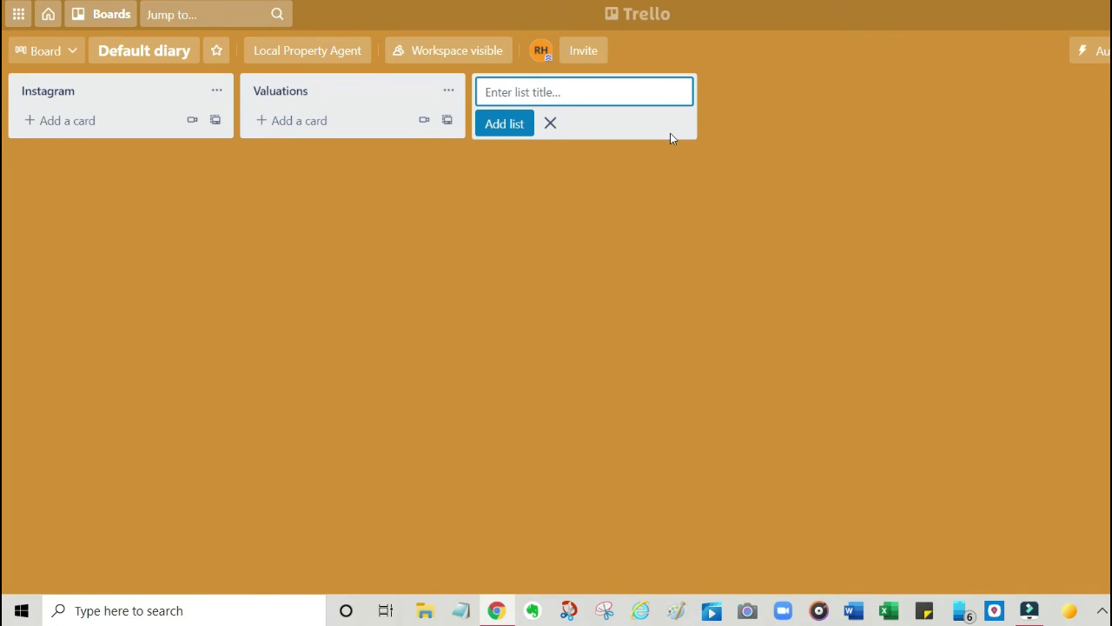
Add a "Door knocking" list and move it between the Instagram and Valuations lists
text(Door knocking)
click(502, 130)
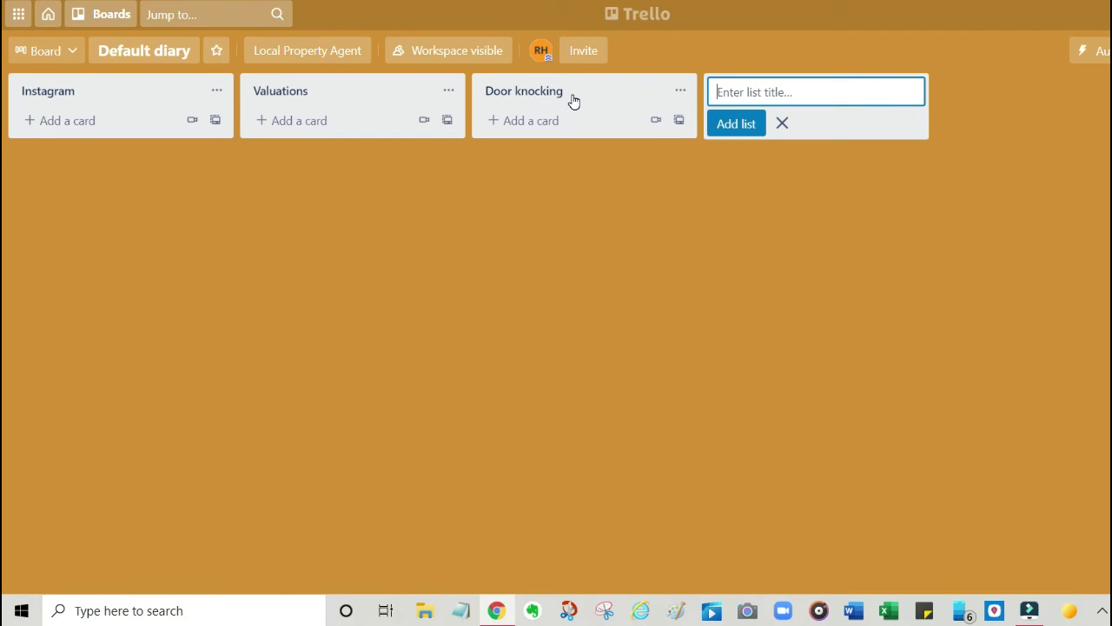
drag(574, 100, 328, 132)
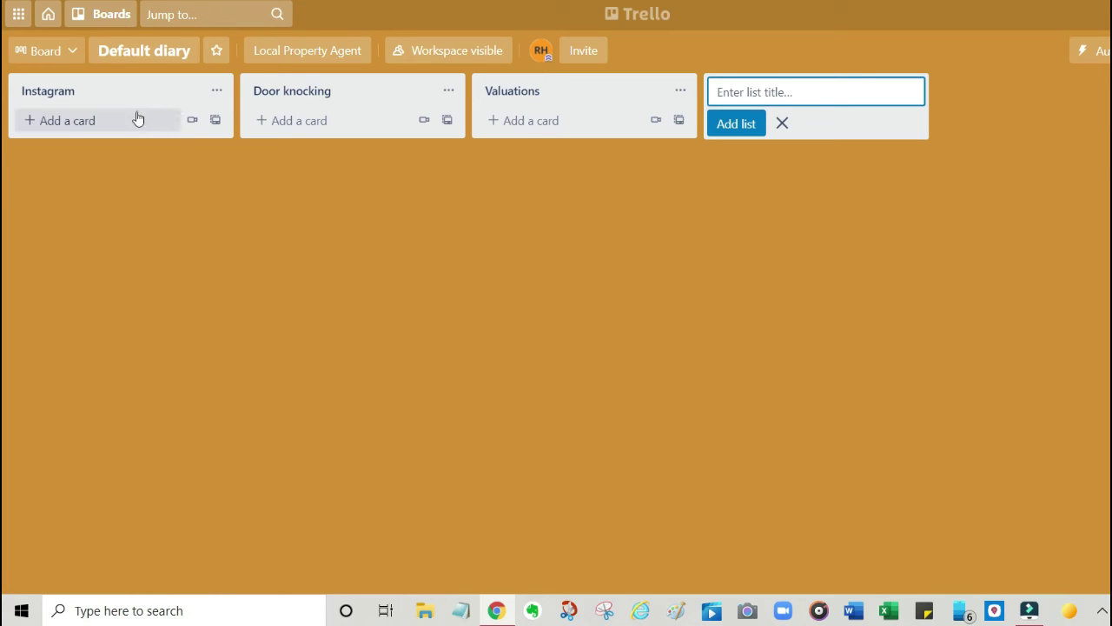
Add the cards "Create a daily story" and "Create a reel" to the Instagram list
click(74, 124)
text(Cr)
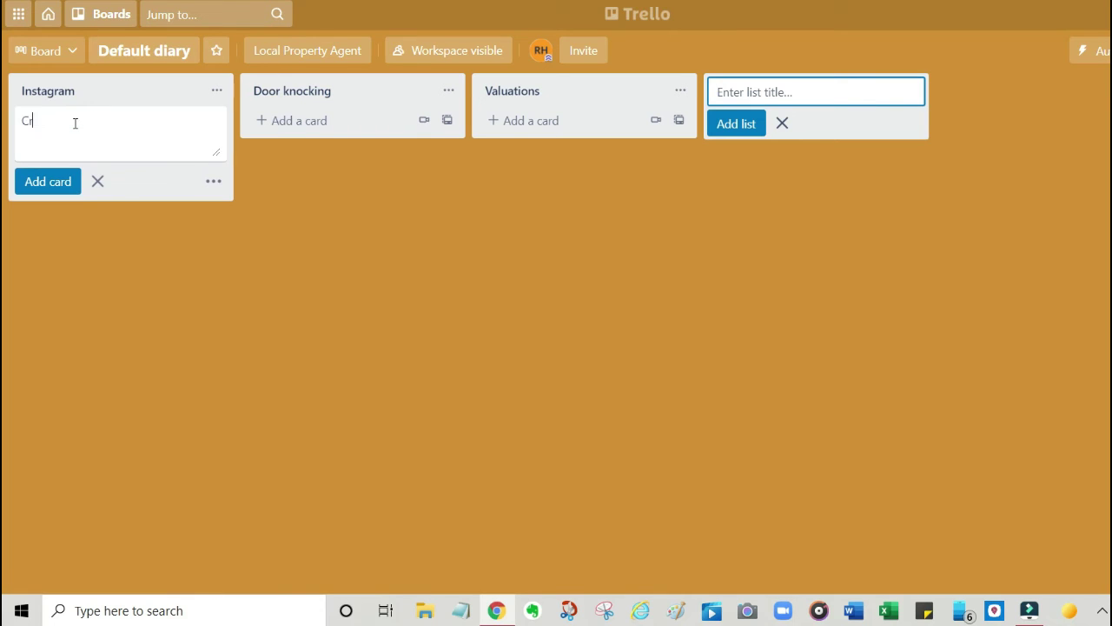
text(eate a daily story)
click(47, 183)
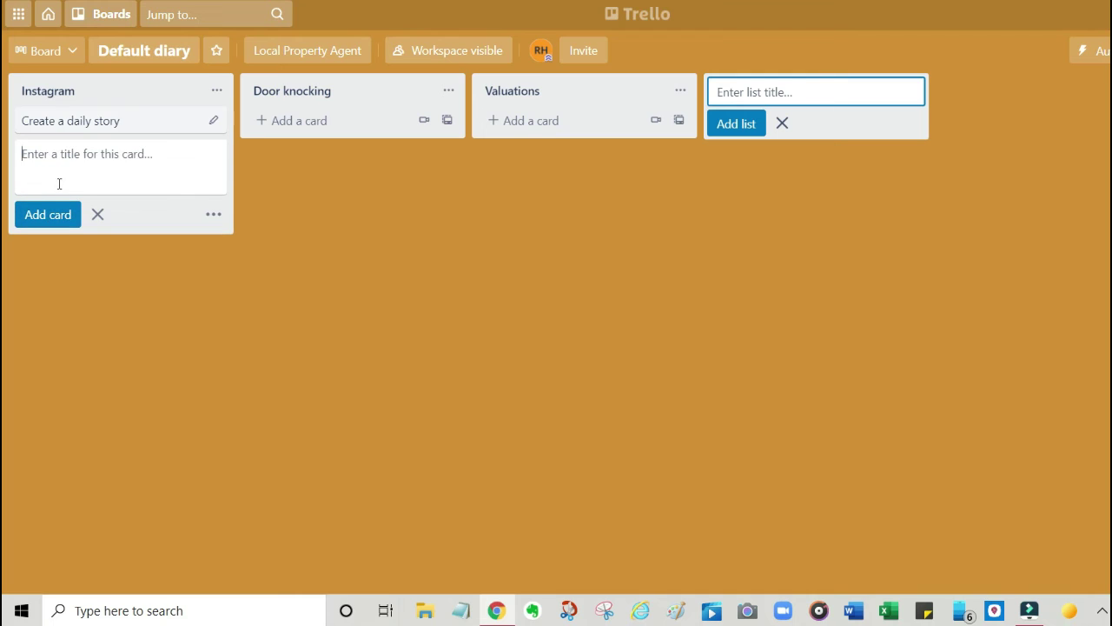
text(Create a)
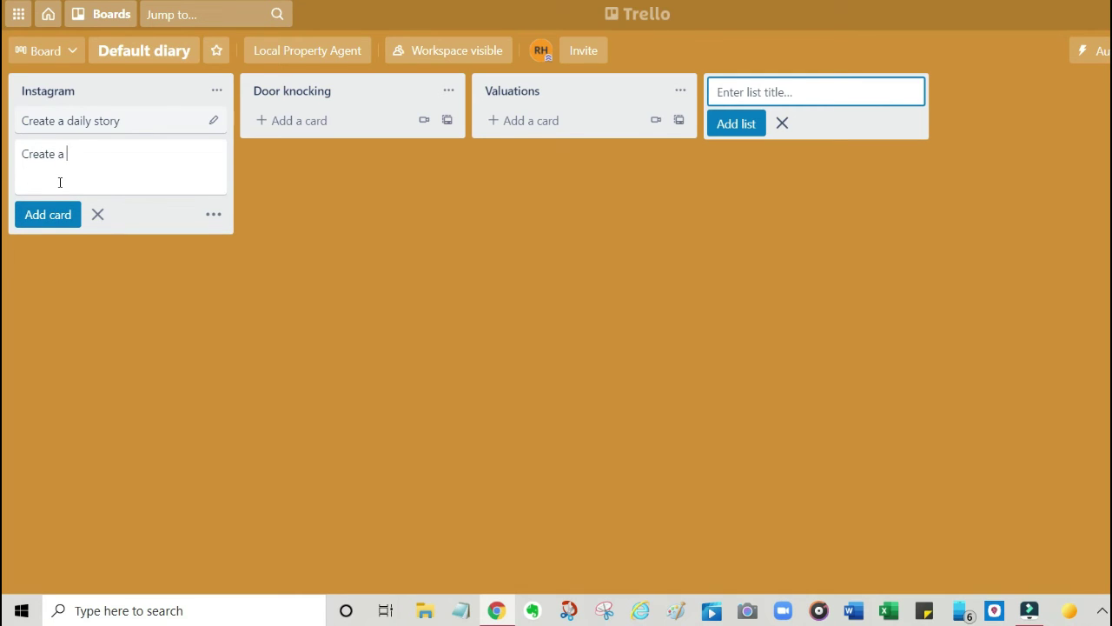
text( reel)
click(277, 232)
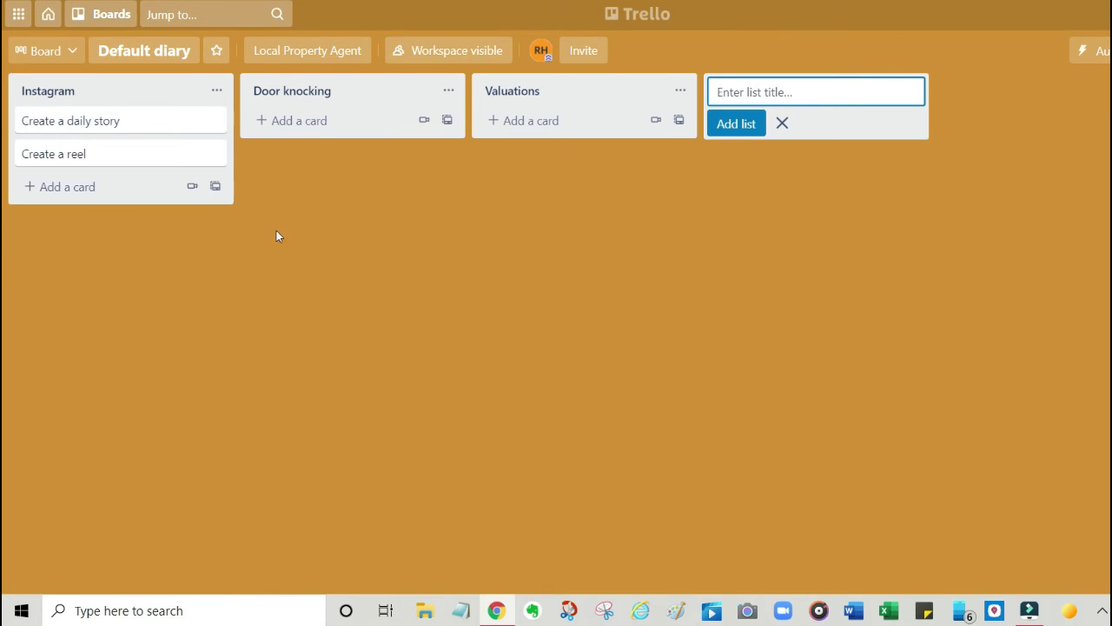
Give the "Create a daily story" card the description lines "Prepare template in Canva", "Research ideas" and "Locate resource for producing these stories ...."
click(96, 129)
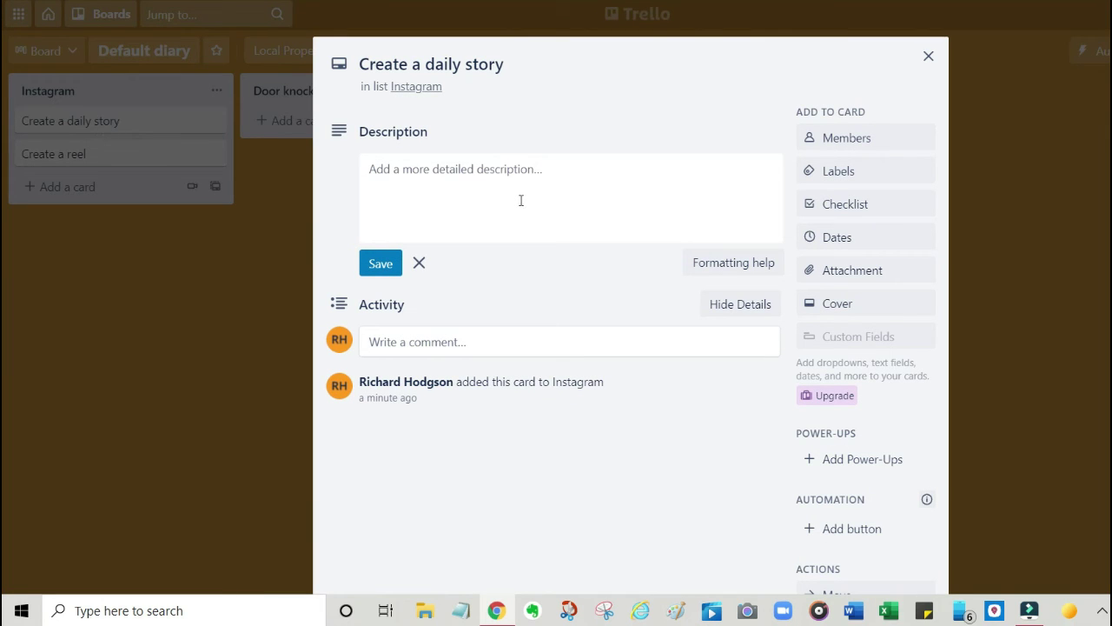
text(Prepare template in Canva)
key(Return)
text(Research ideas)
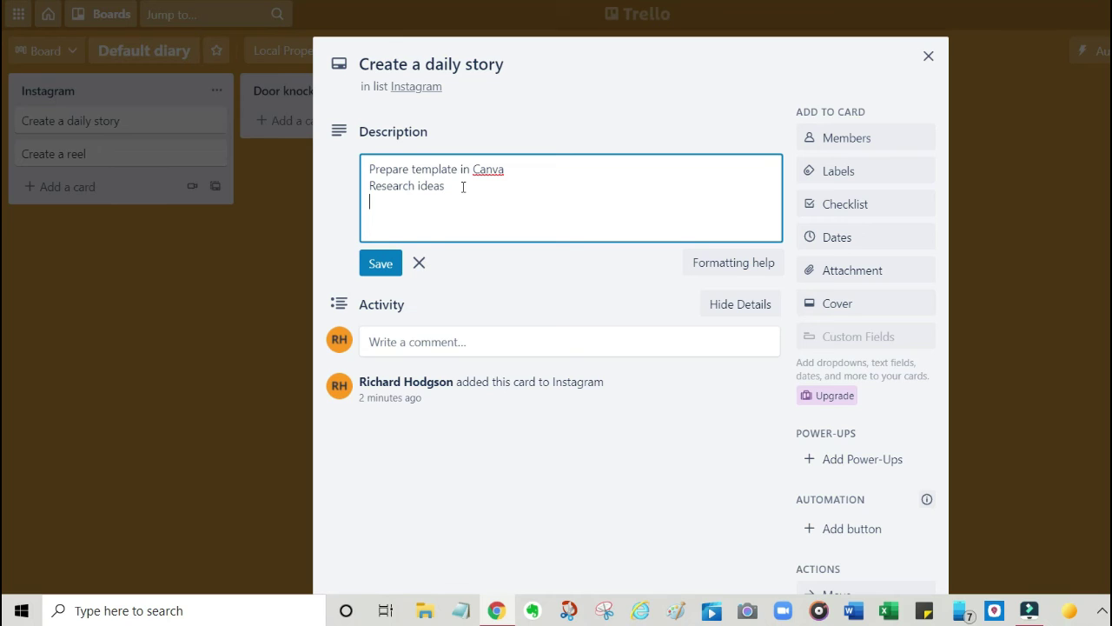
text(Locate resource for producing )
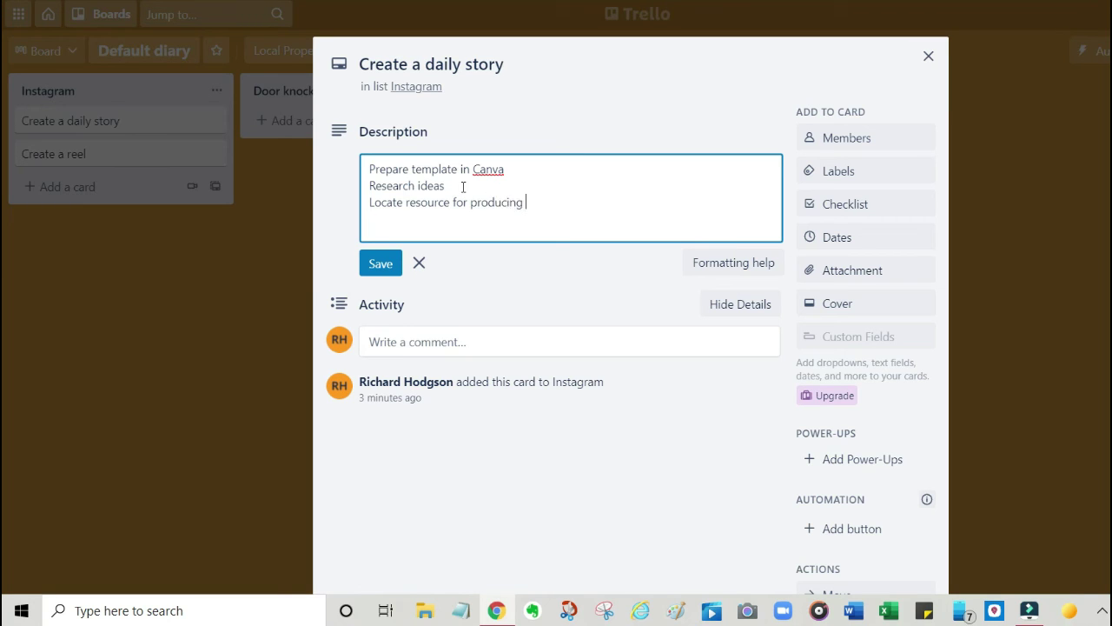
text(these stories ....)
click(376, 260)
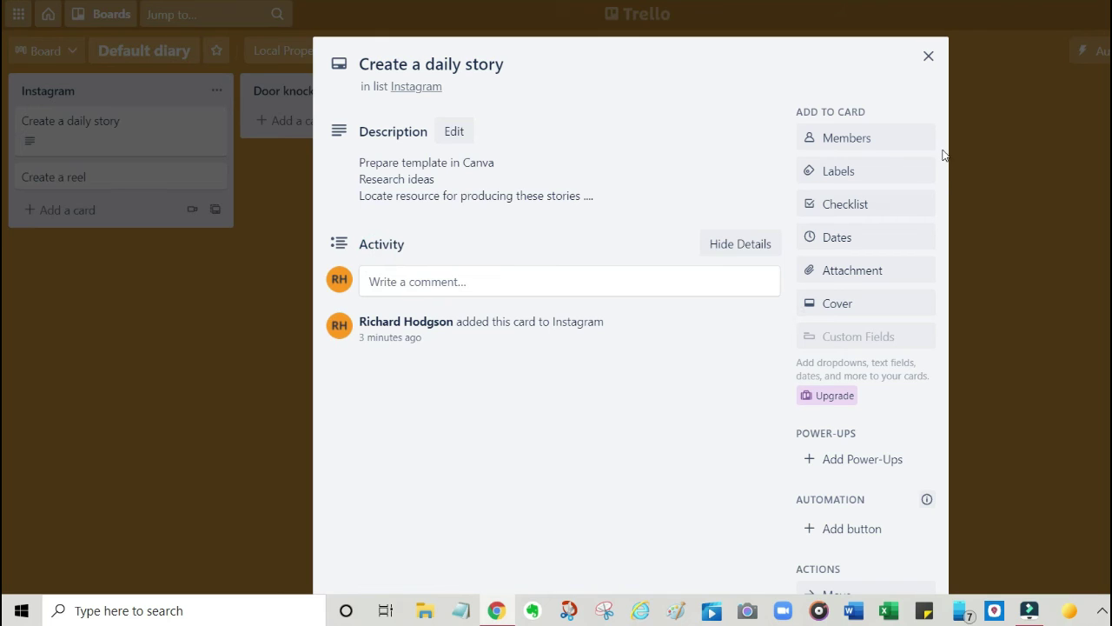
Create a turquoise label named "Social media" and apply it to the "Create a daily story" card
click(921, 172)
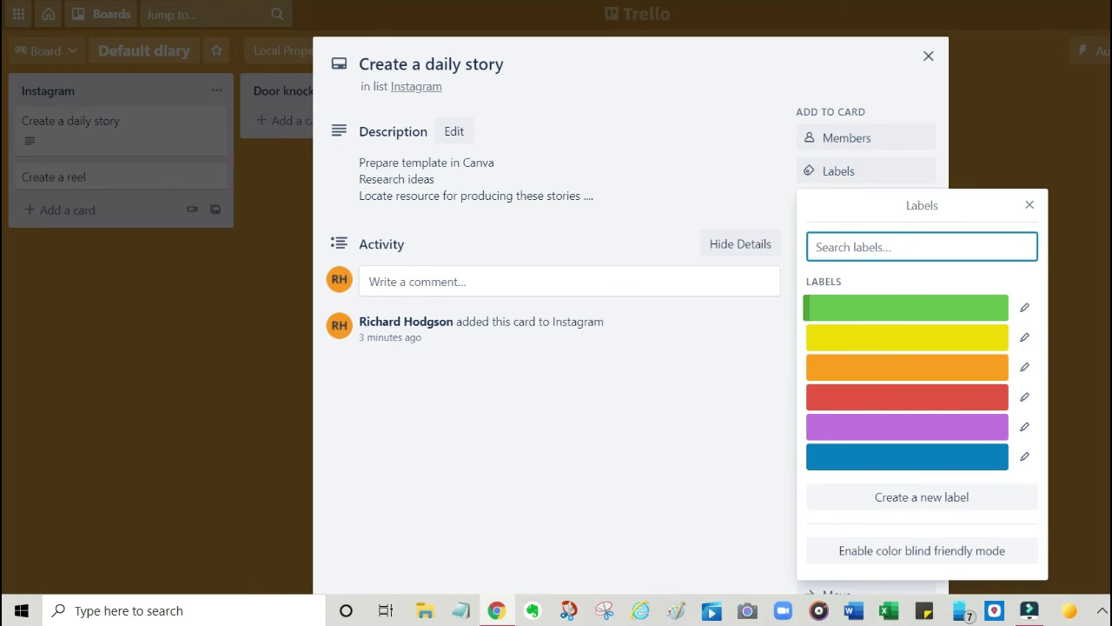
text(So)
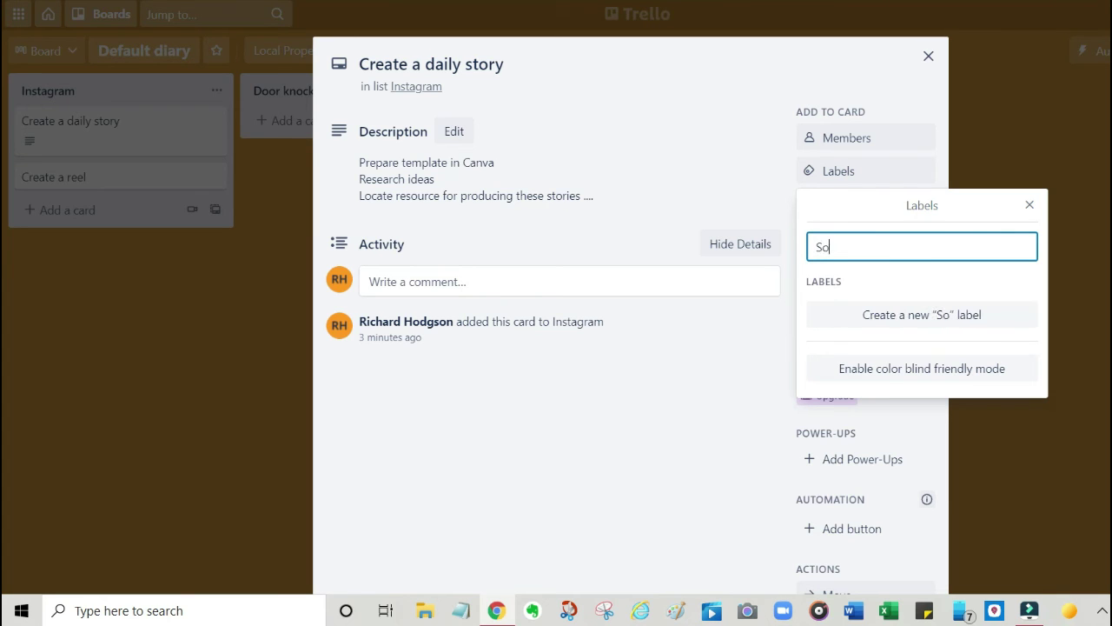
text(cial media)
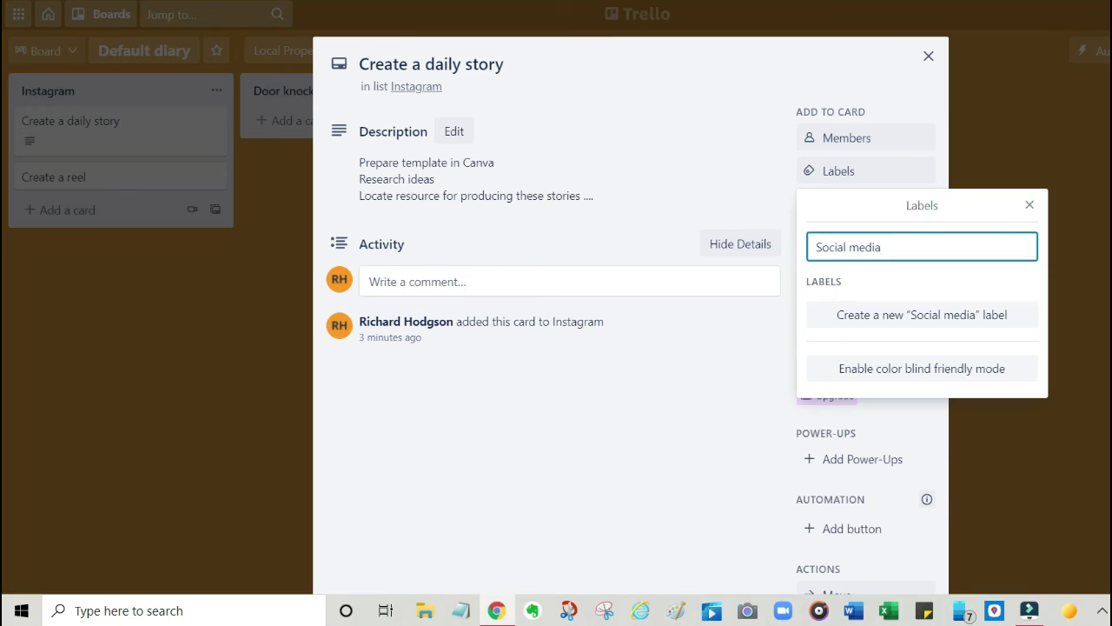
click(966, 318)
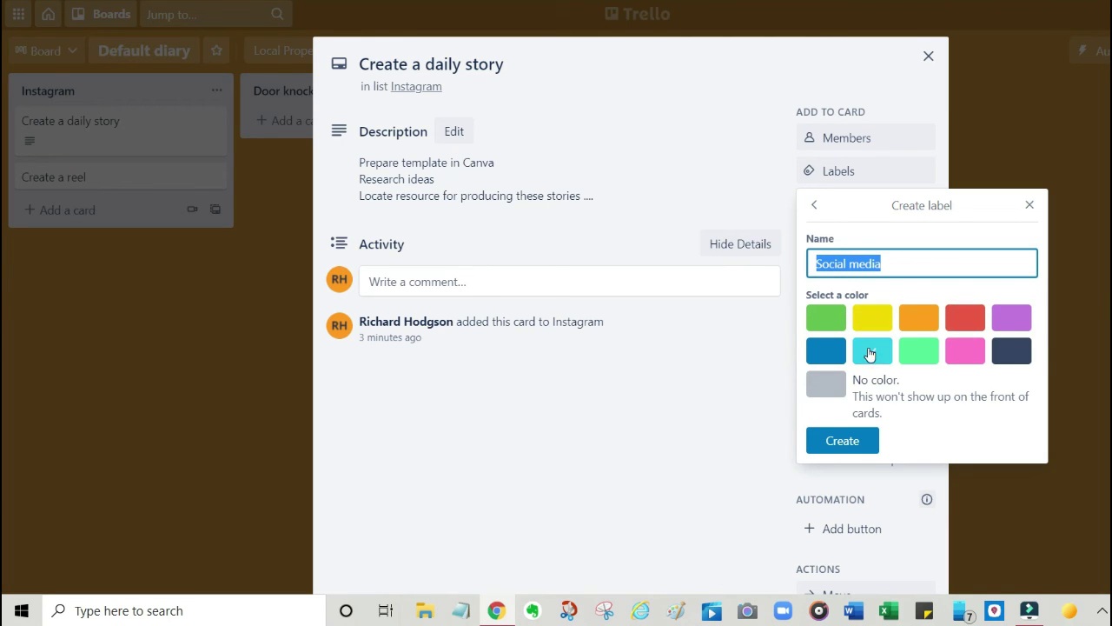
click(870, 444)
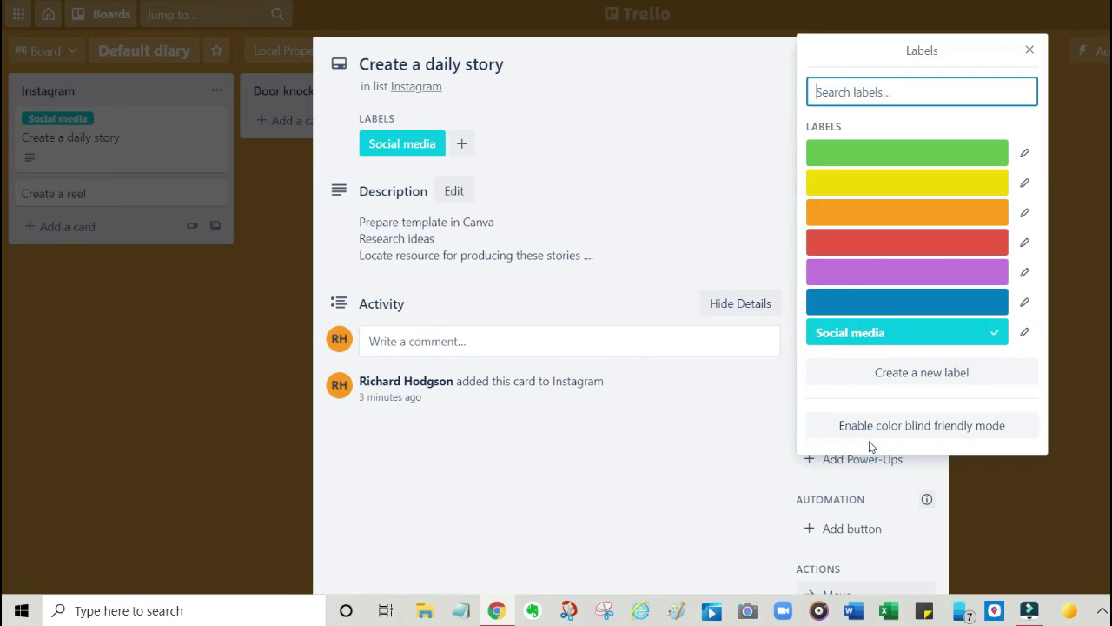
click(1030, 50)
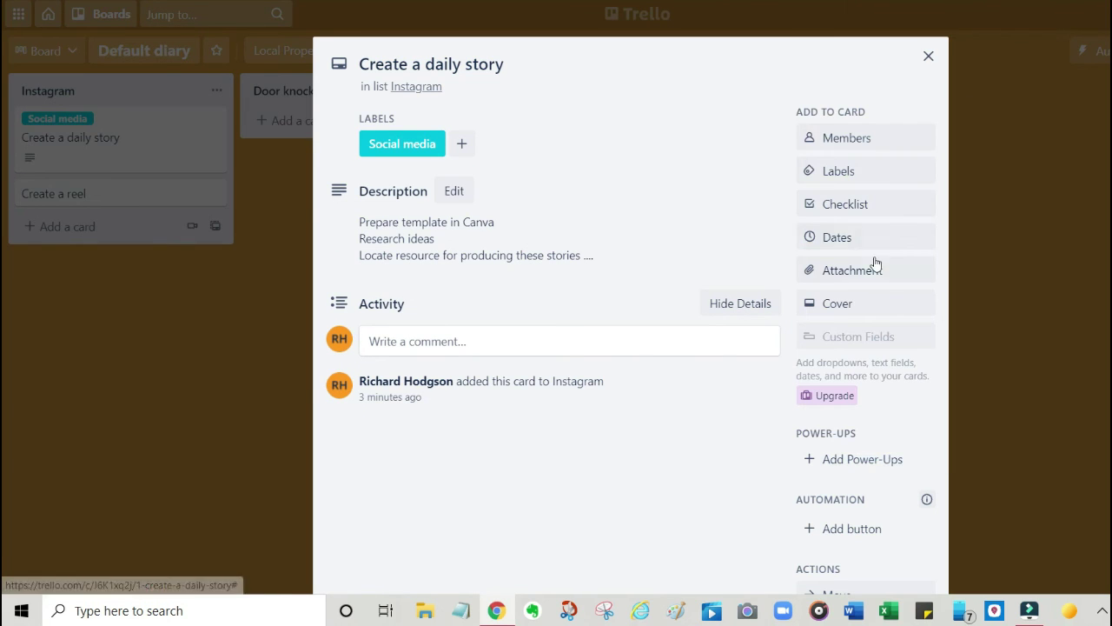
Add a checklist titled "Checklist" to the card with the item "purchase sample templates"
click(857, 208)
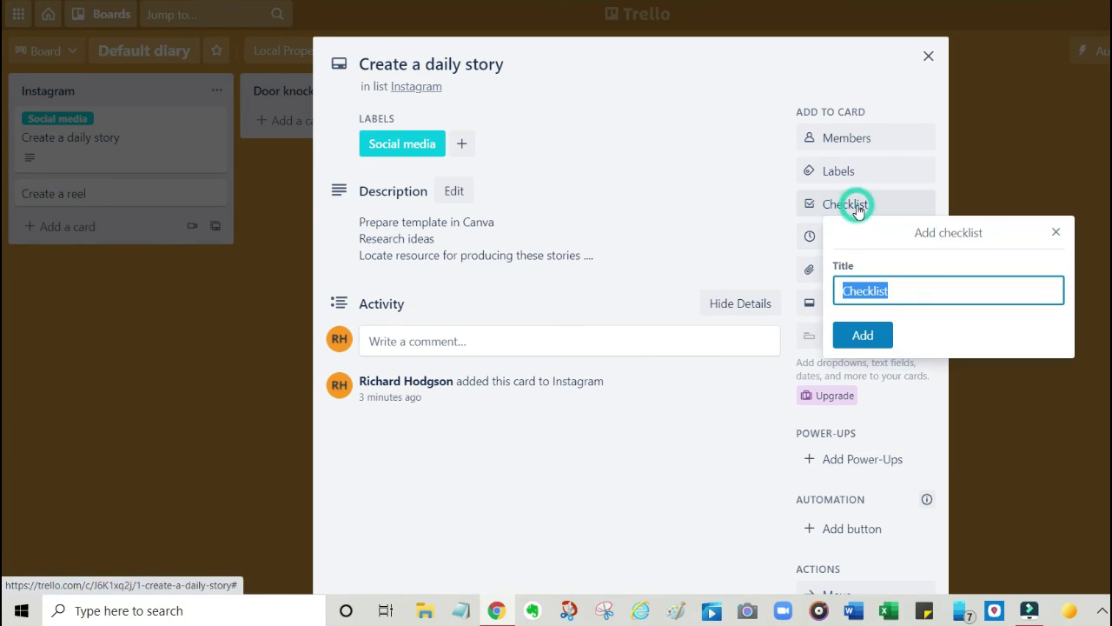
click(859, 335)
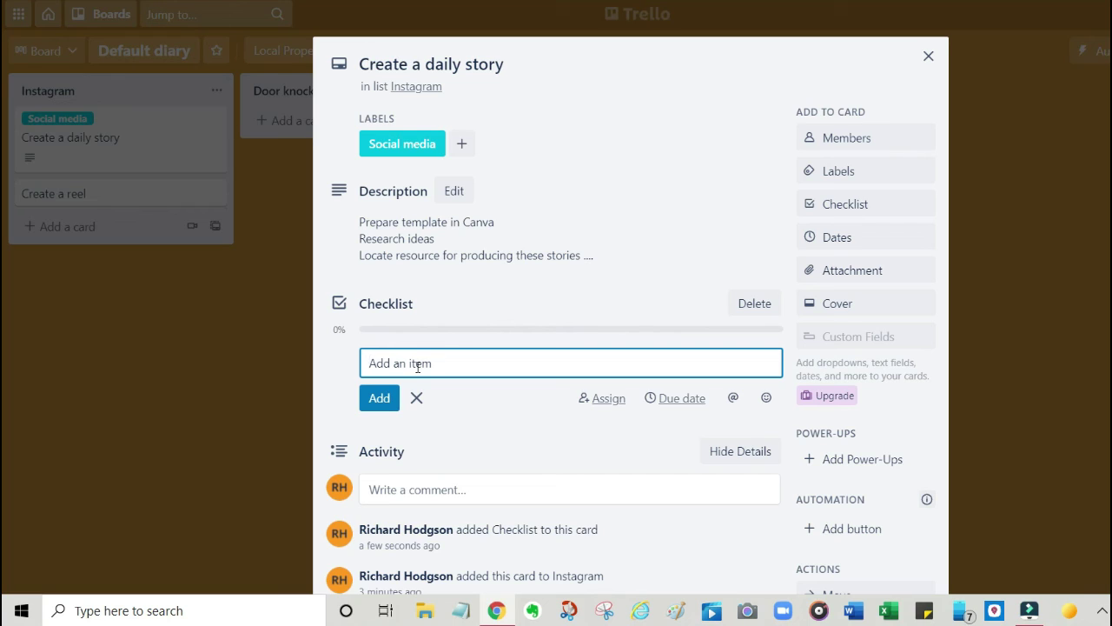
text(purchase sample templates)
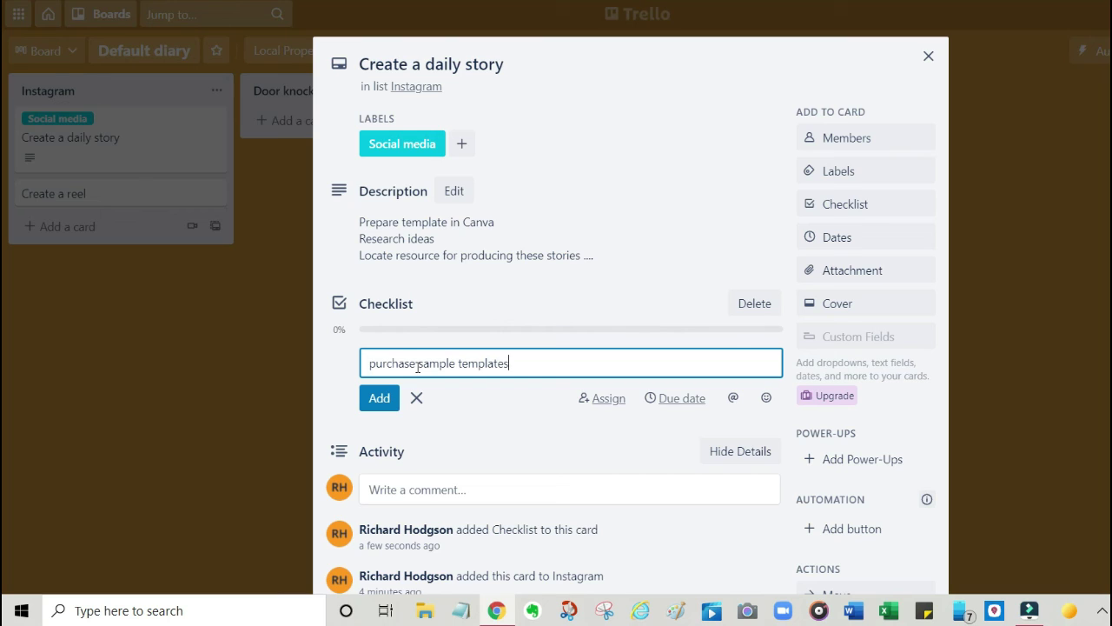
click(379, 405)
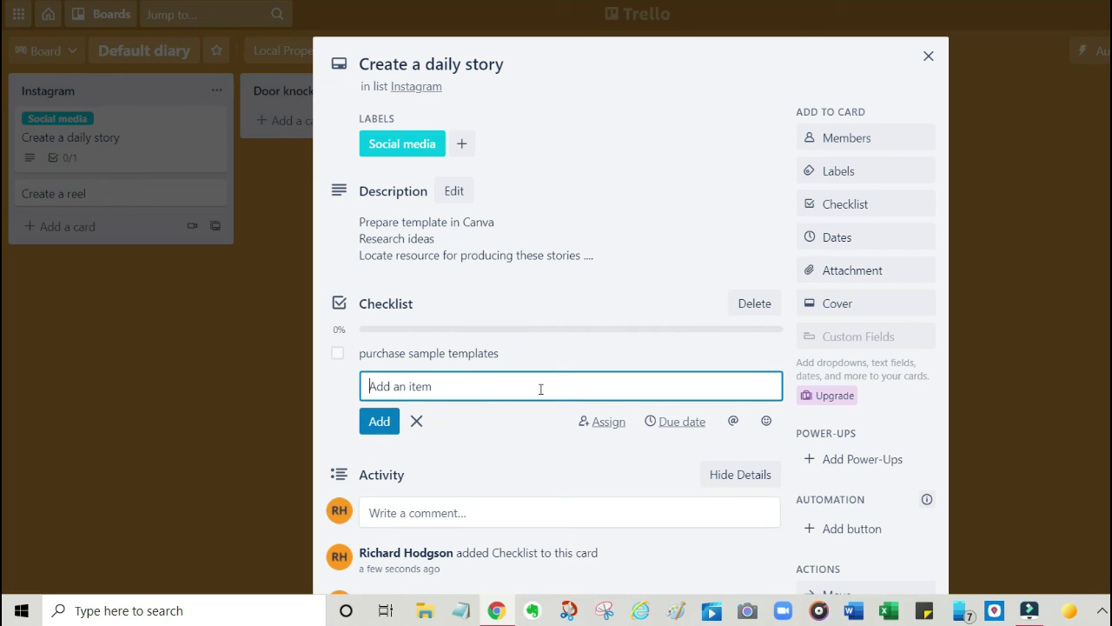
Add the items "create Monday motivation story" and "Create Friday funny story" to the card's checklist
text(create mon)
text(motivation)
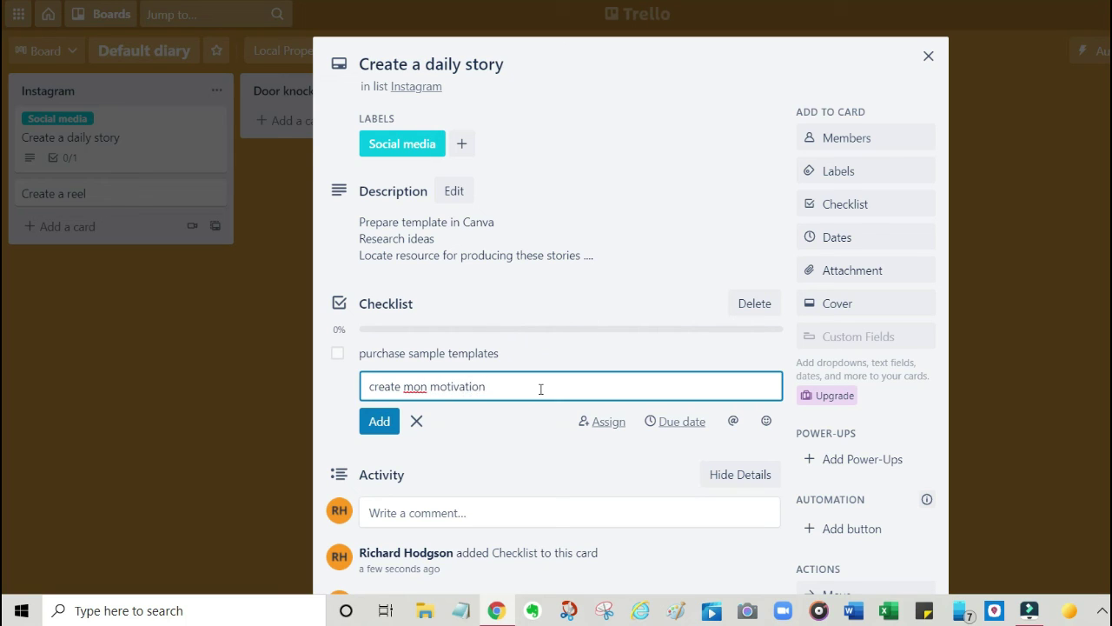
text( stori)
key(BackSpace)
text(y)
drag(404, 386, 428, 387)
text(Monday)
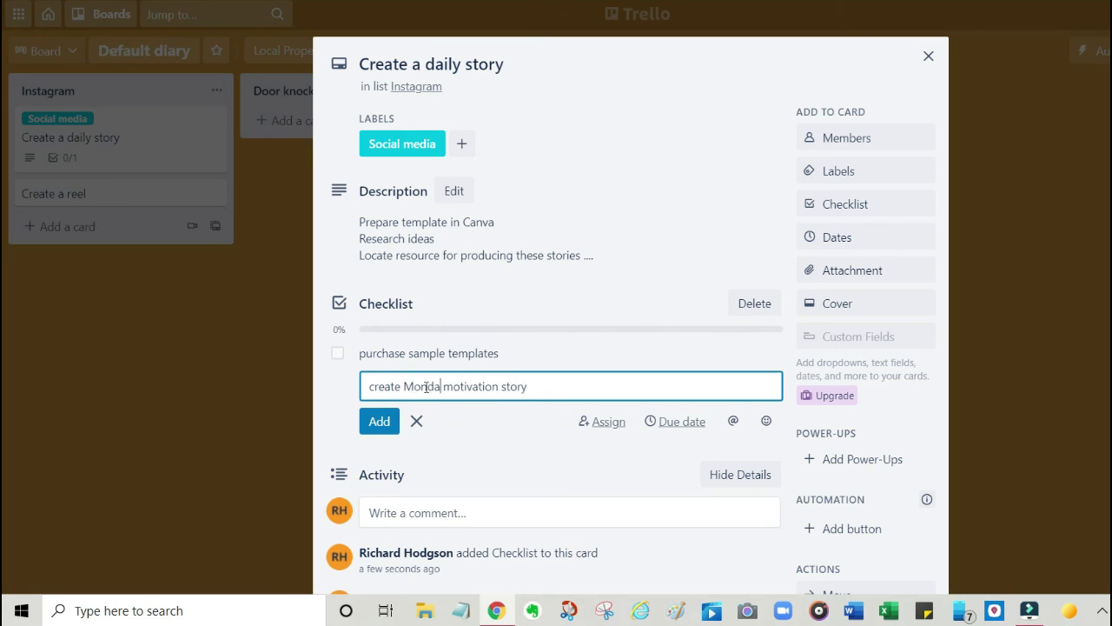
click(379, 421)
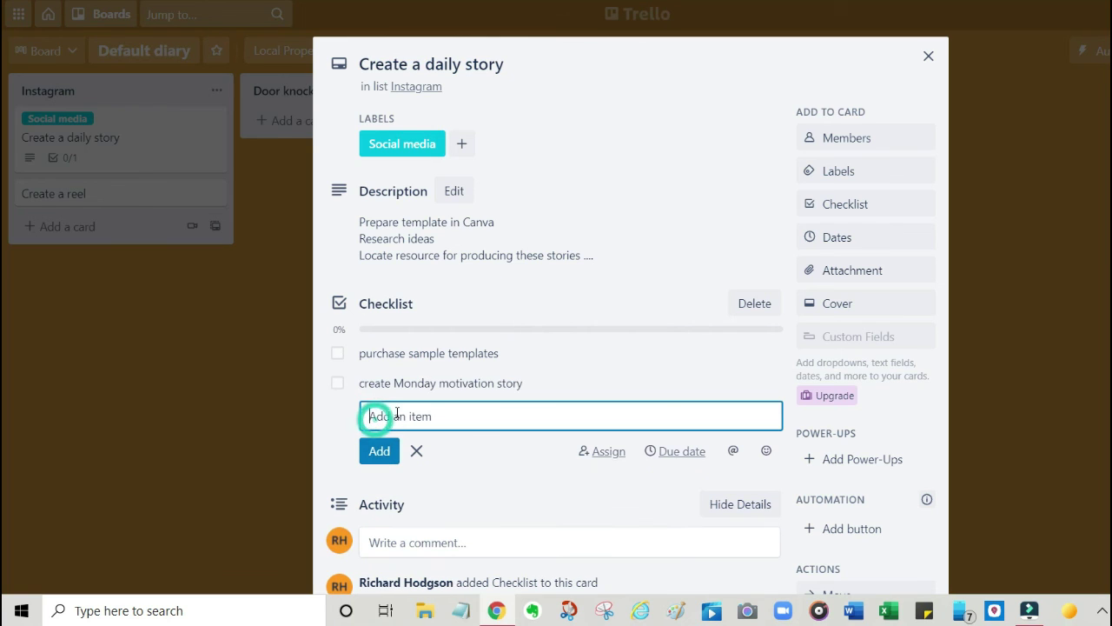
text(Cr)
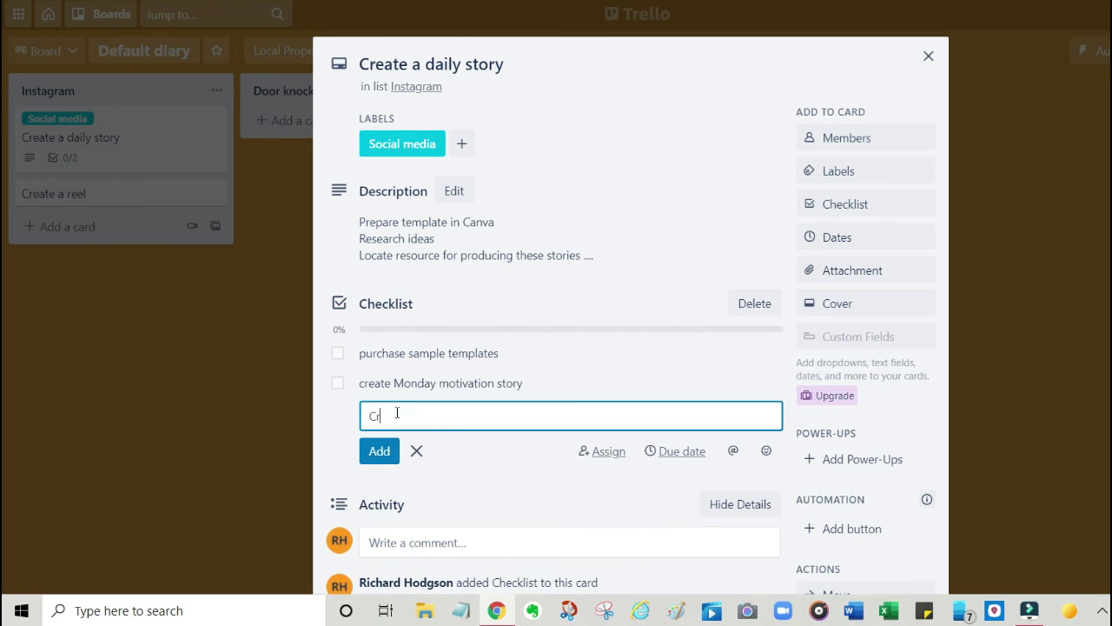
text(eate Friday funny story)
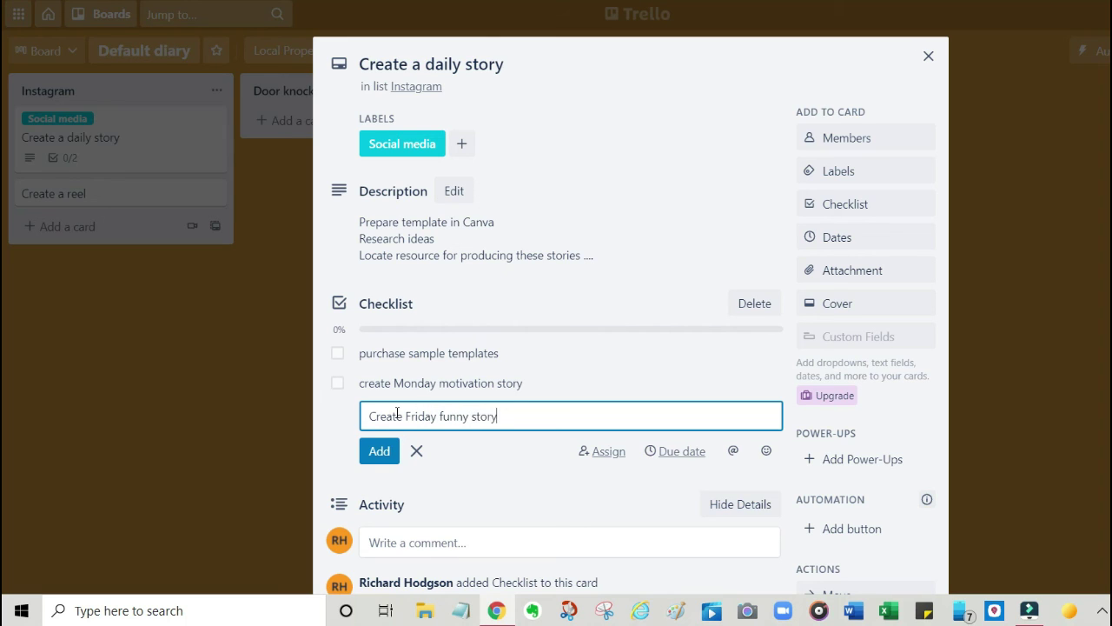
click(374, 453)
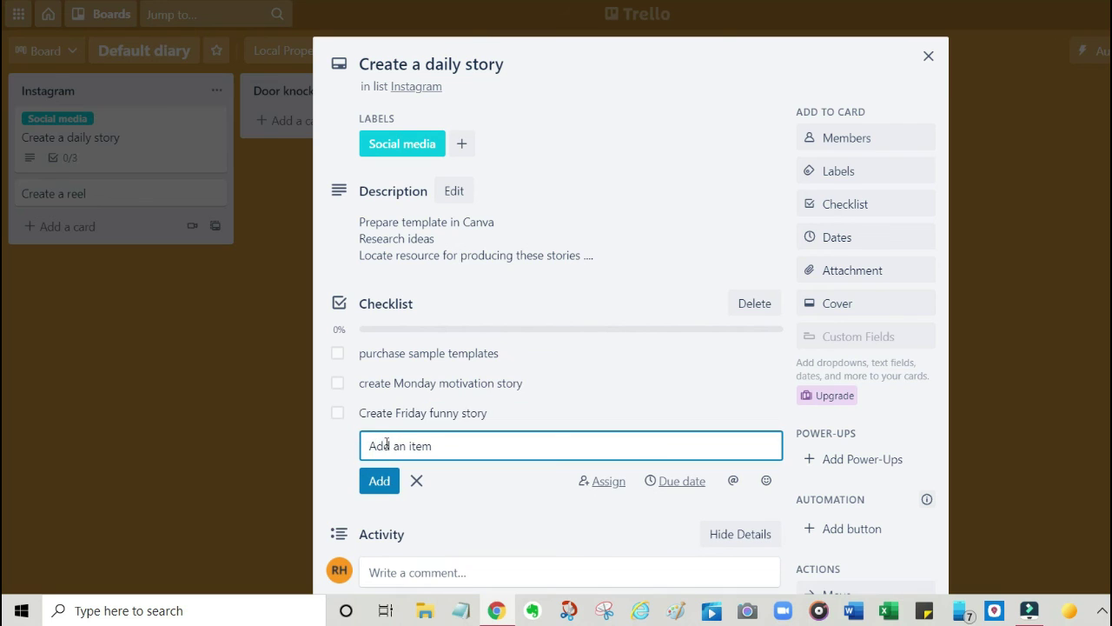
Try checking off the first two checklist items and hiding the checked ones, and restore both as unchecked
click(337, 355)
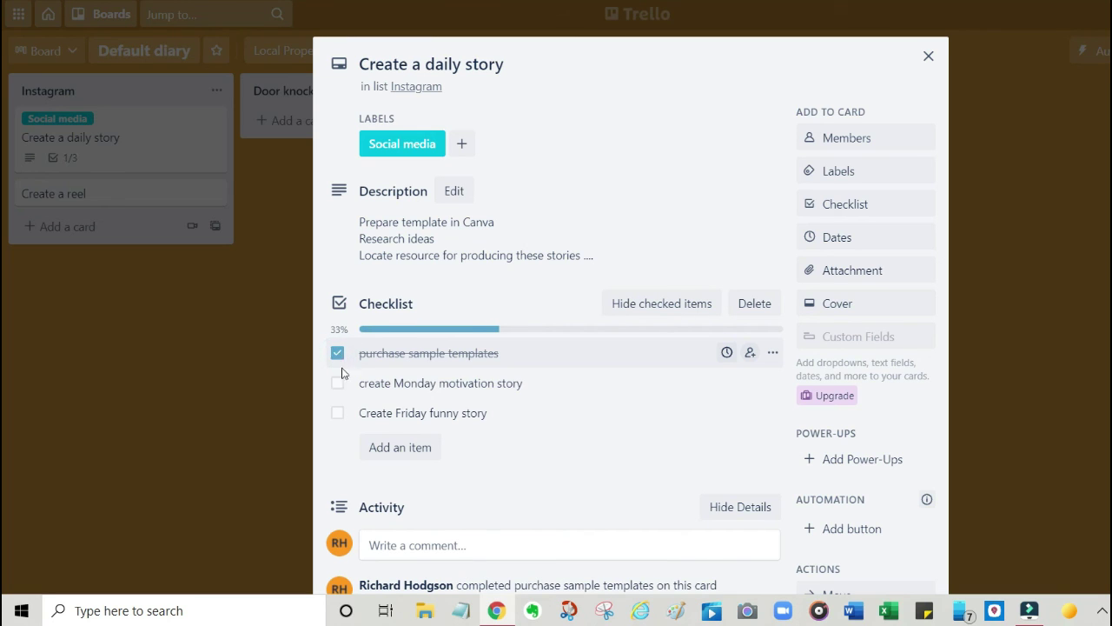
click(339, 385)
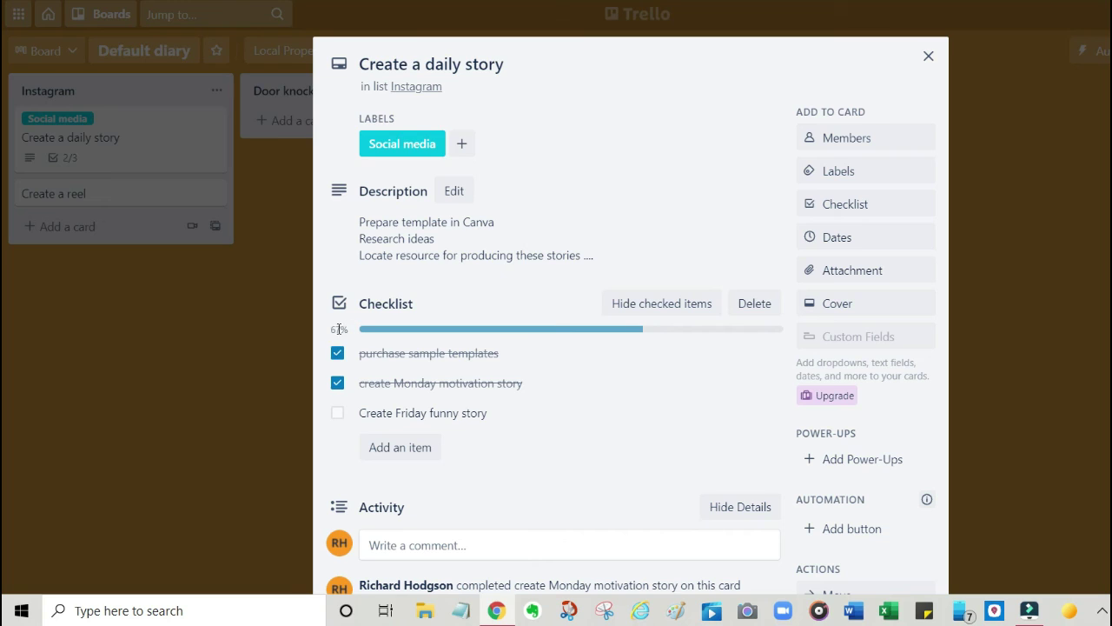
click(651, 305)
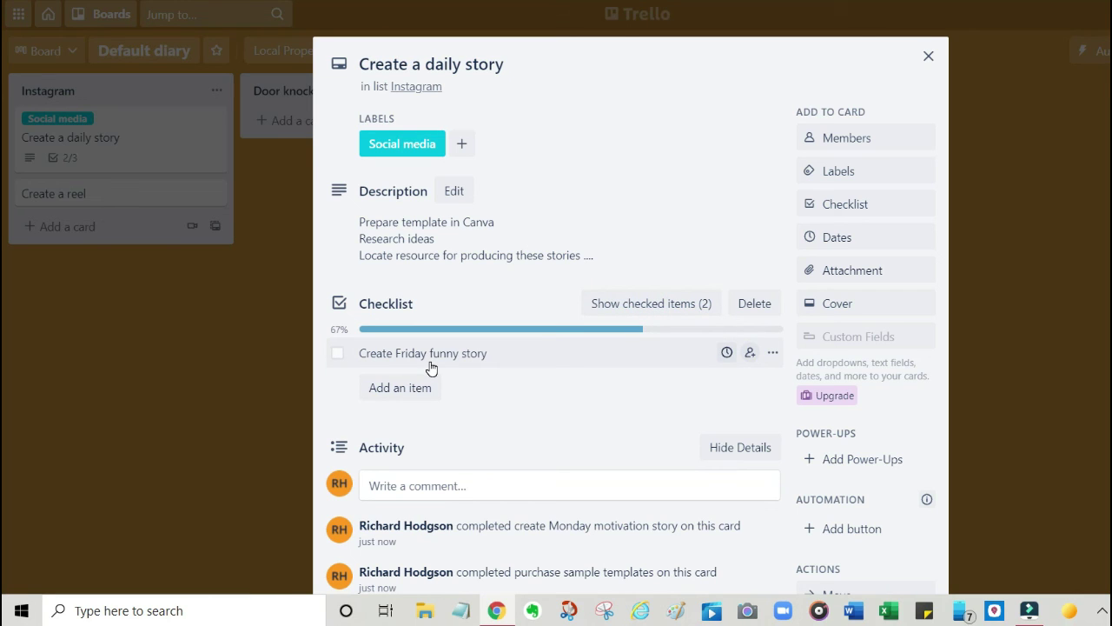
click(693, 306)
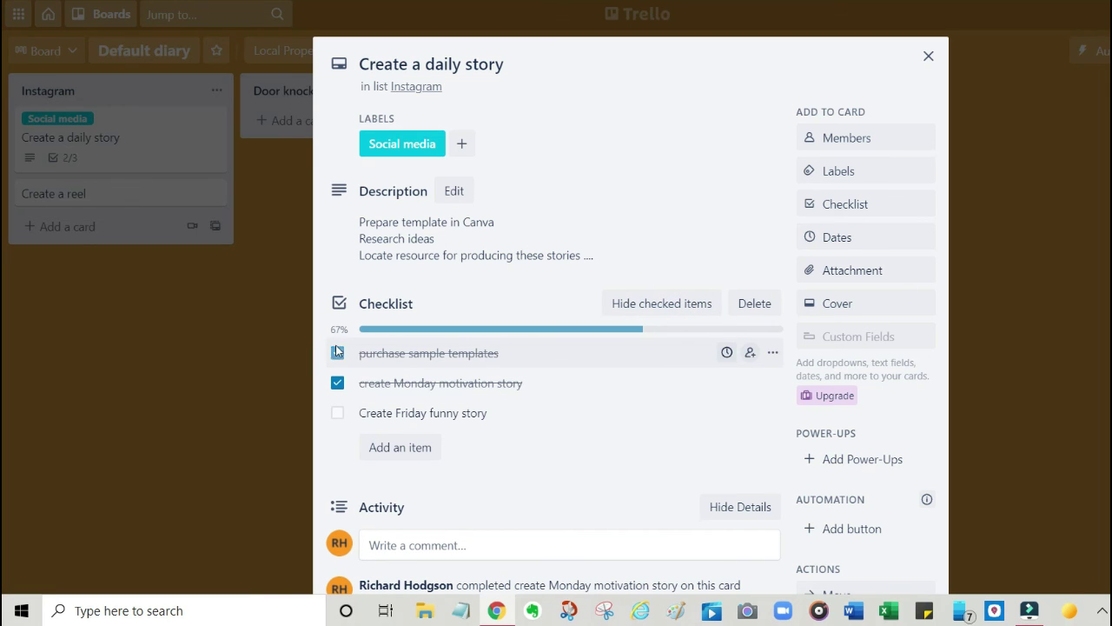
click(337, 382)
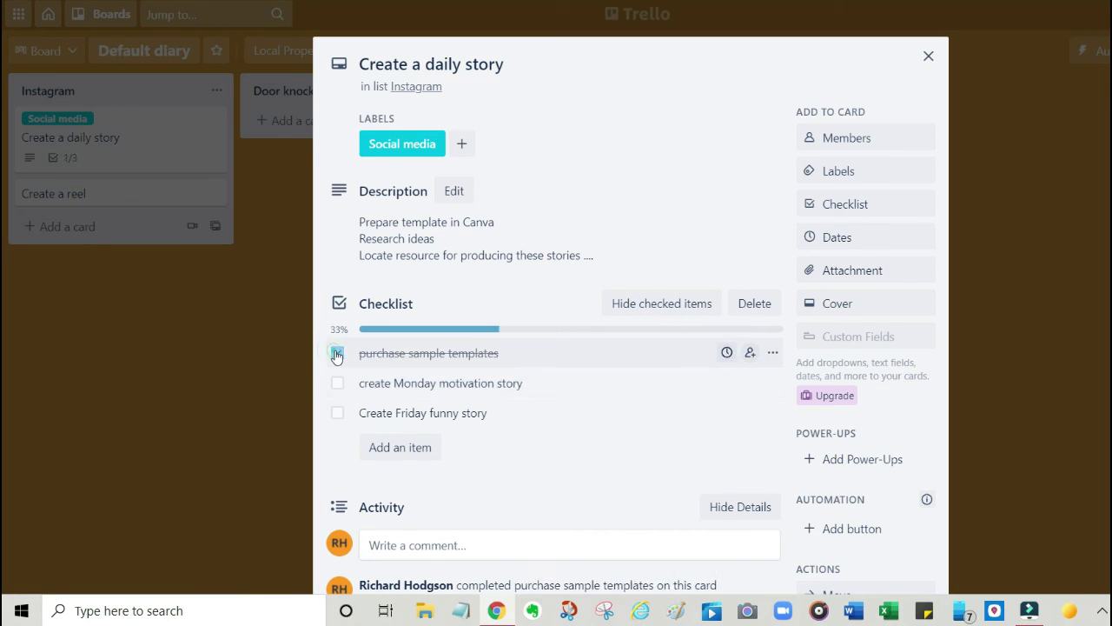
click(338, 353)
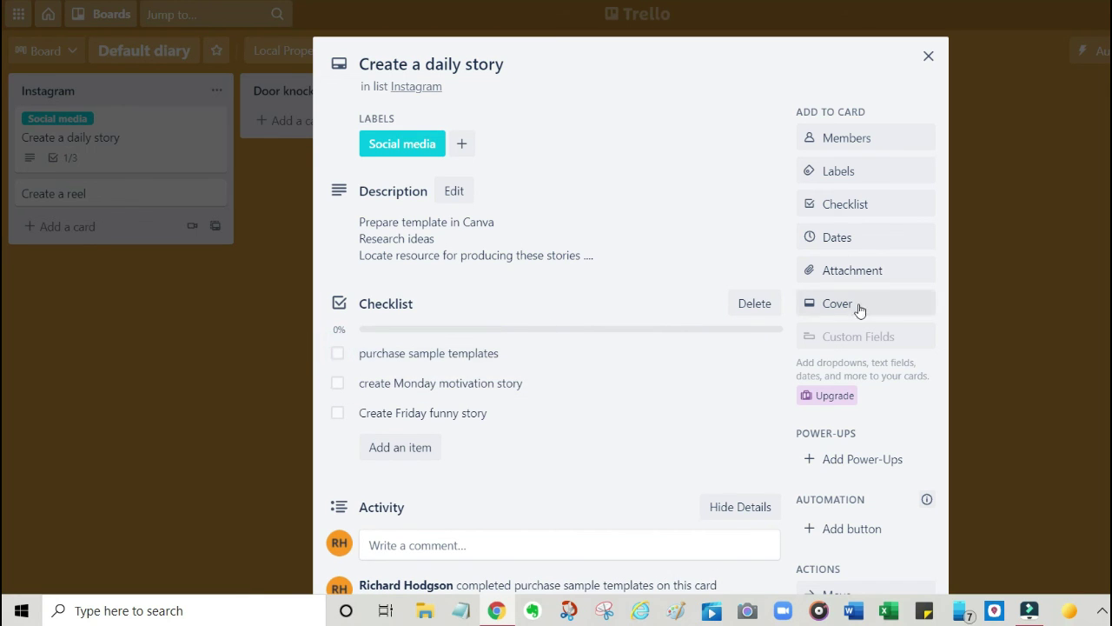
Set the card's due date to 18/10/2021 at 14:00 with a reminder 1 hour before
click(846, 238)
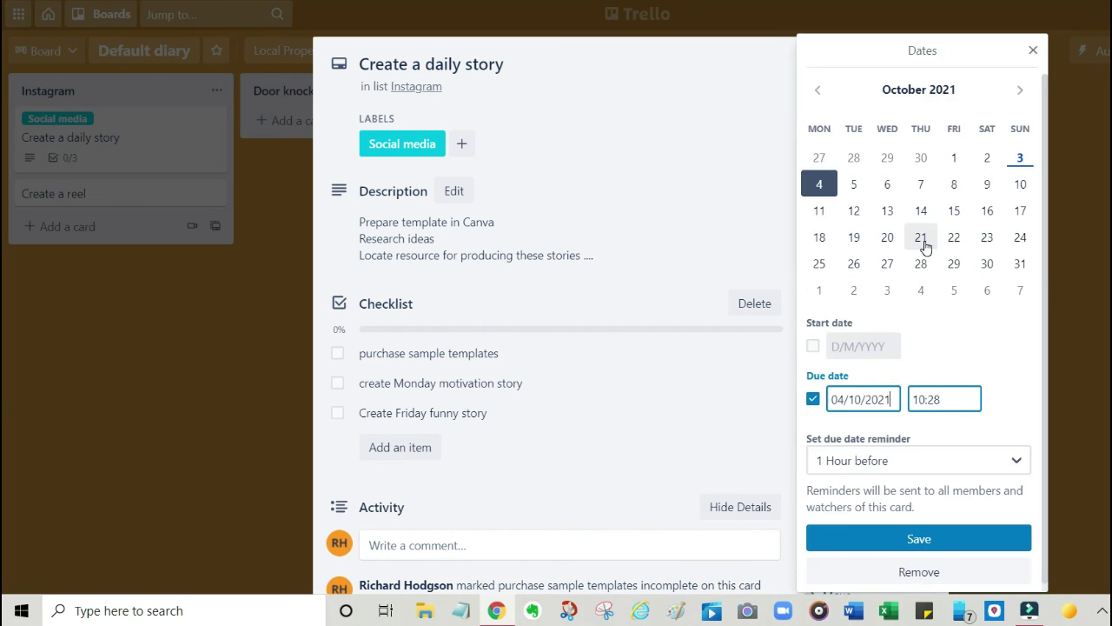
click(923, 243)
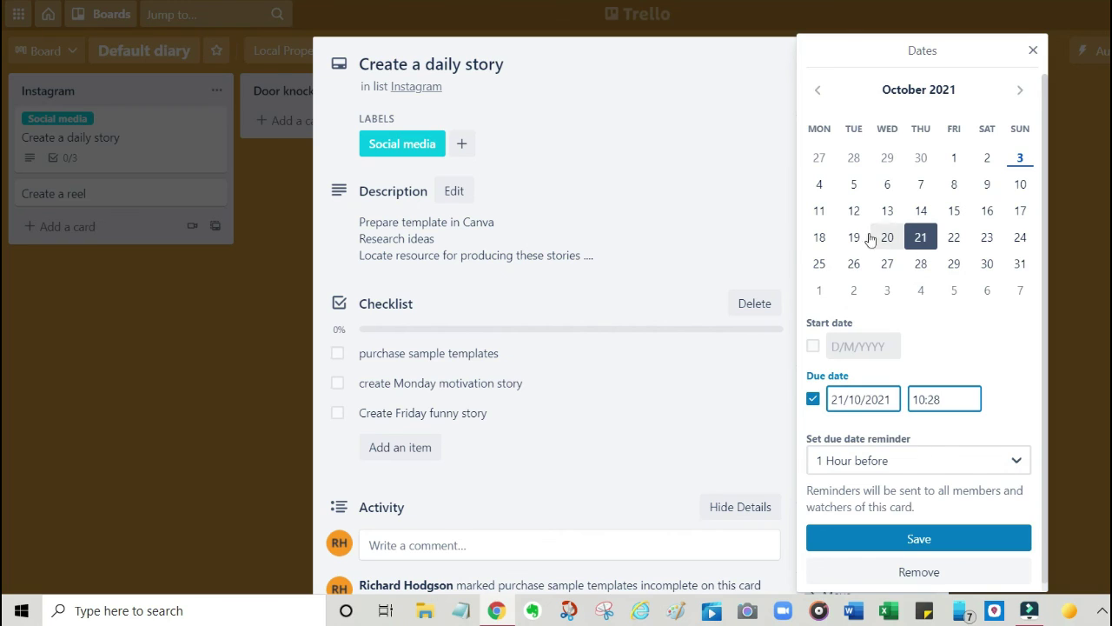
click(821, 240)
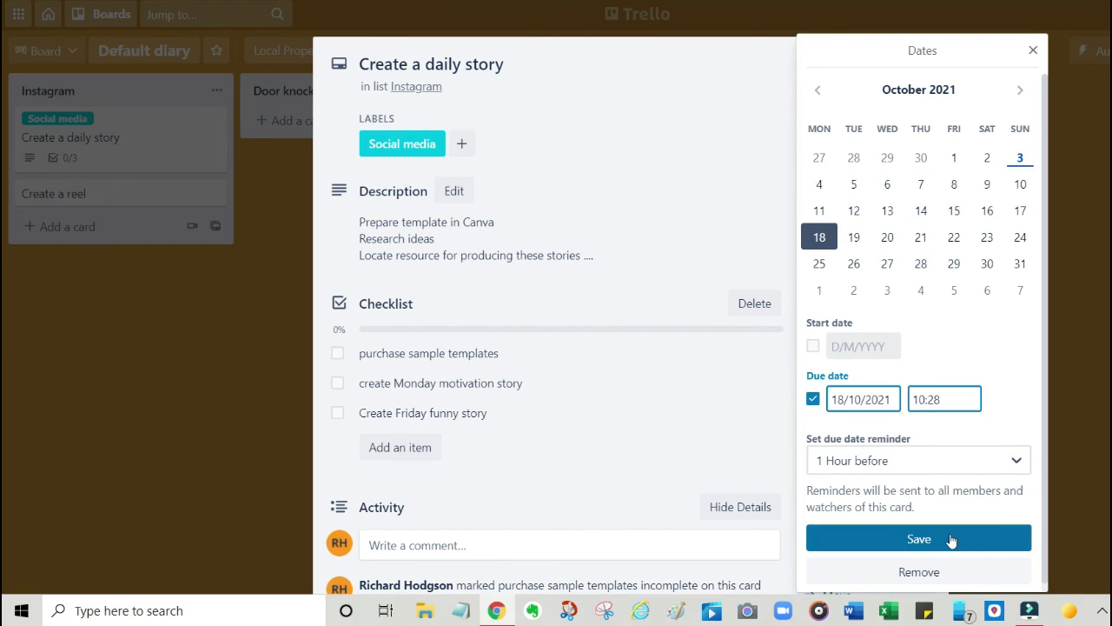
click(948, 396)
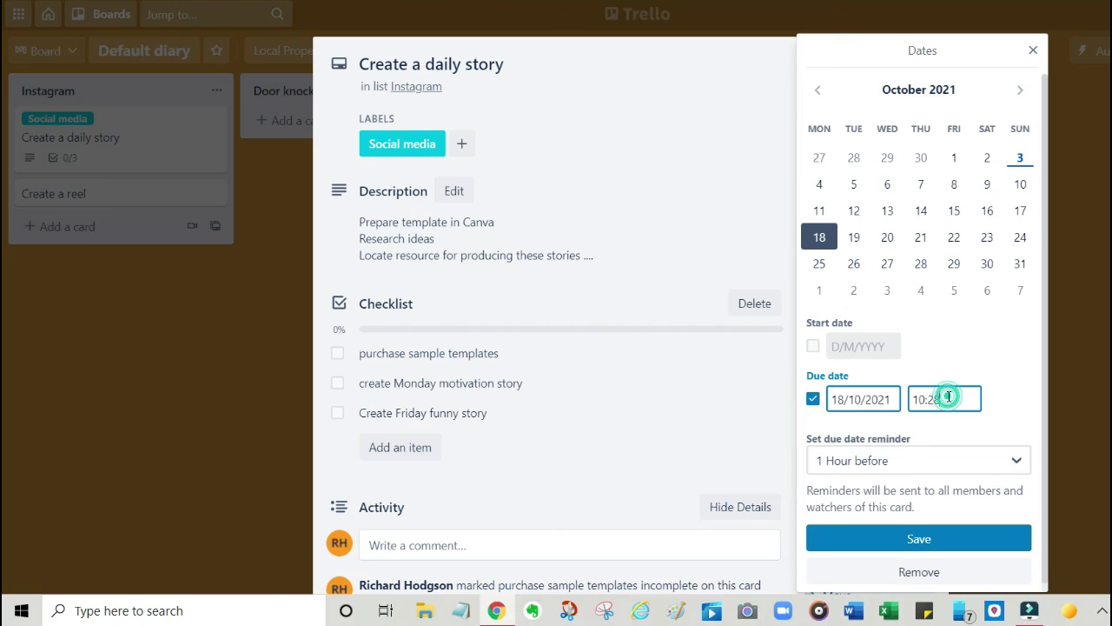
drag(947, 397, 902, 401)
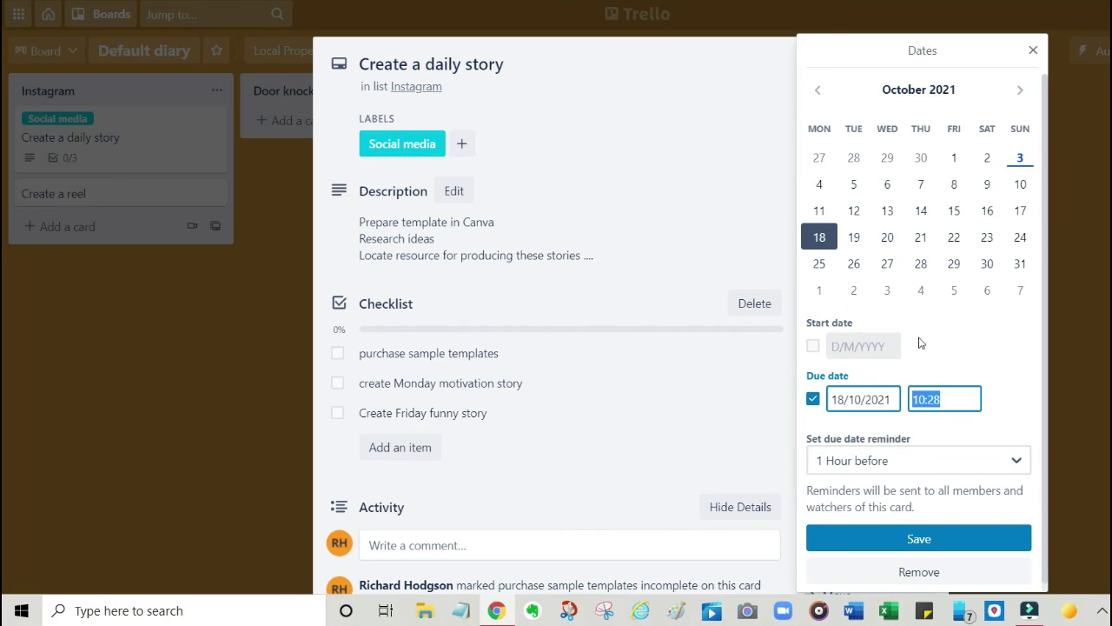
text(14:00)
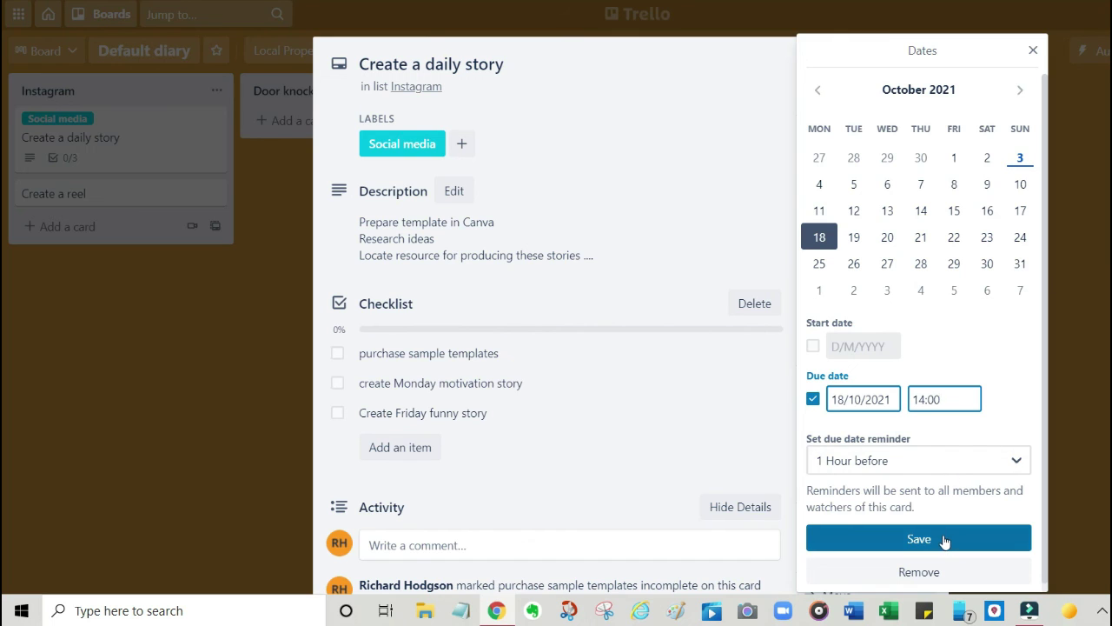
click(918, 538)
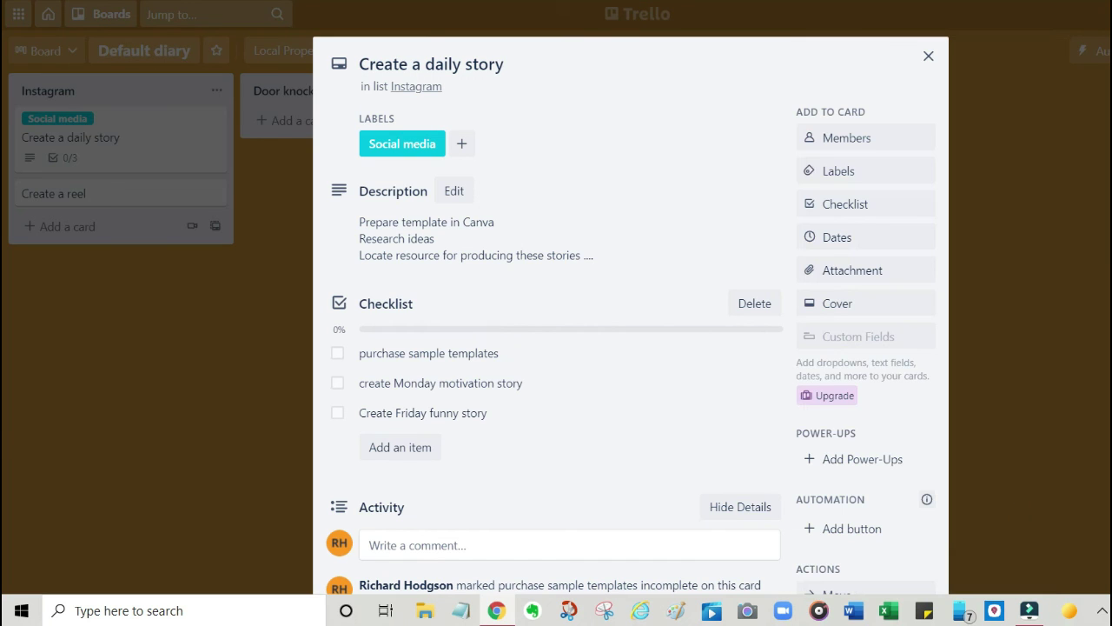
click(892, 278)
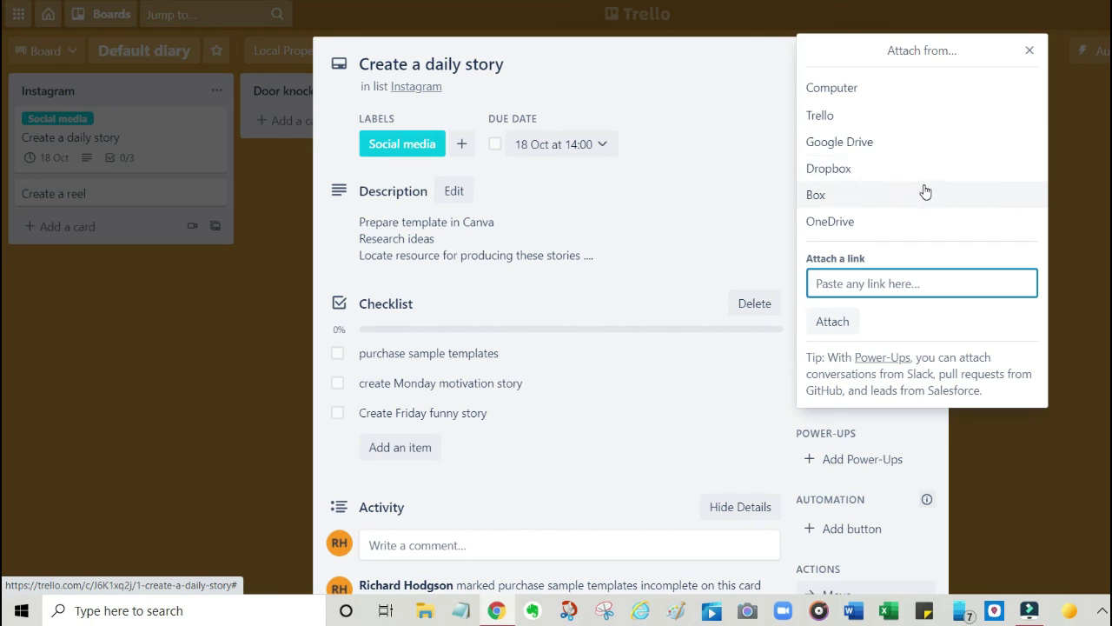
click(1031, 51)
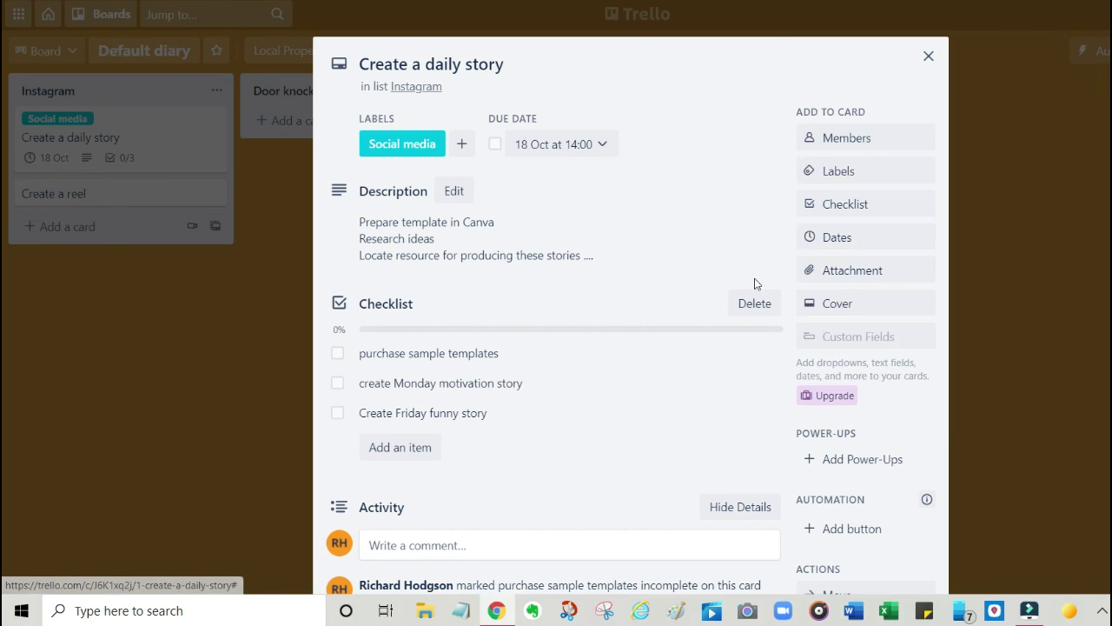
Look over the checklist and activity of the "Create a daily story" card and close the card
scroll(663, 281, down, 2)
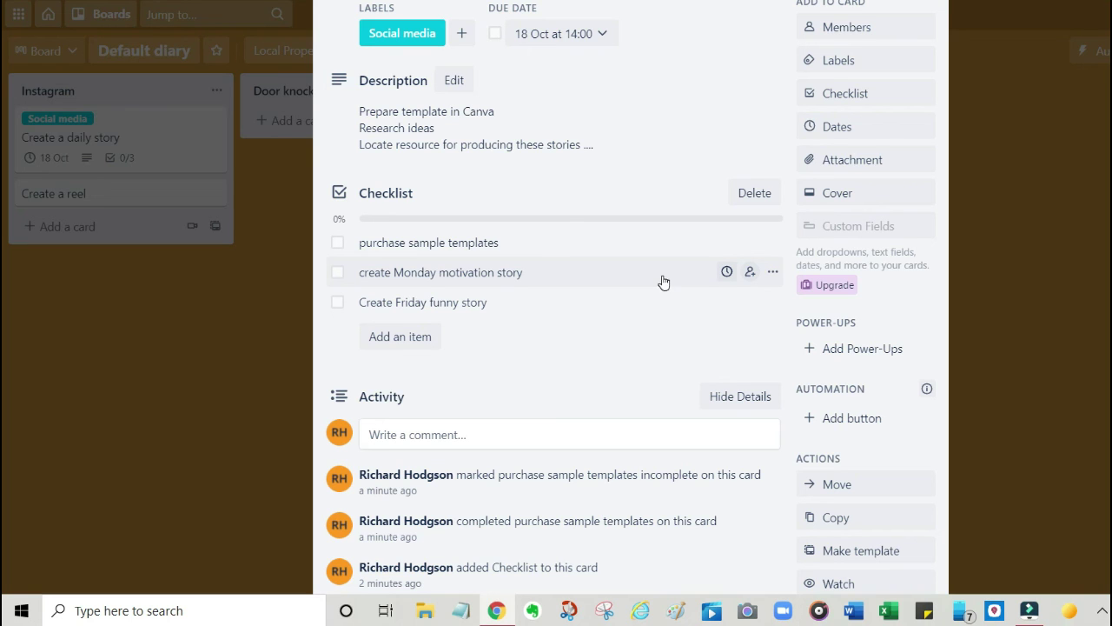
scroll(606, 282, up, 2)
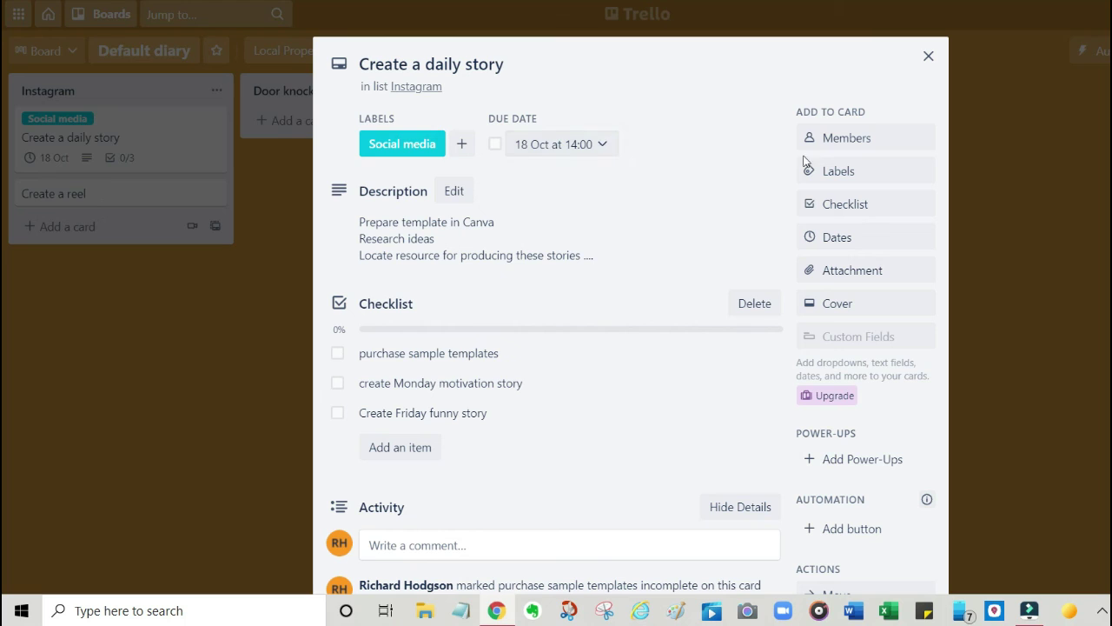
click(927, 58)
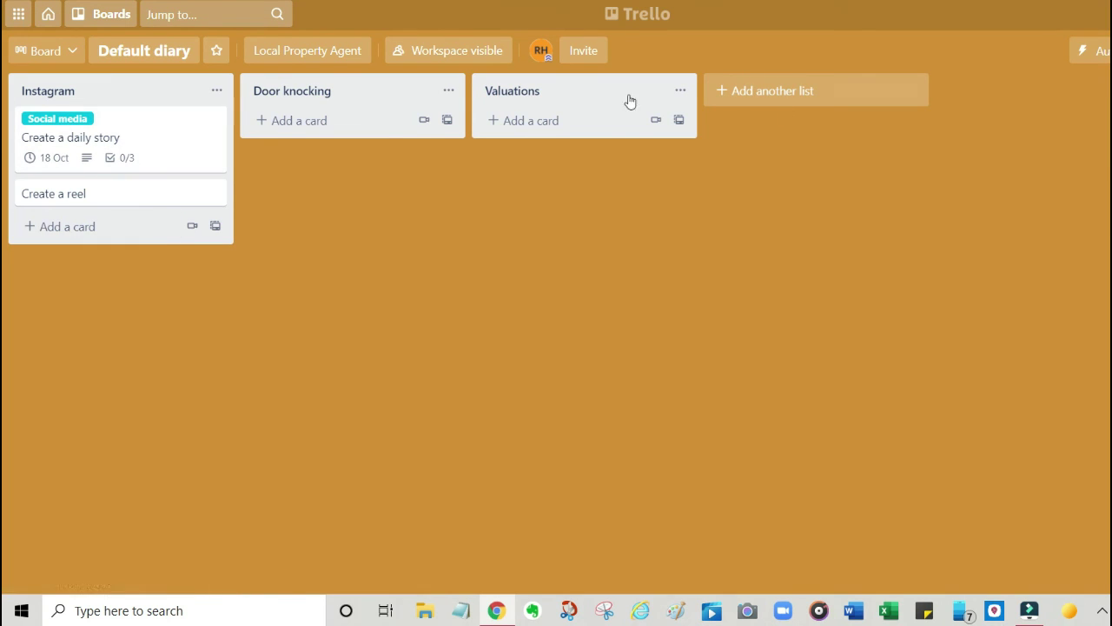
Search Trello for "reel", view the "Create a reel" card from the Default diary board, and close it
click(205, 8)
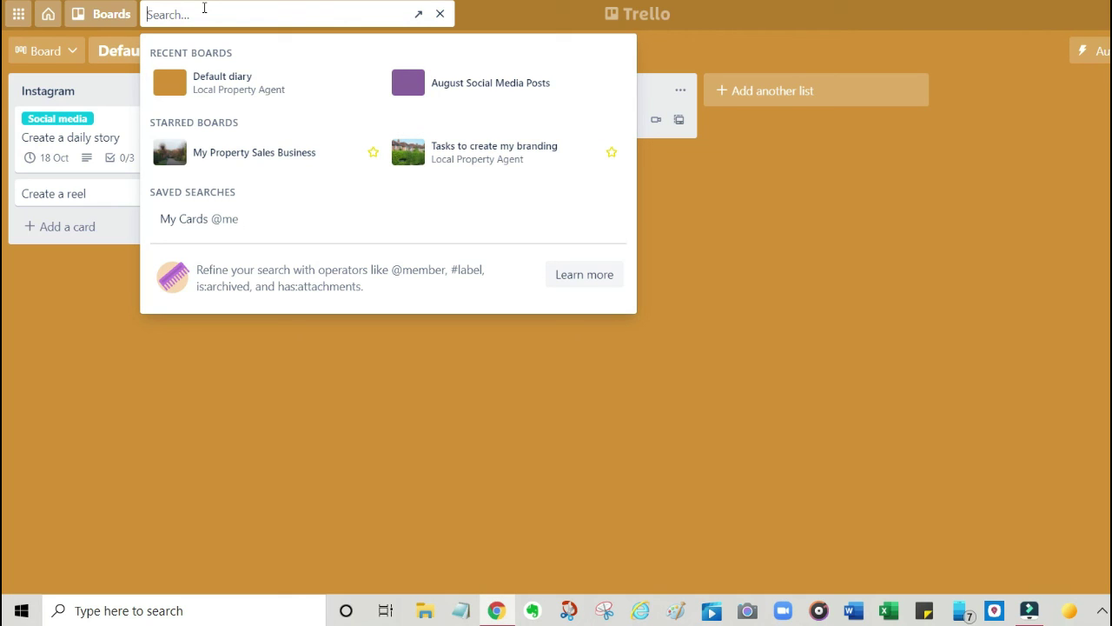
text(reel)
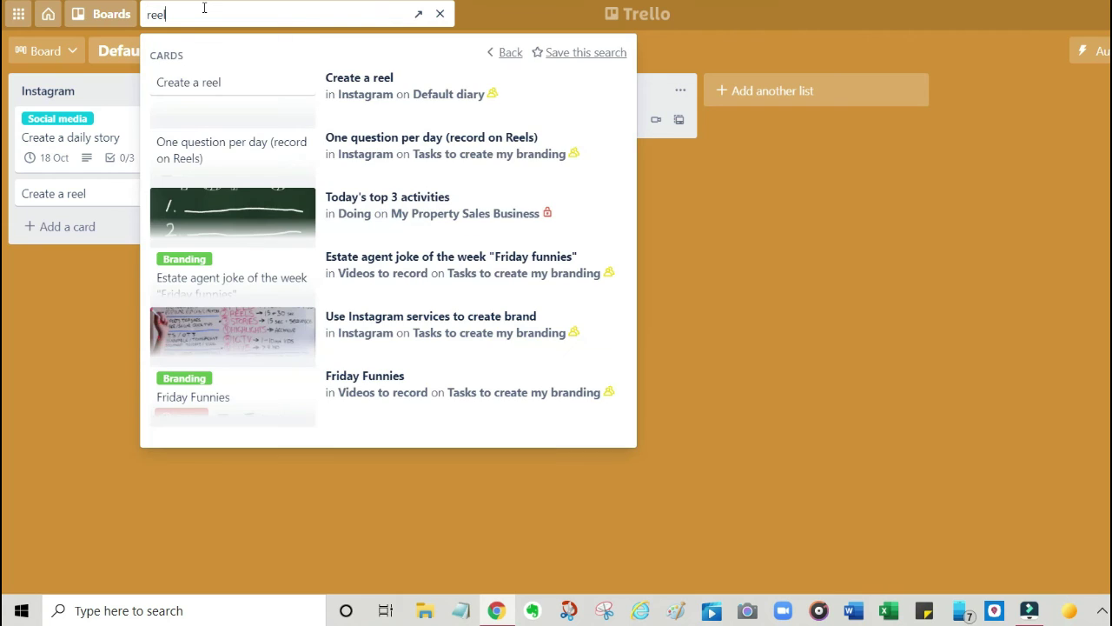
click(365, 87)
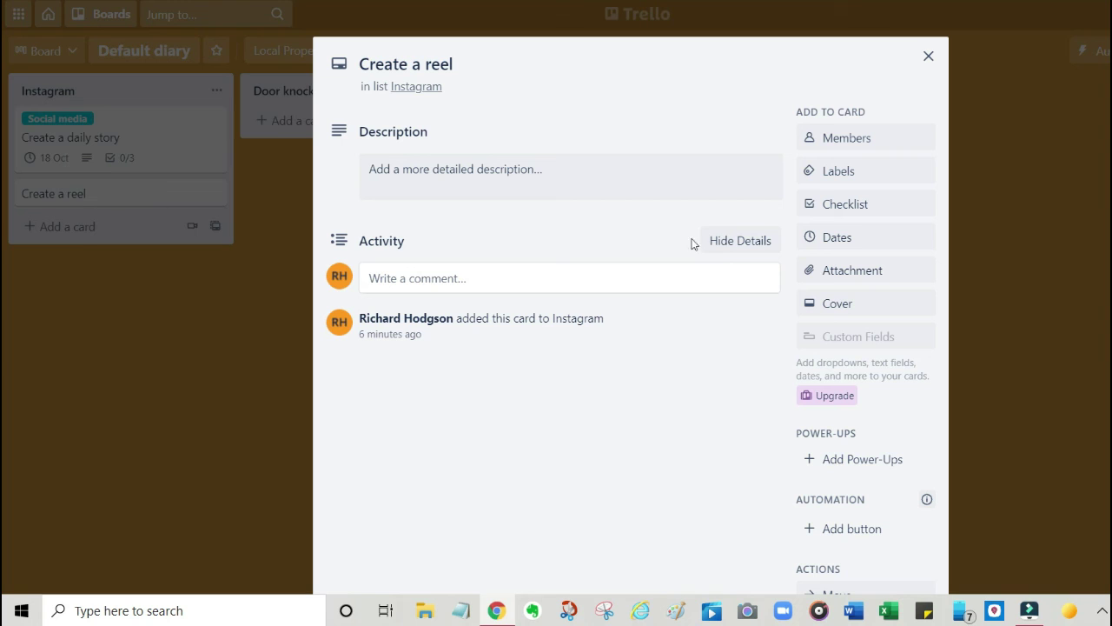
click(931, 48)
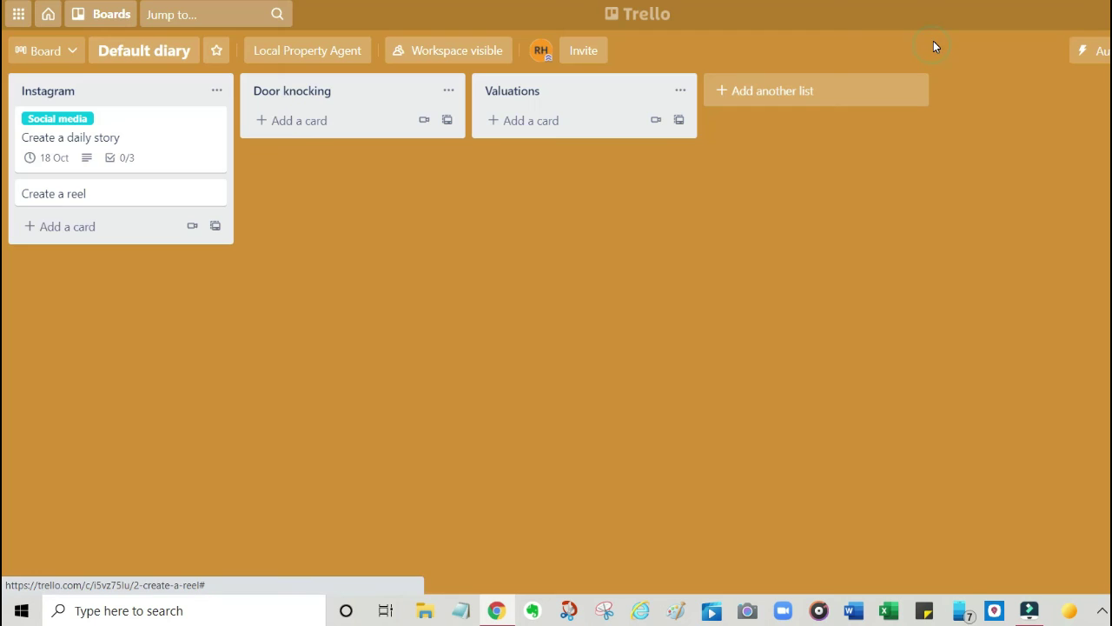
Examine the actions available for the "Create a reel" card in the Instagram list, including Archive, and close the card
click(88, 197)
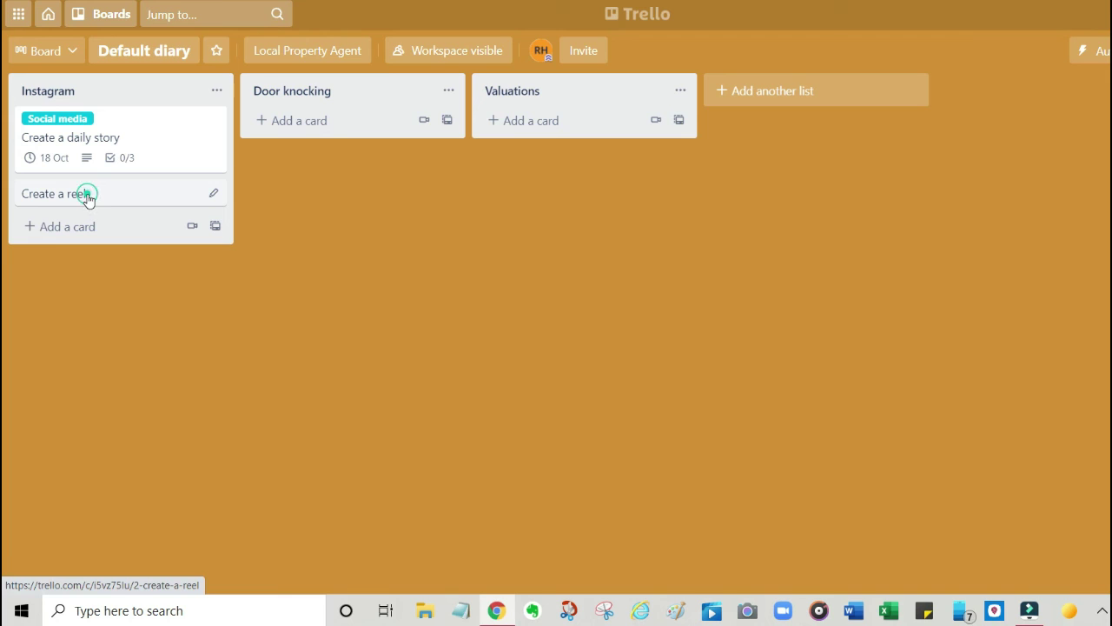
scroll(955, 336, down, 2)
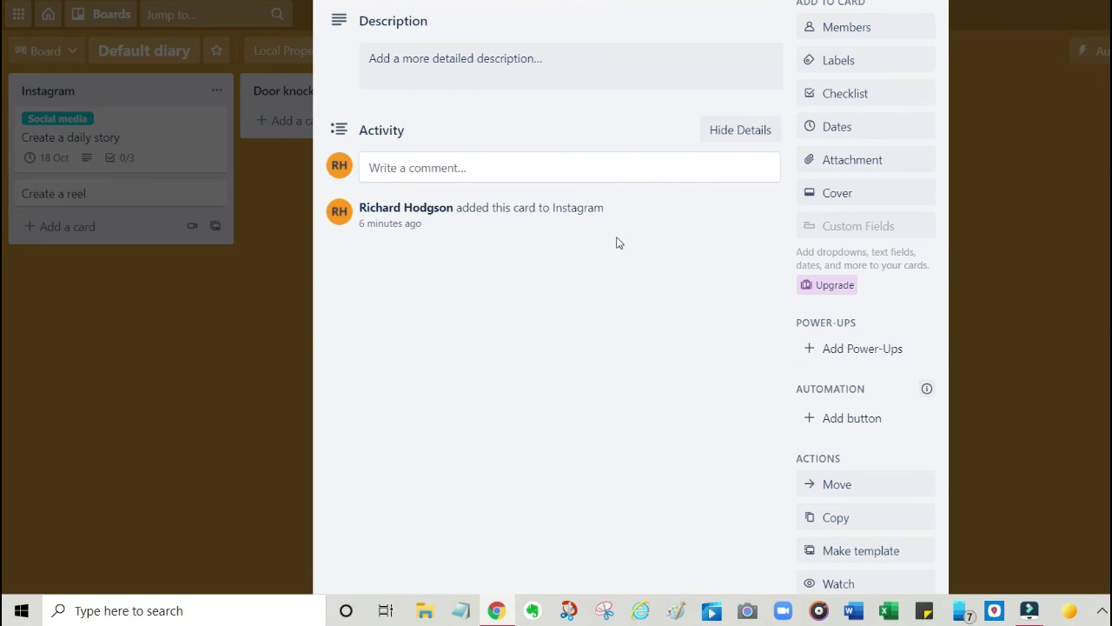
scroll(616, 241, down, 2)
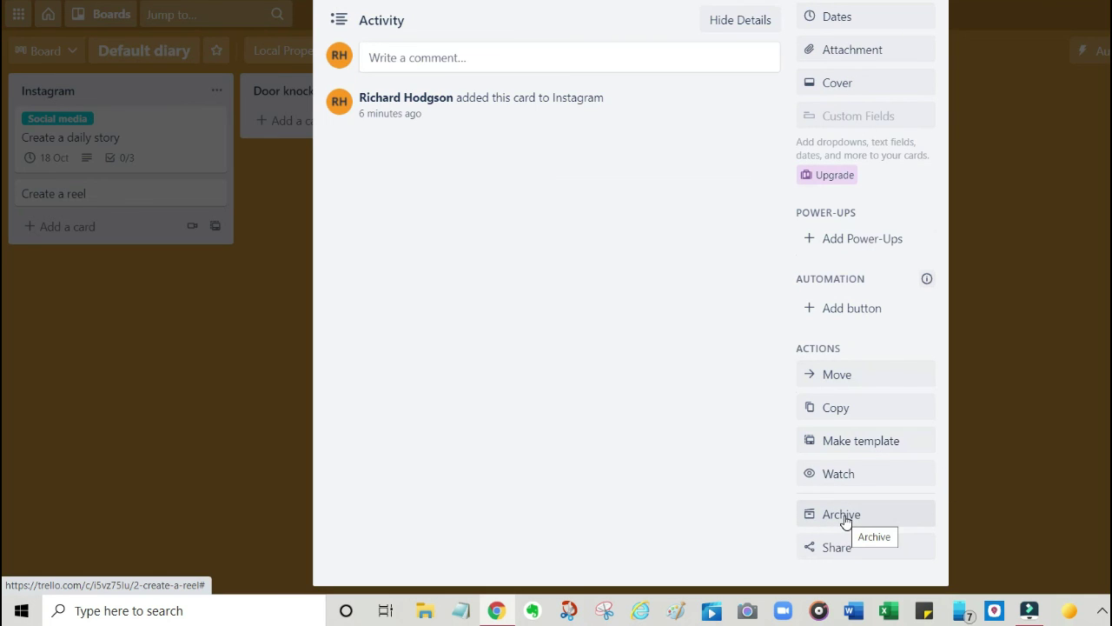
key(Escape)
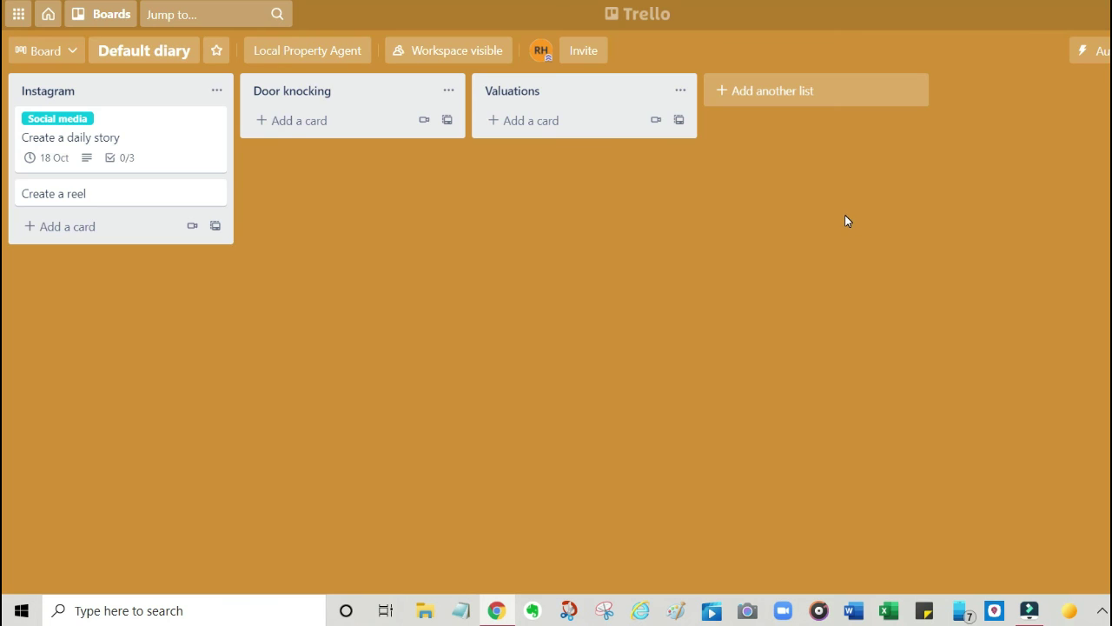